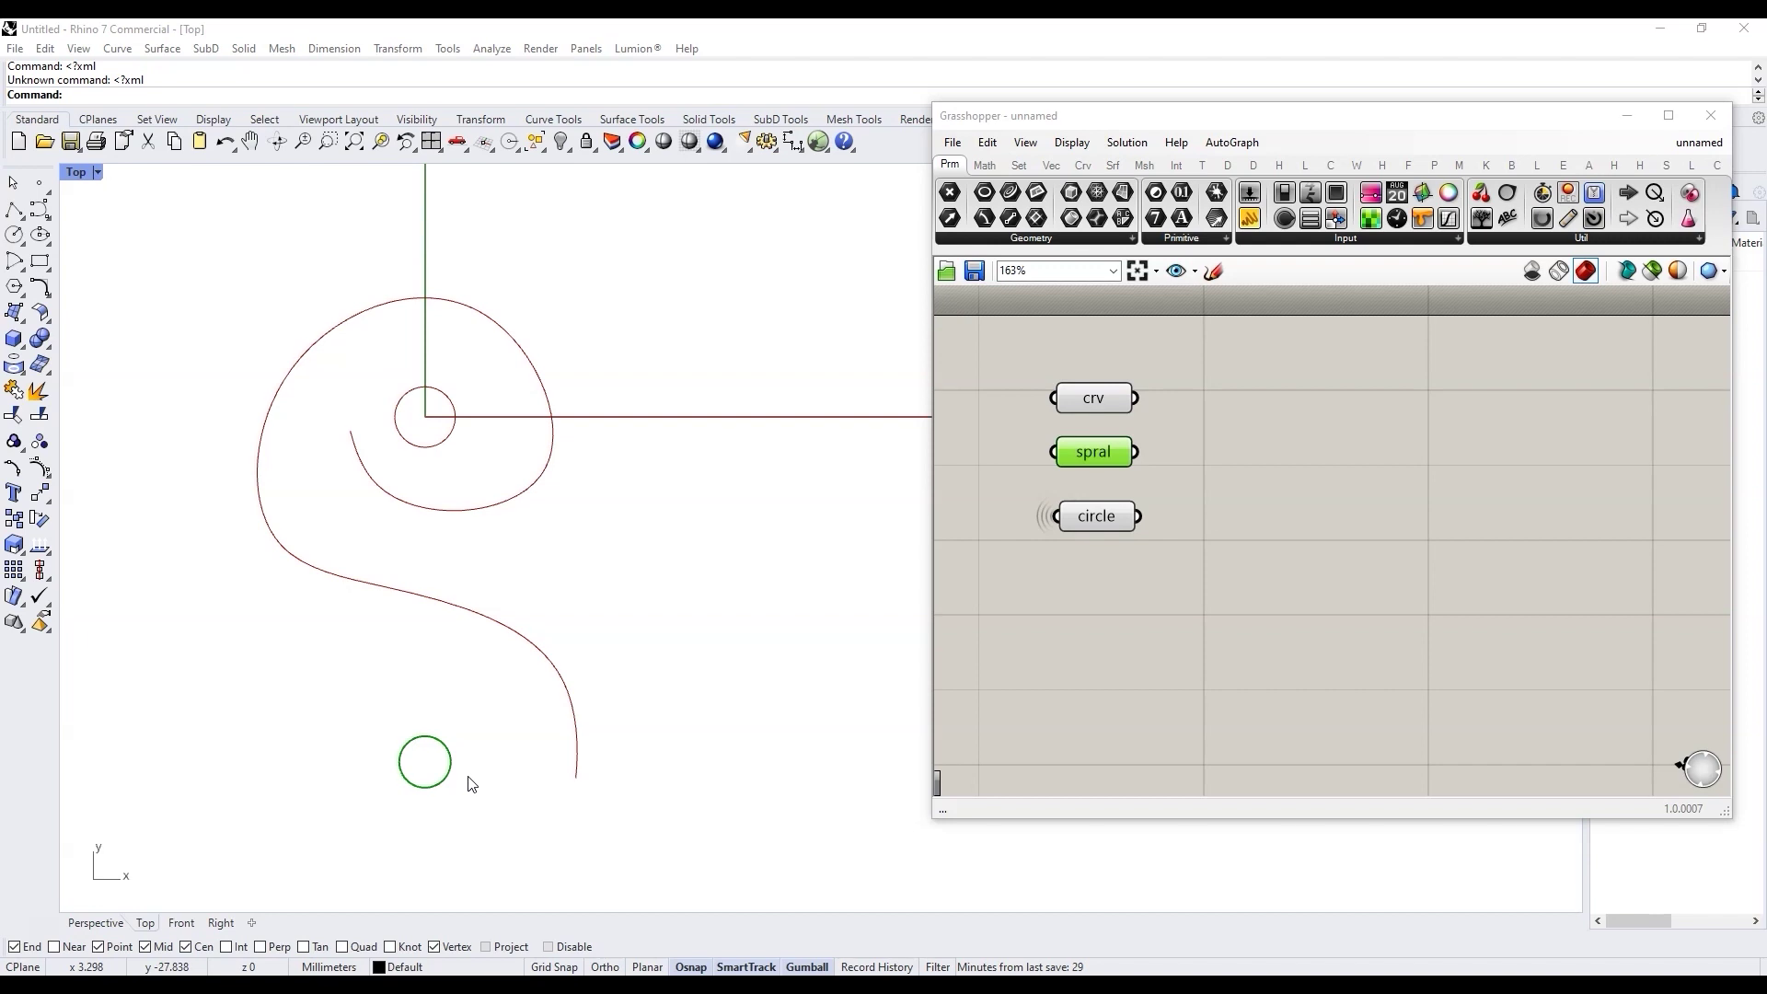
# Align the crv, spral and circle parameters in one column with even vertical spacing
pyautogui.moveTo(1213, 559); pyautogui.dragTo(1122, 376)
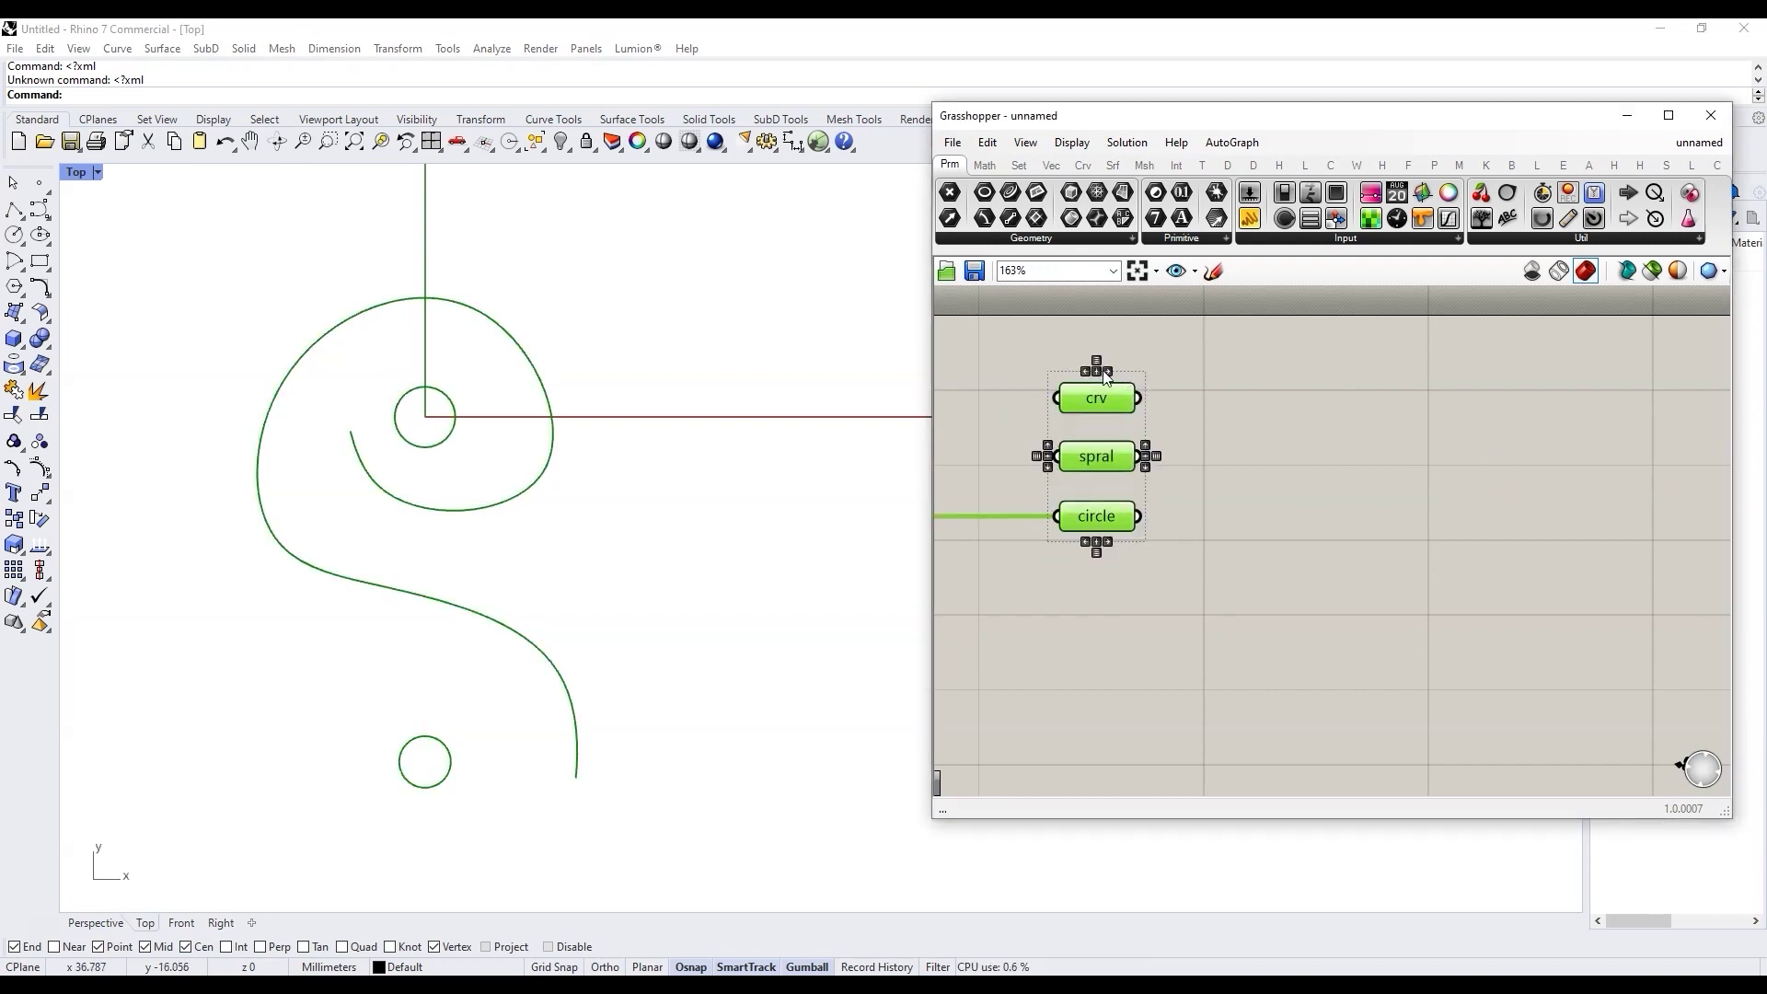
pyautogui.scroll(-3, 1202, 460)
pyautogui.click(1191, 473)
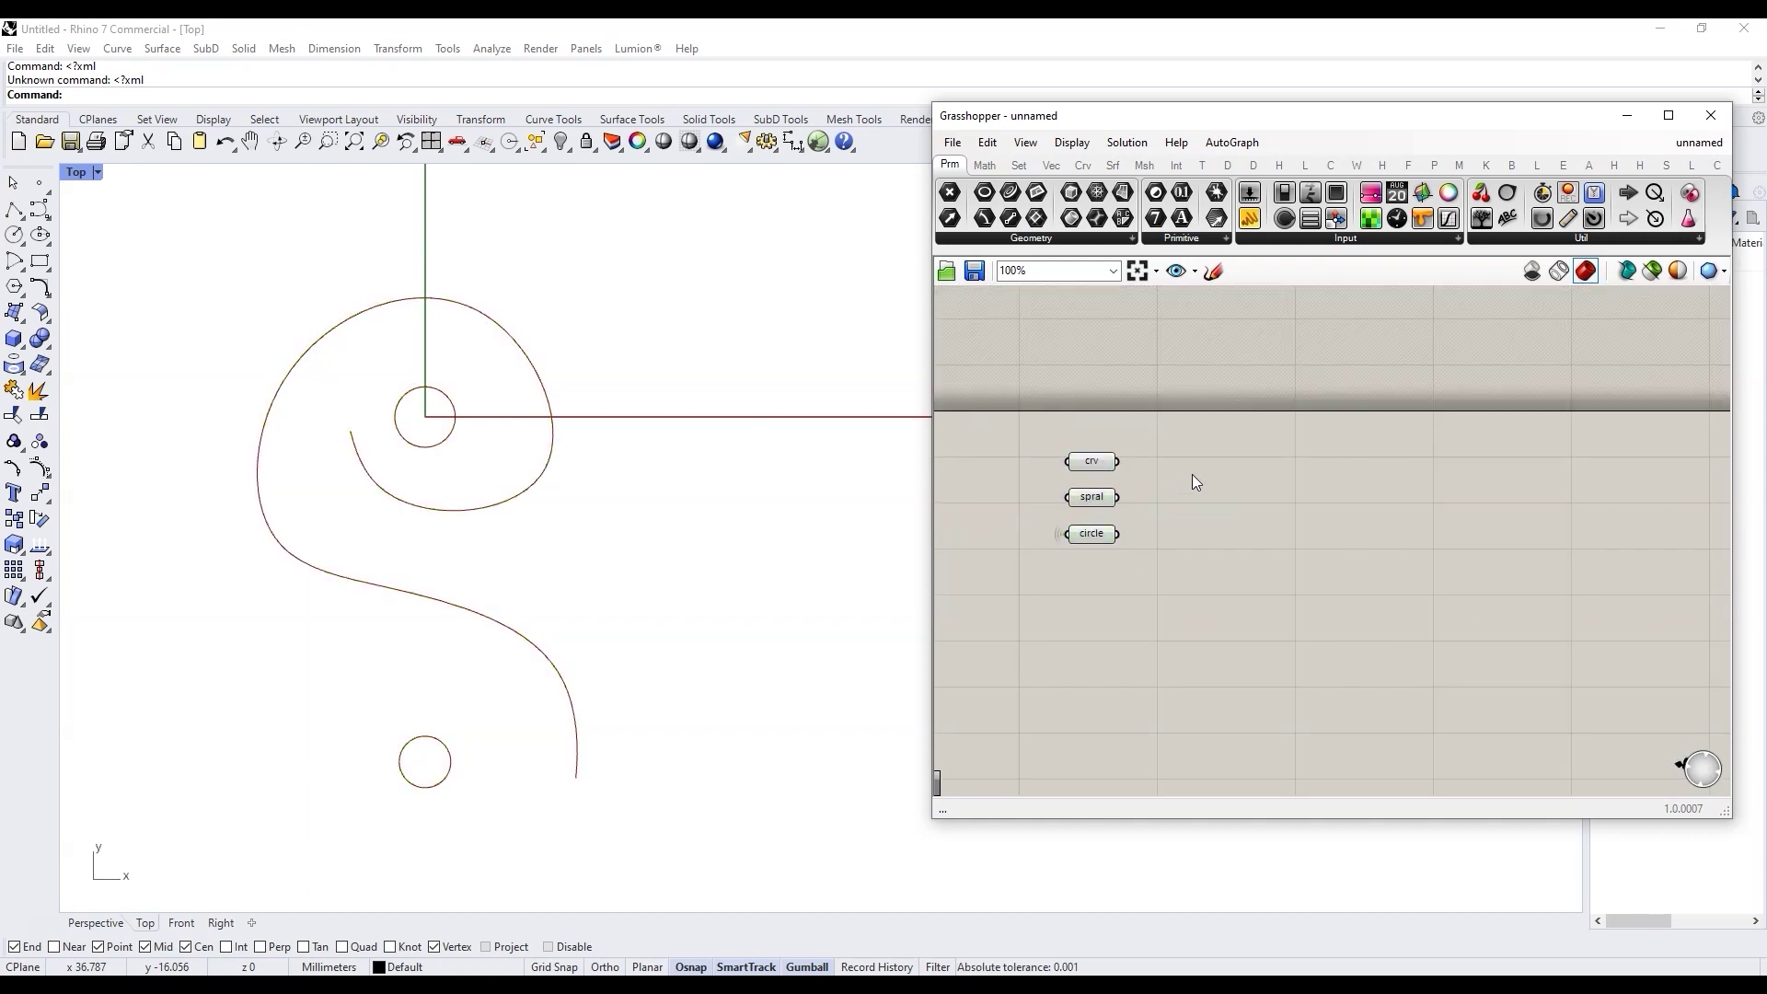
# Add an Evaluate Curve component beside the curve parameters and reparameterize its curve input
pyautogui.doubleClick(1243, 462)
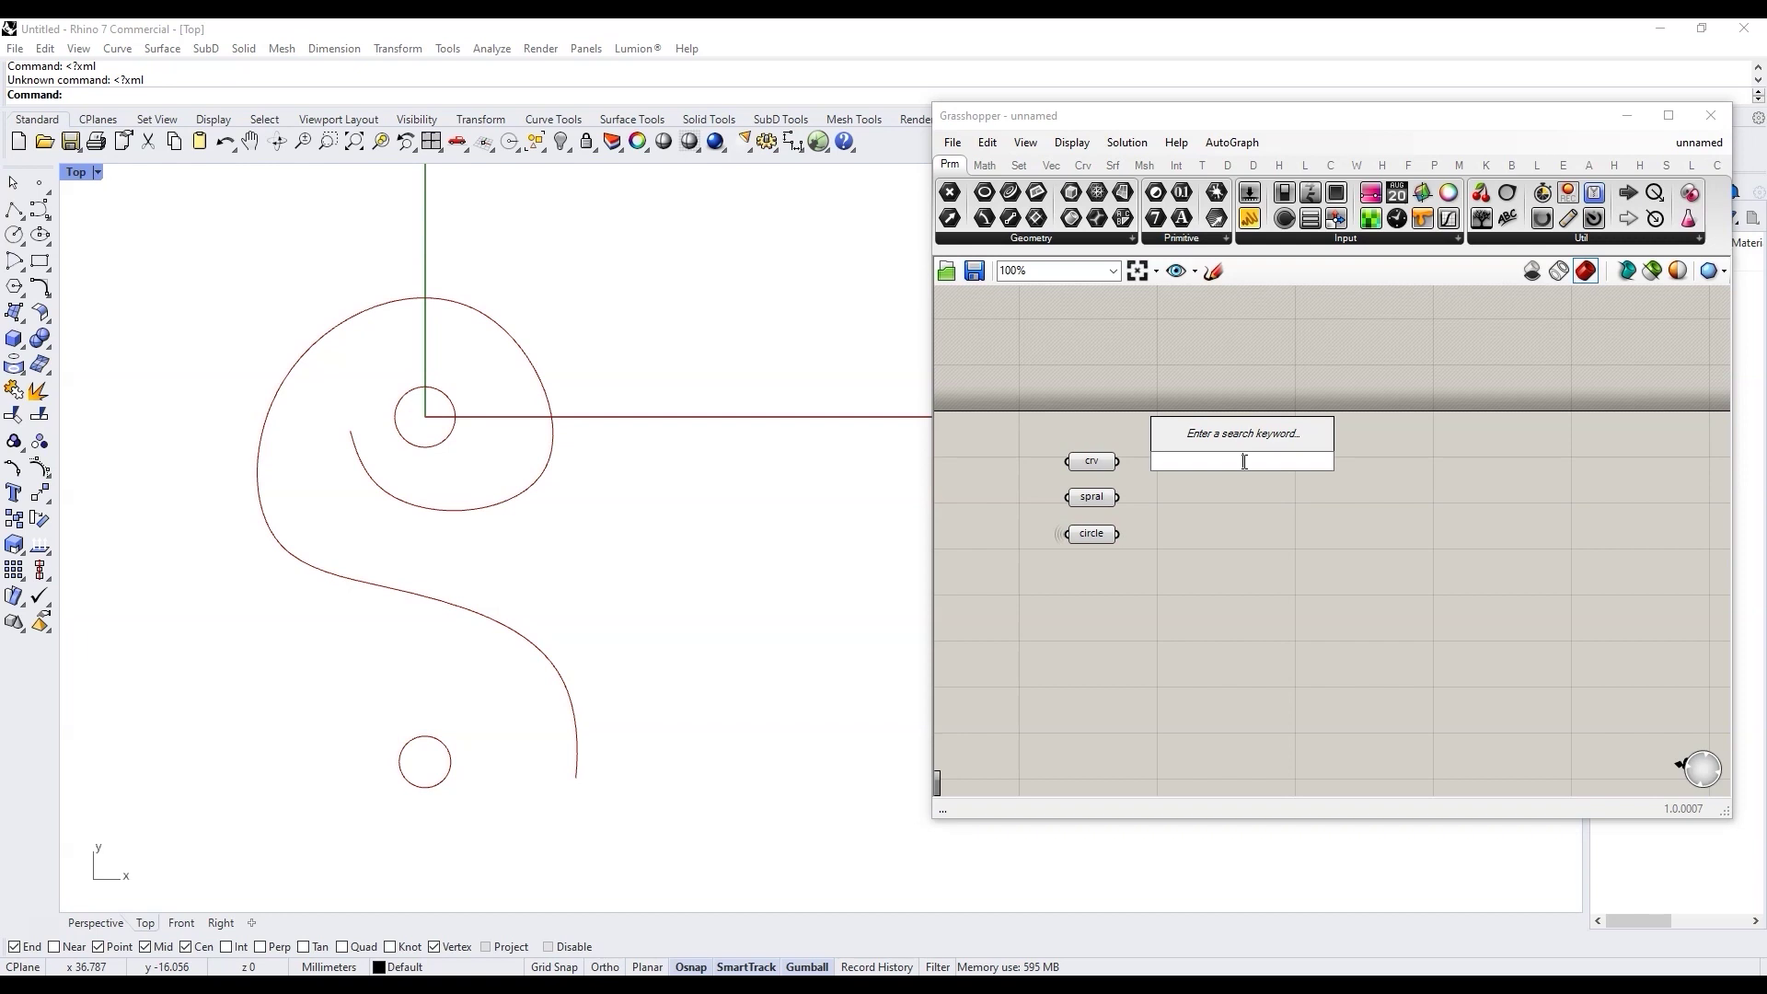
pyautogui.write('eval')
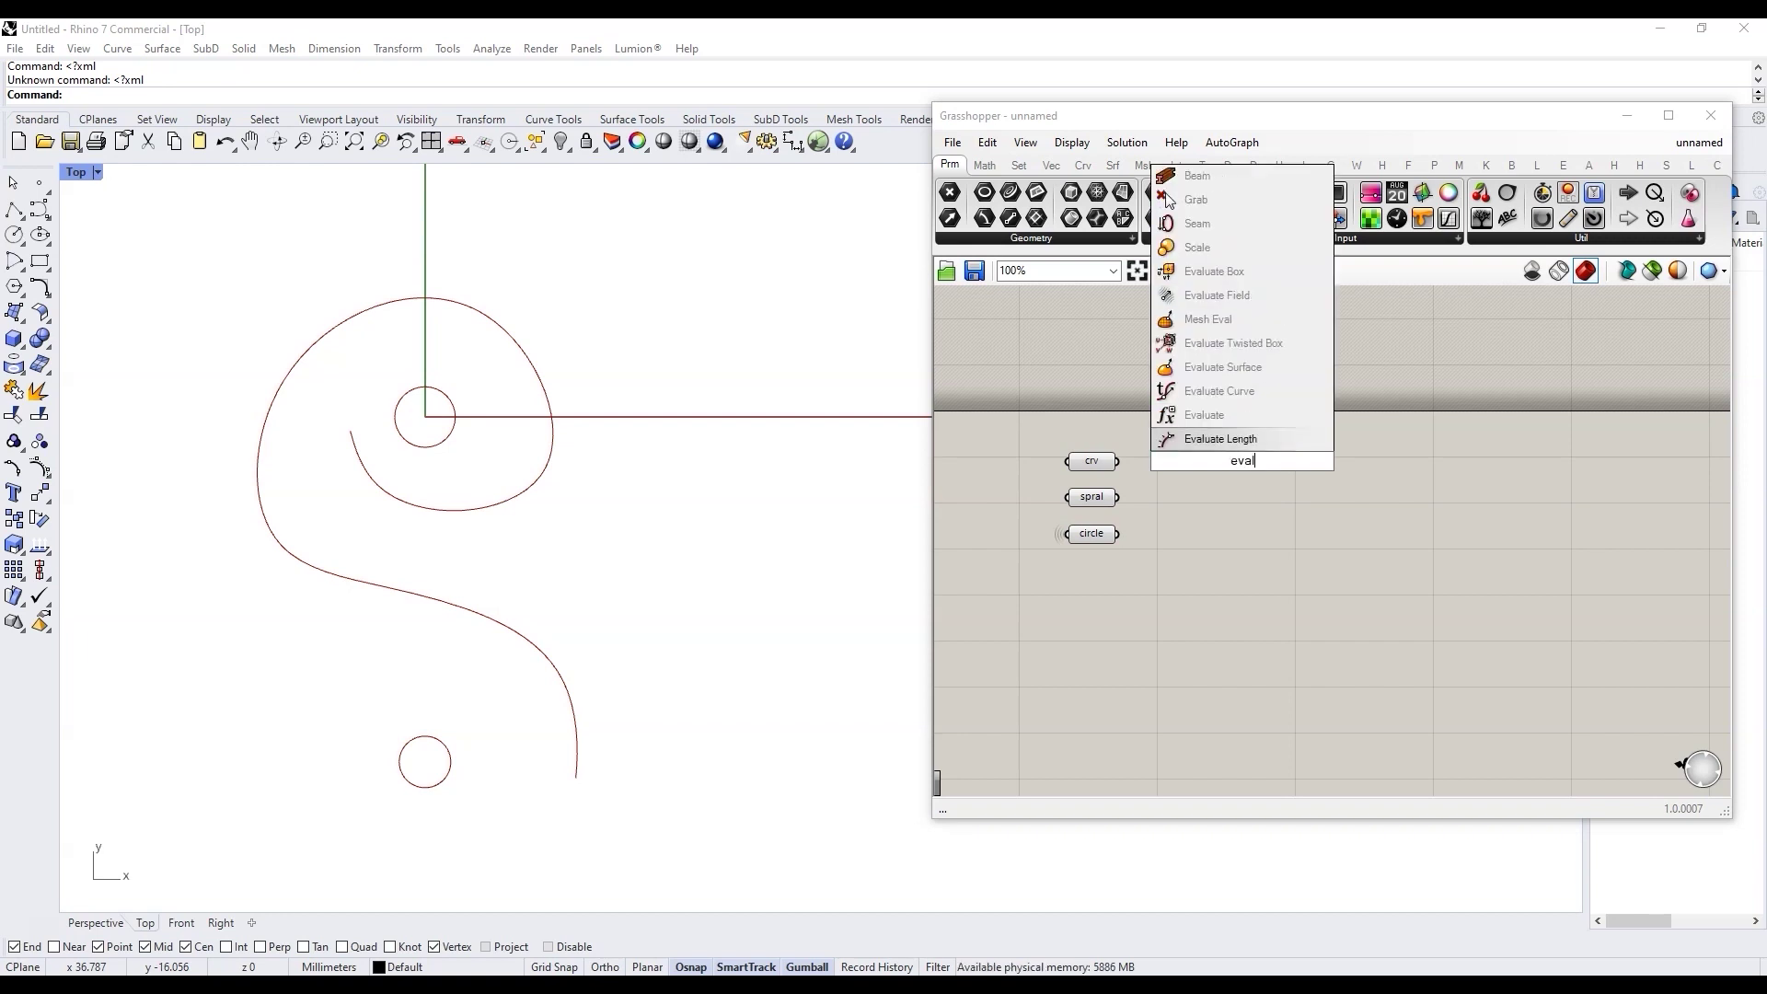
pyautogui.click(1239, 399)
pyautogui.scroll(2, 1227, 442)
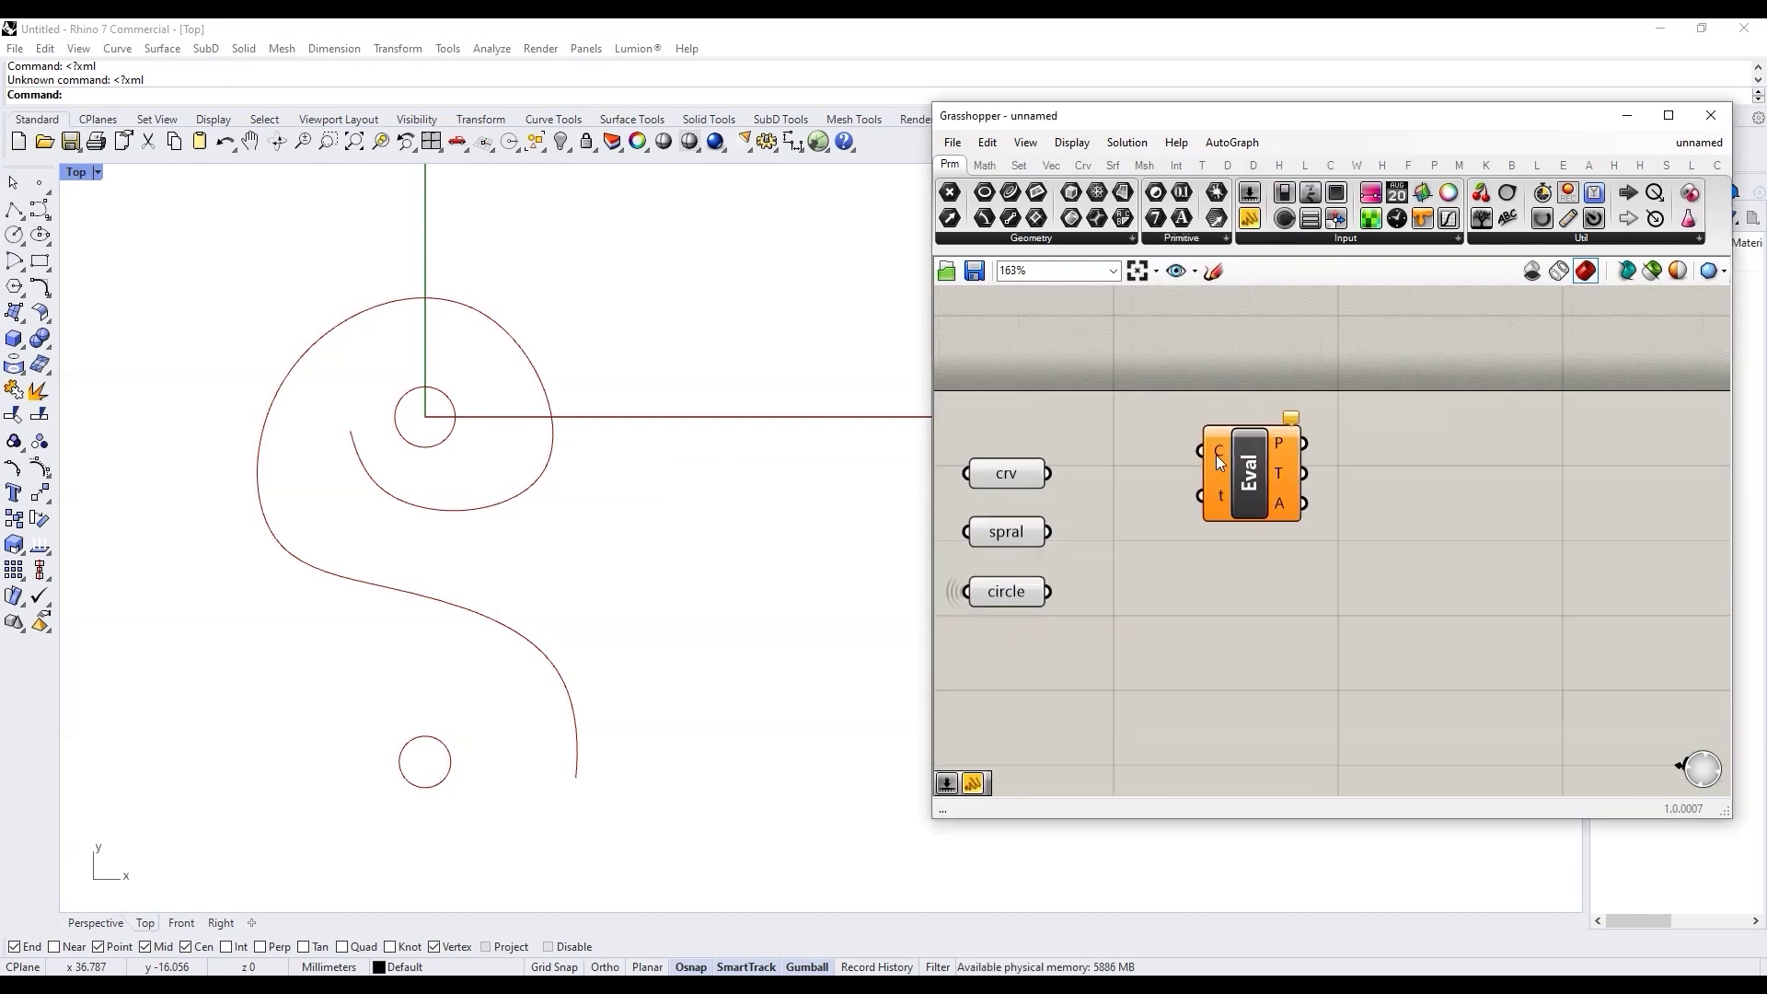
pyautogui.rightClick(1217, 454)
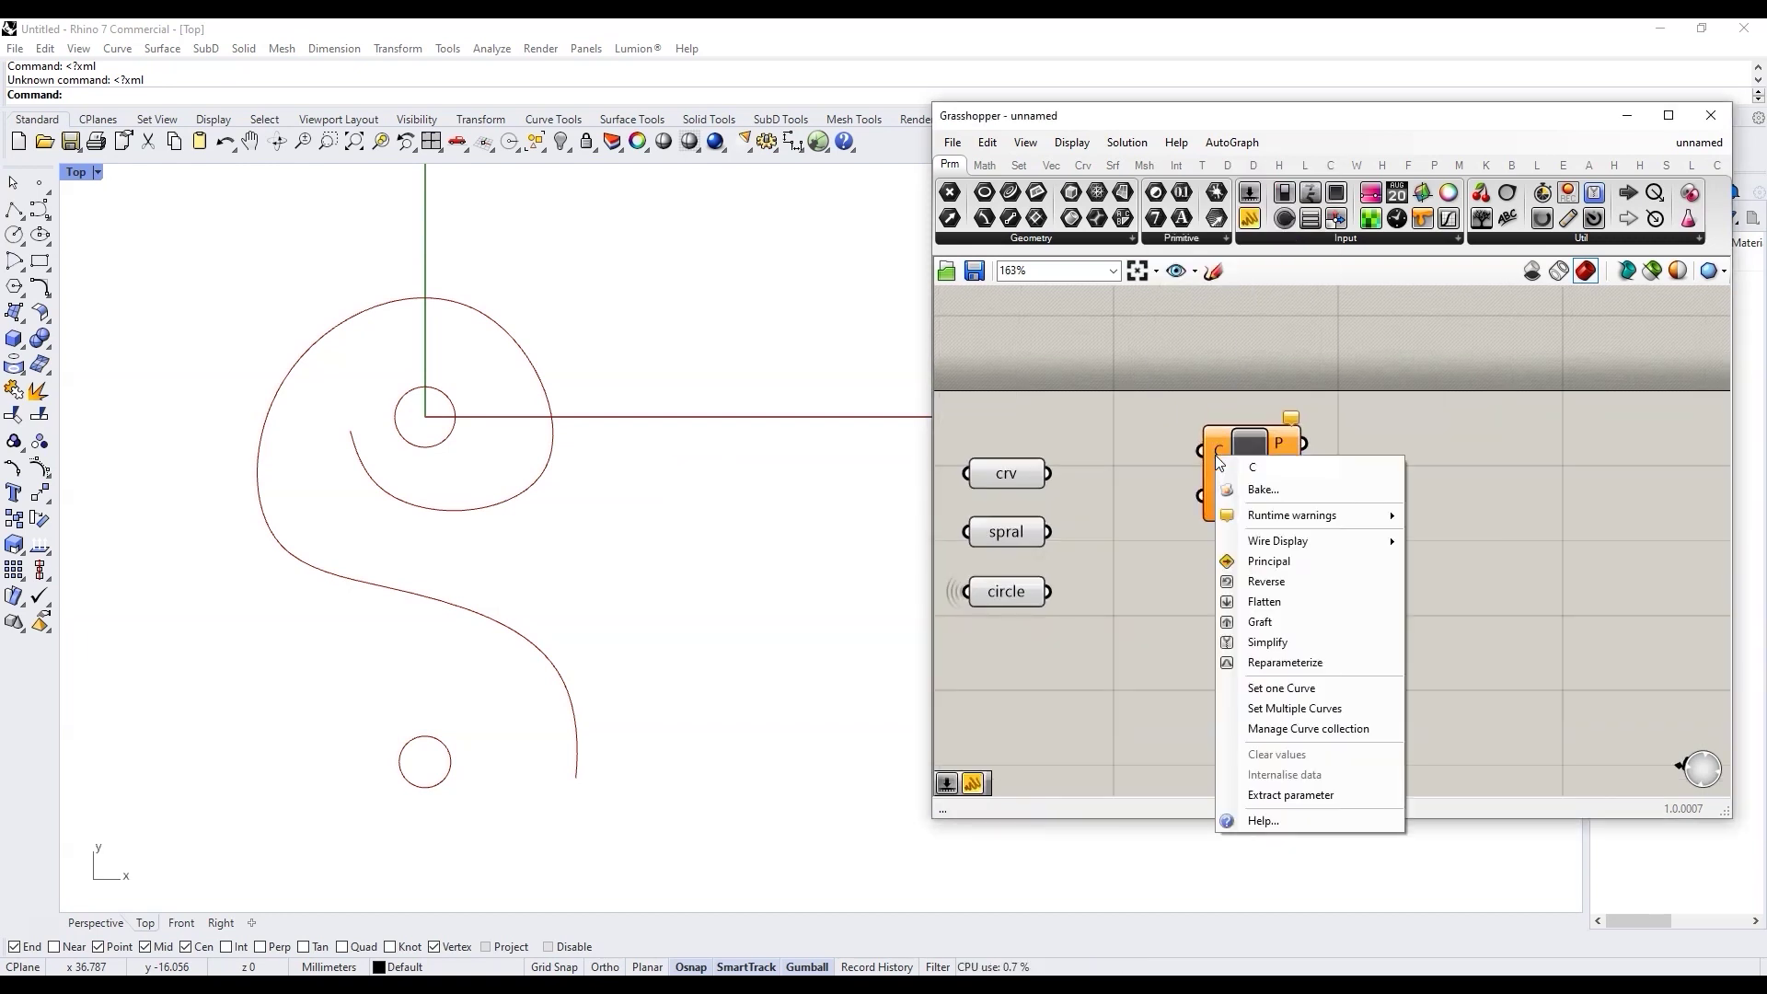
pyautogui.click(1312, 662)
pyautogui.moveTo(1283, 470); pyautogui.dragTo(1375, 488)
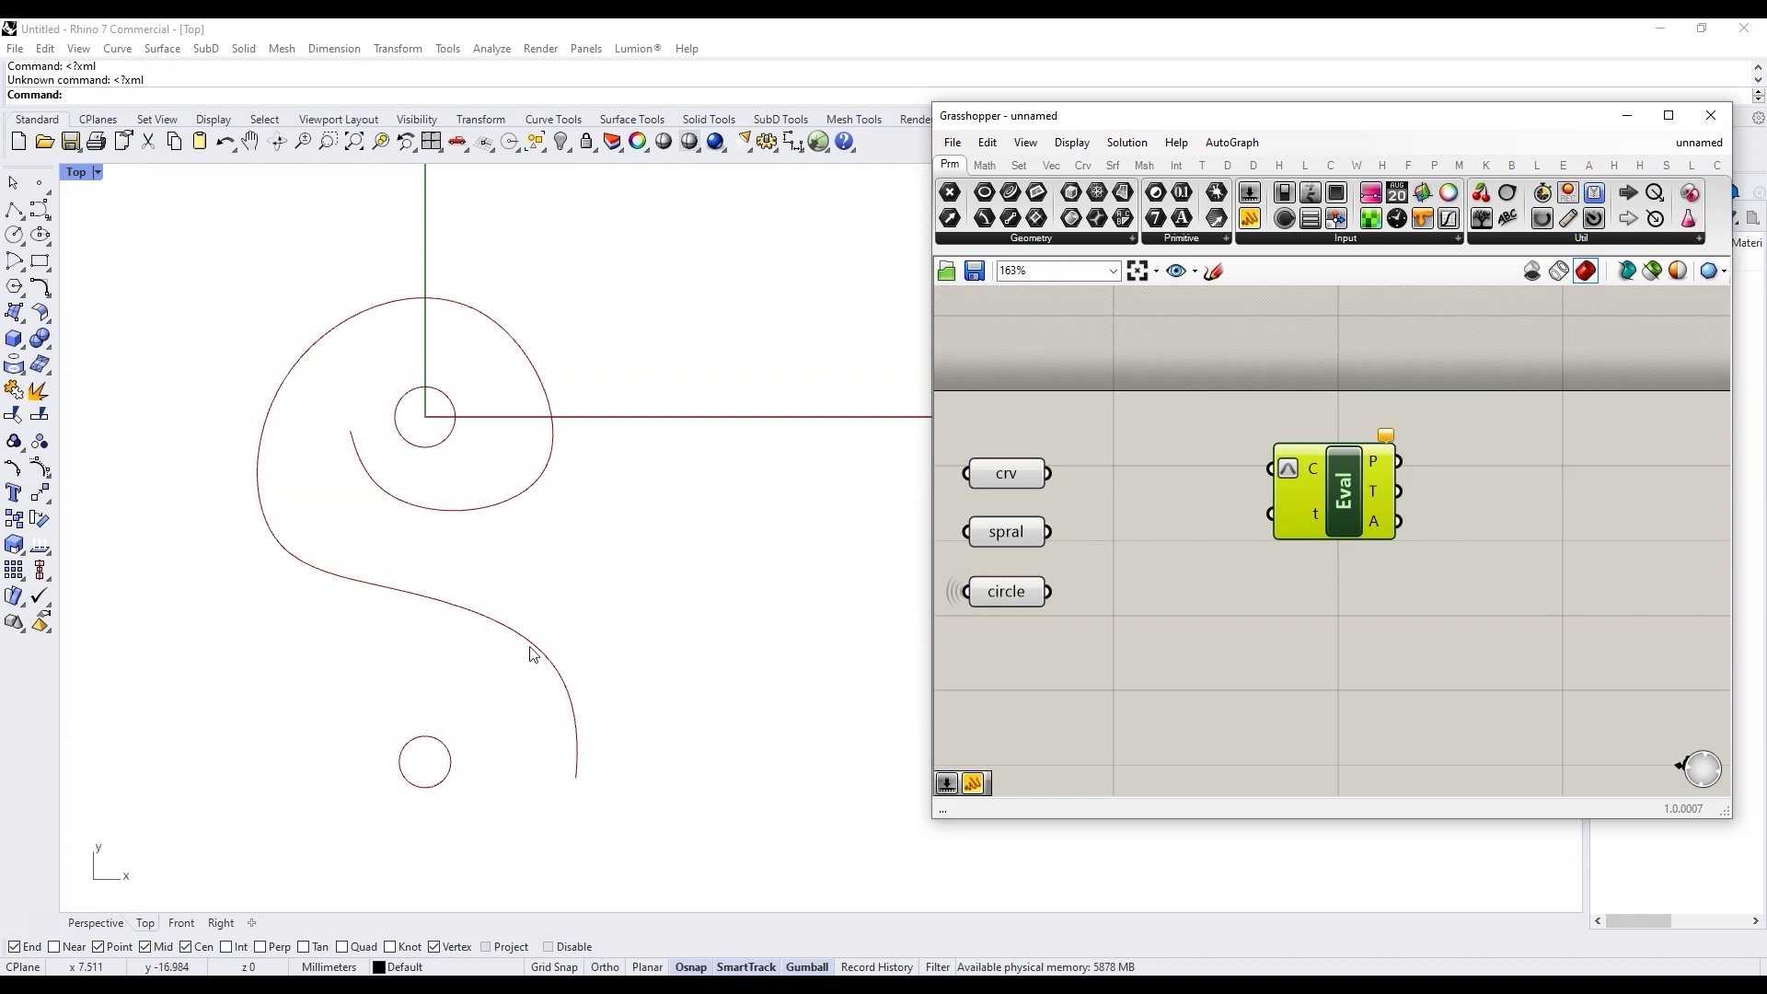
# Connect crv to the Evaluate Curve's C input and drive t with a 0.000 to 1.000 number slider set to 0.687
pyautogui.moveTo(1049, 473); pyautogui.dragTo(1354, 475)
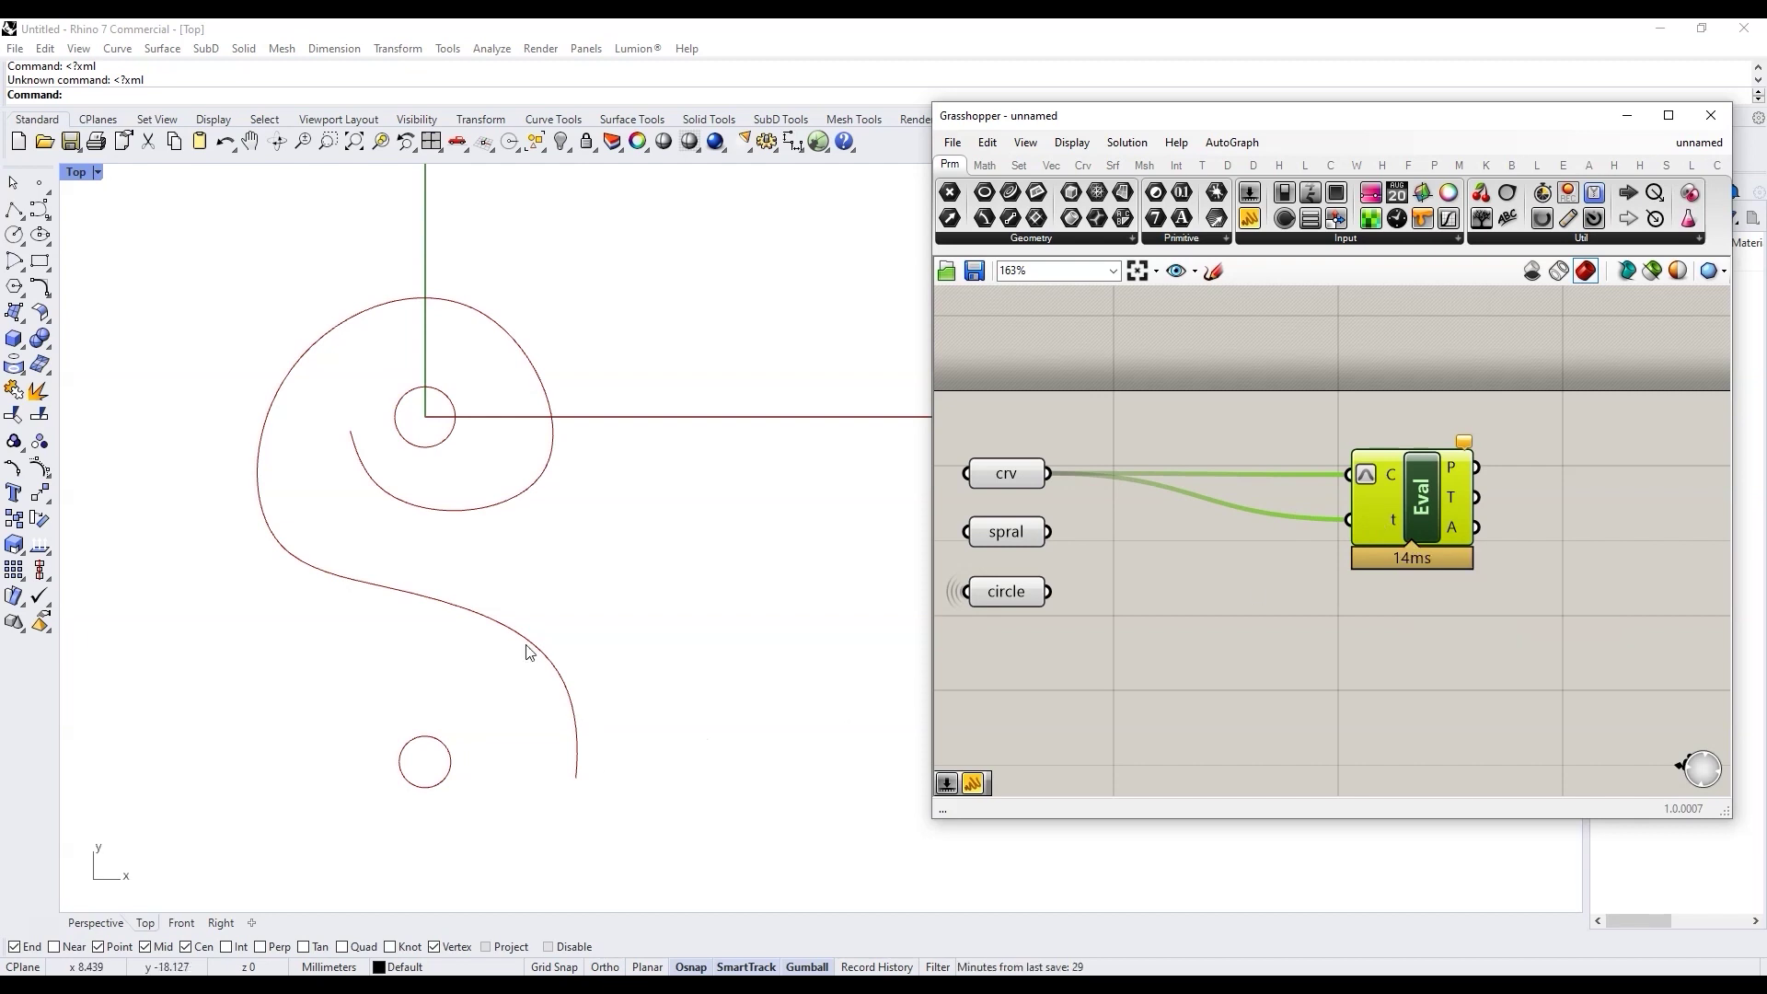
pyautogui.doubleClick(1362, 613)
pyautogui.write('0')
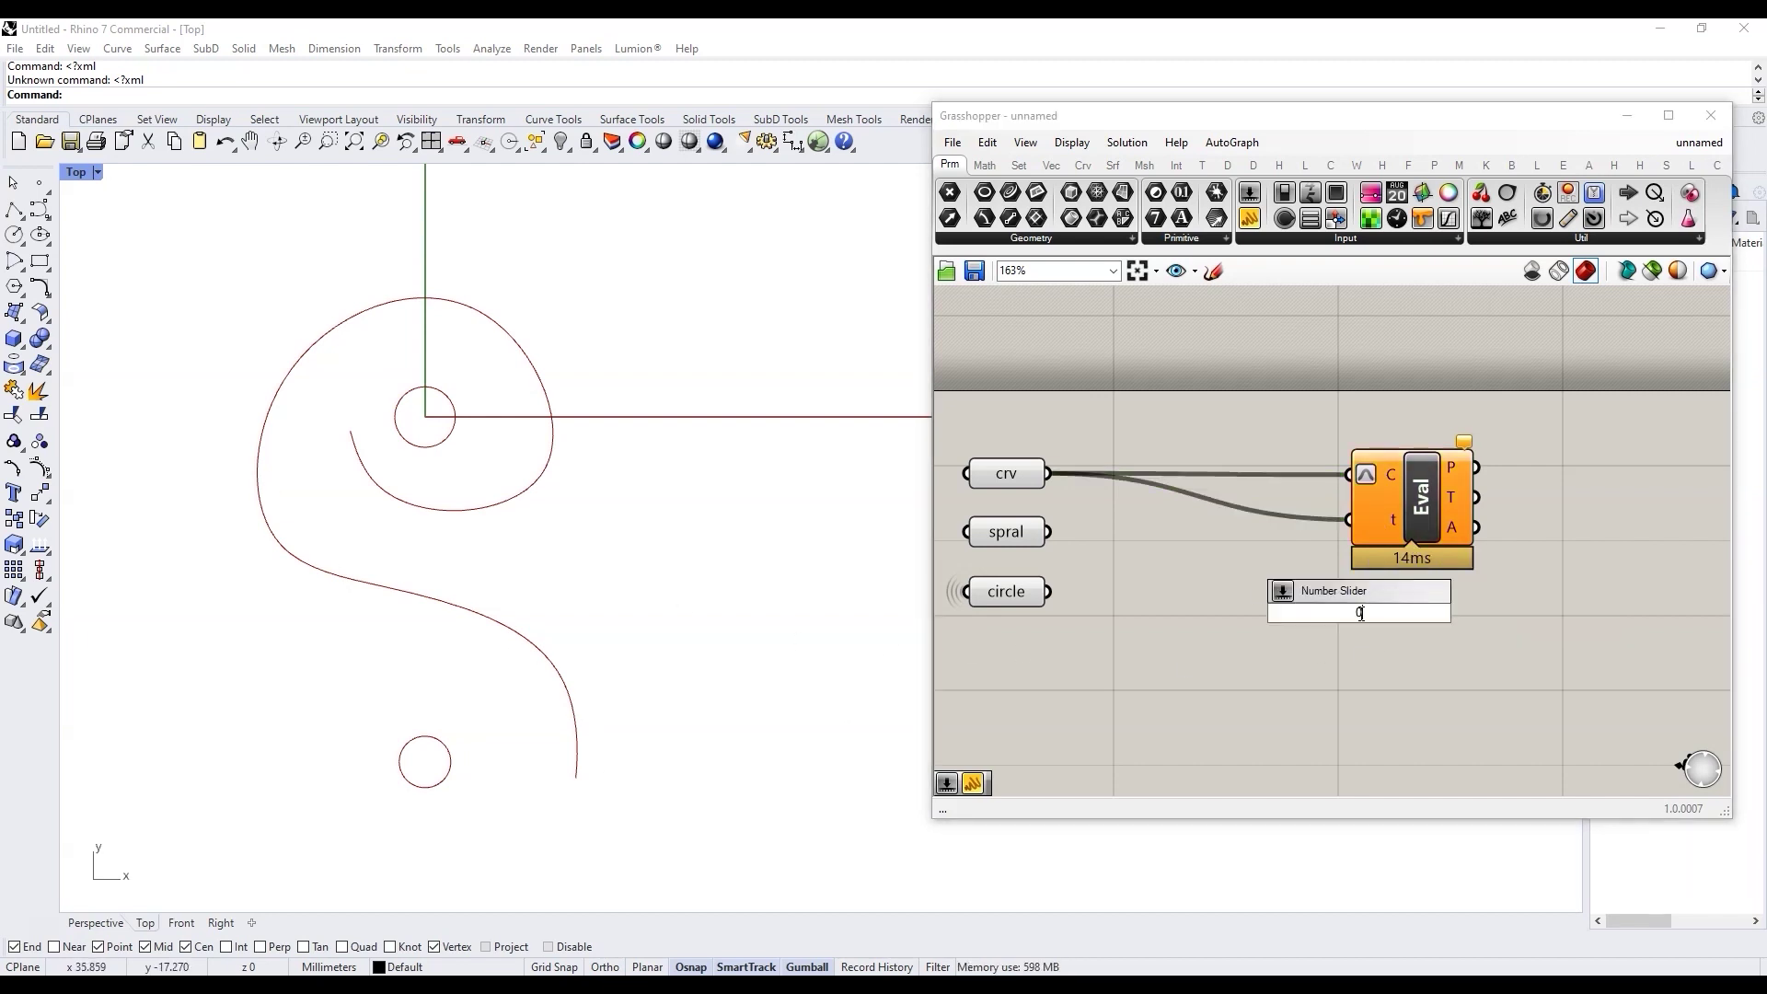
pyautogui.write('.000<1')
pyautogui.press('Return')
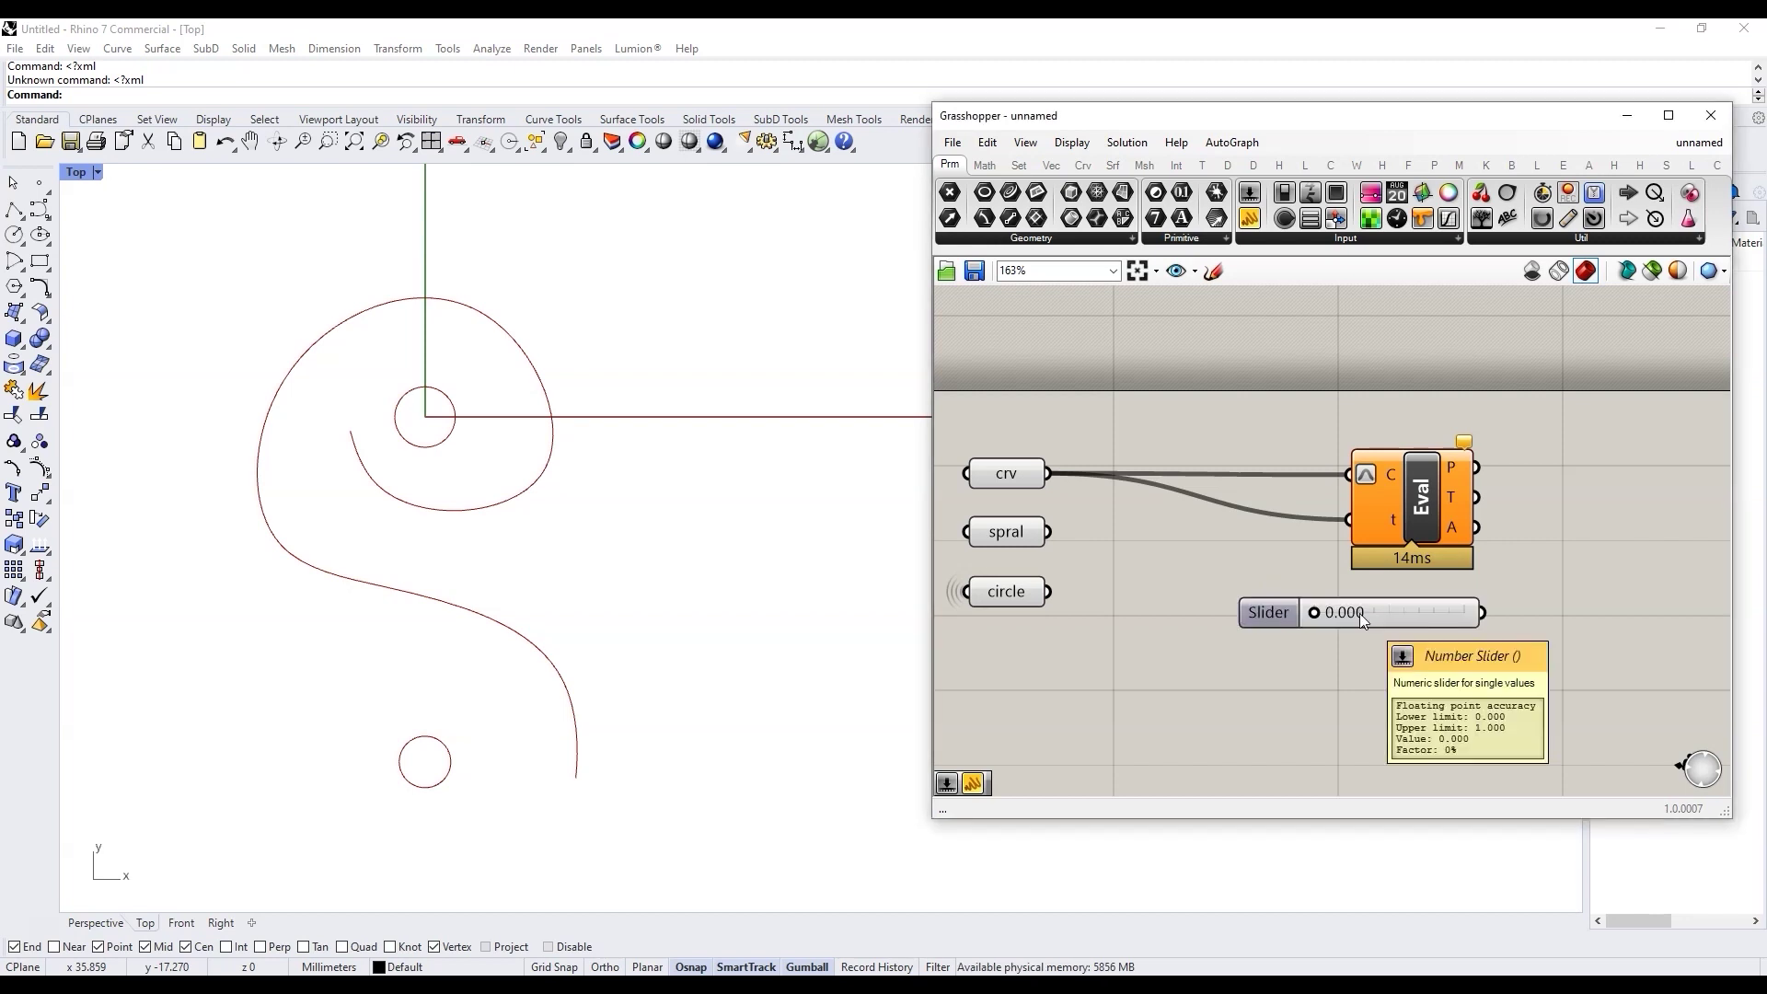
pyautogui.moveTo(1134, 656); pyautogui.dragTo(1285, 655)
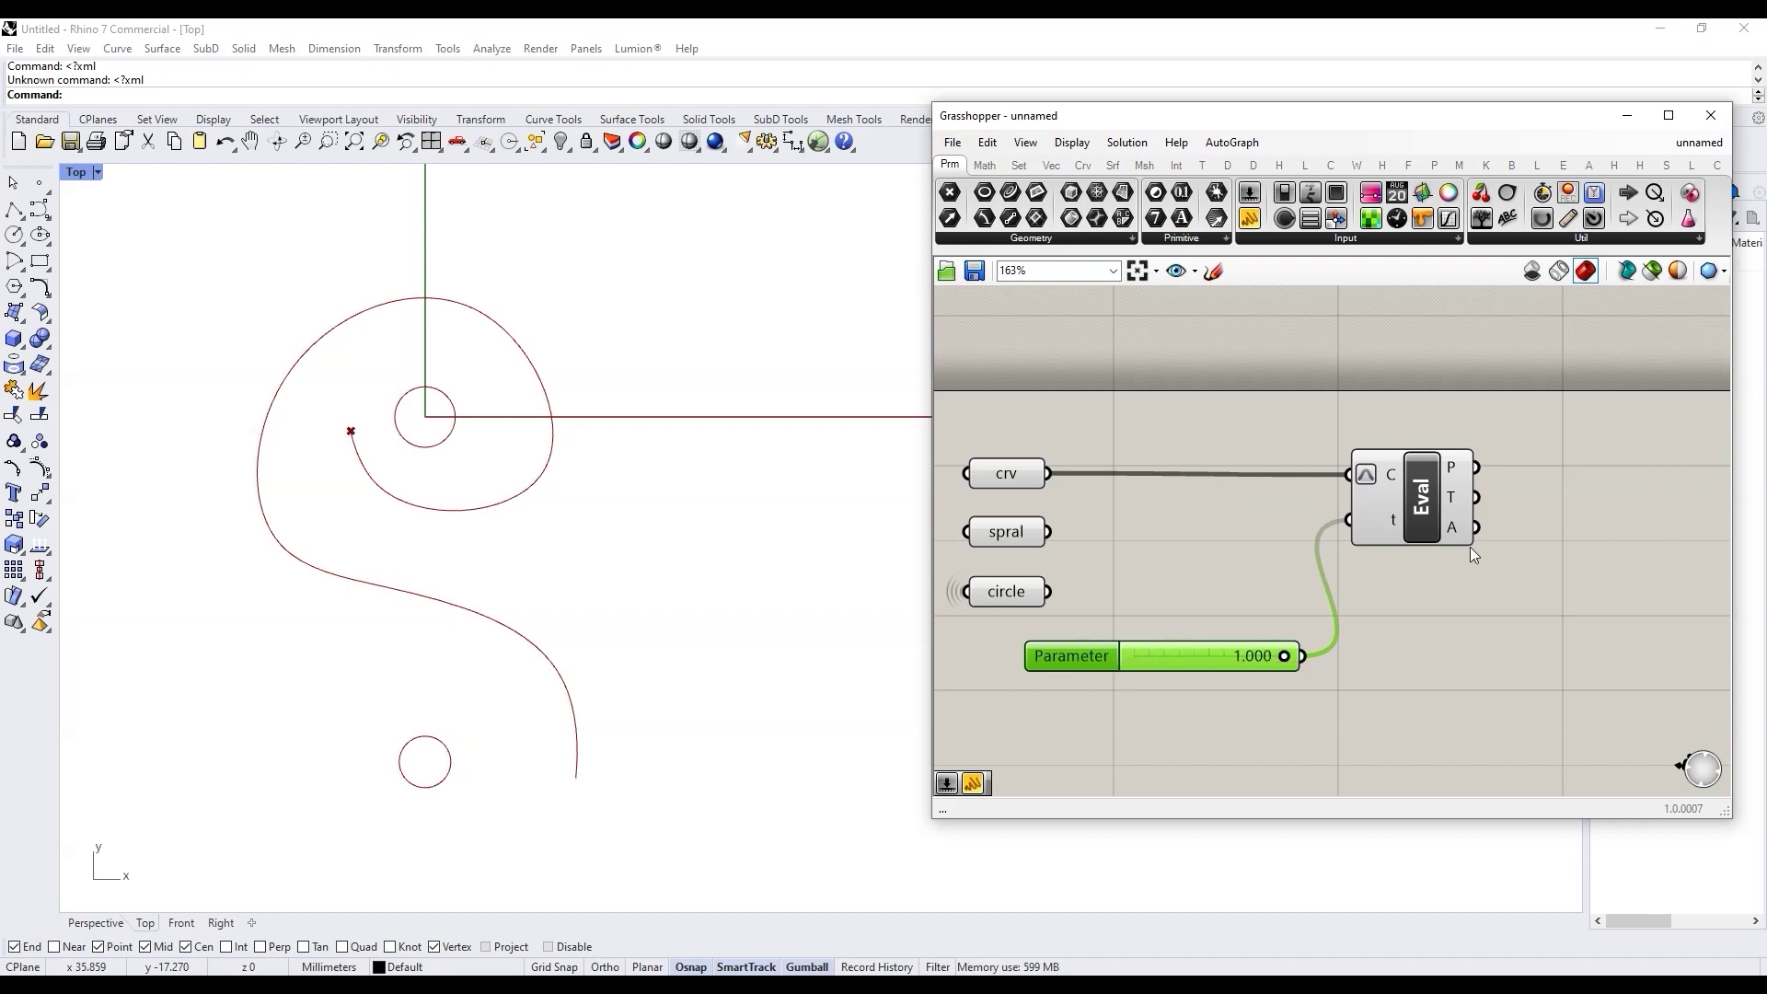
pyautogui.moveTo(1455, 497)
pyautogui.scroll(2, 1379, 510)
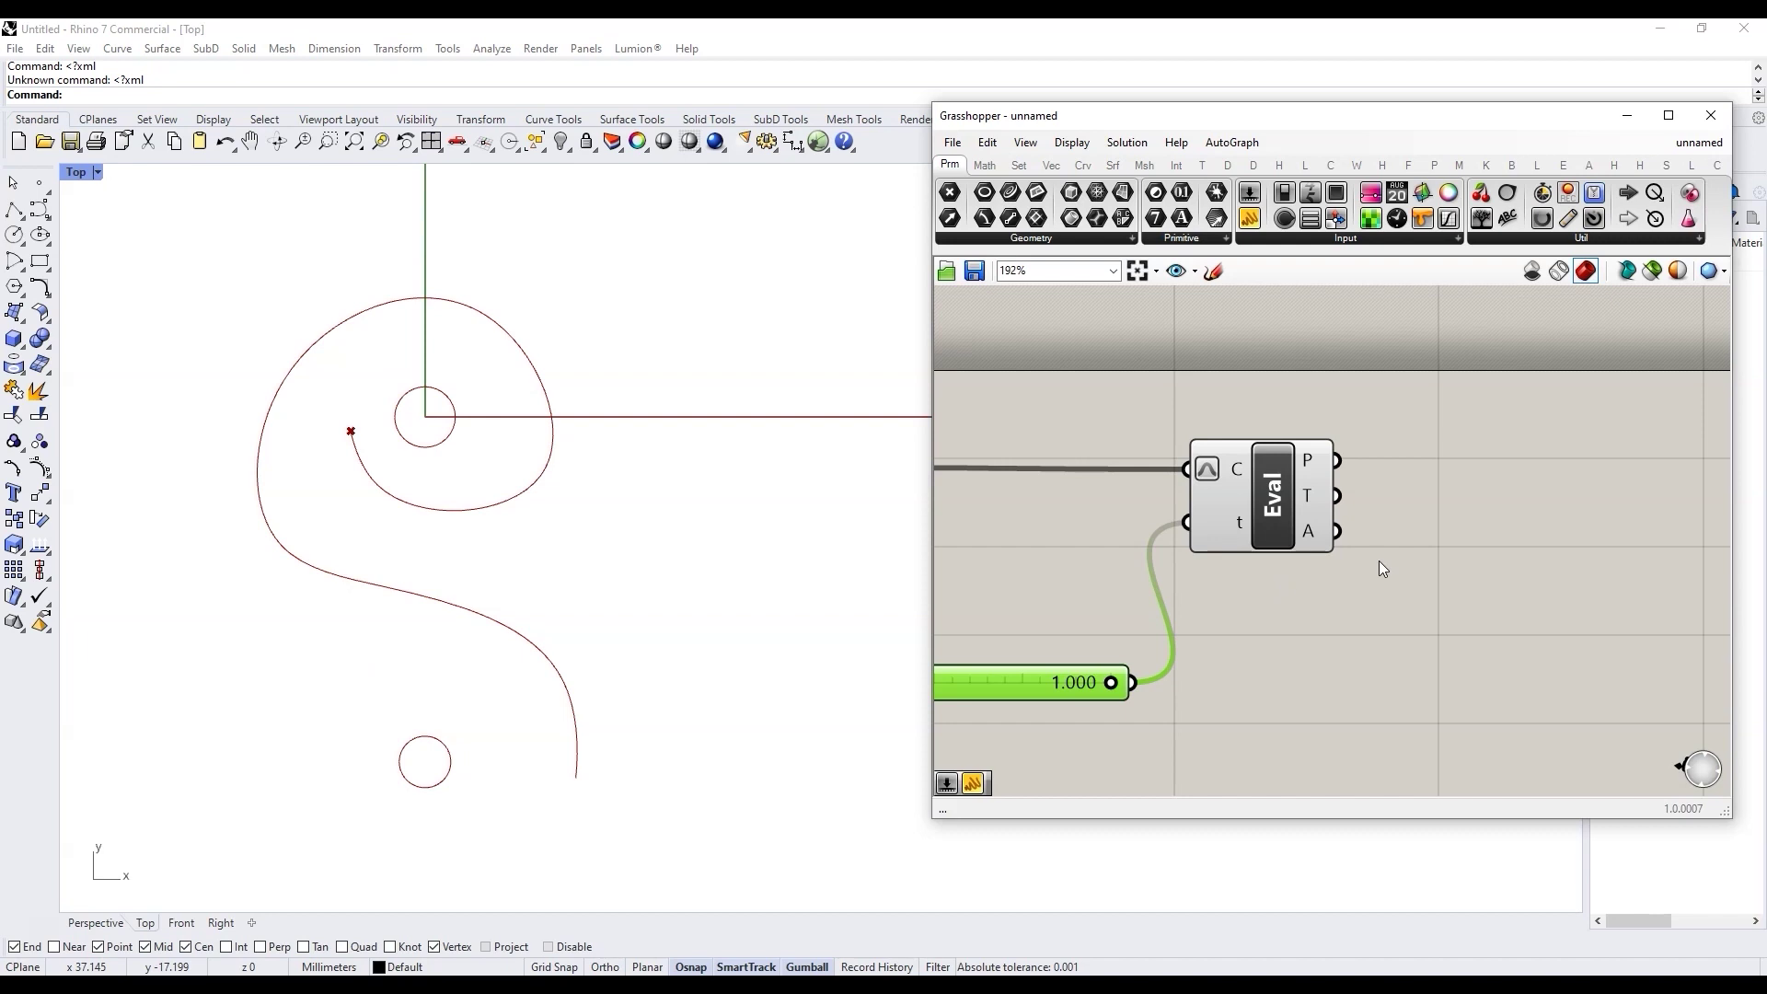
pyautogui.moveTo(1318, 497)
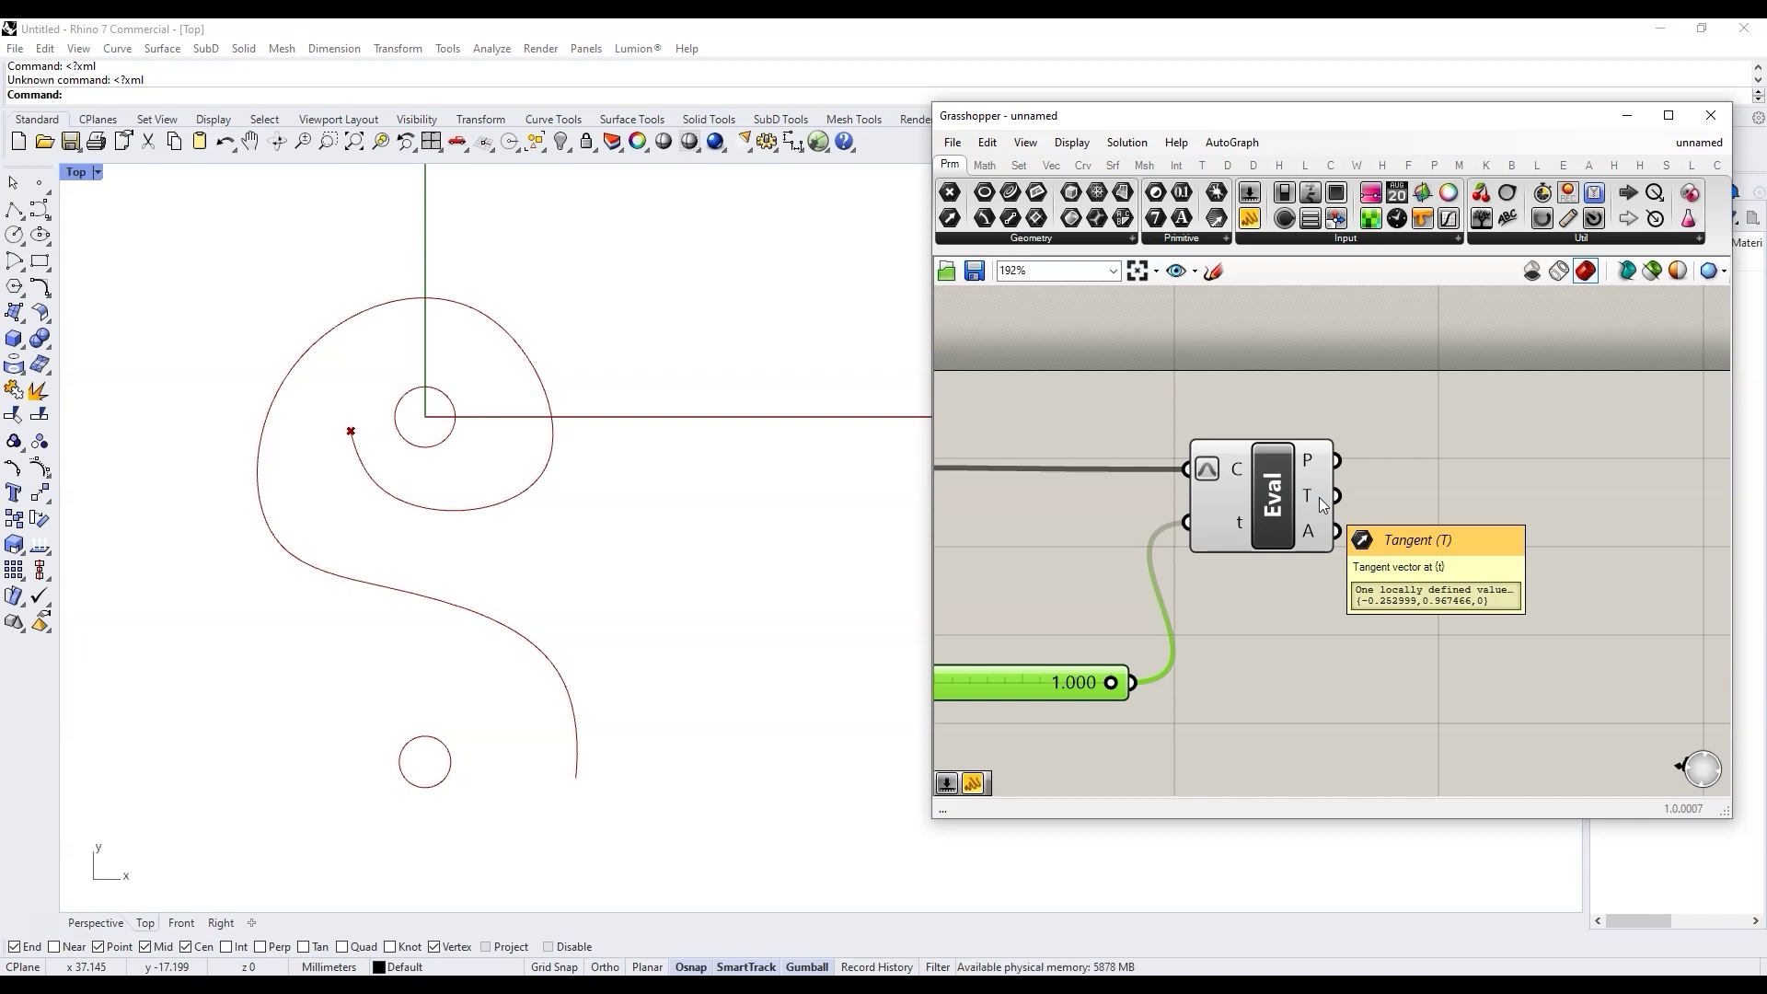
pyautogui.moveTo(1111, 683); pyautogui.dragTo(1050, 688)
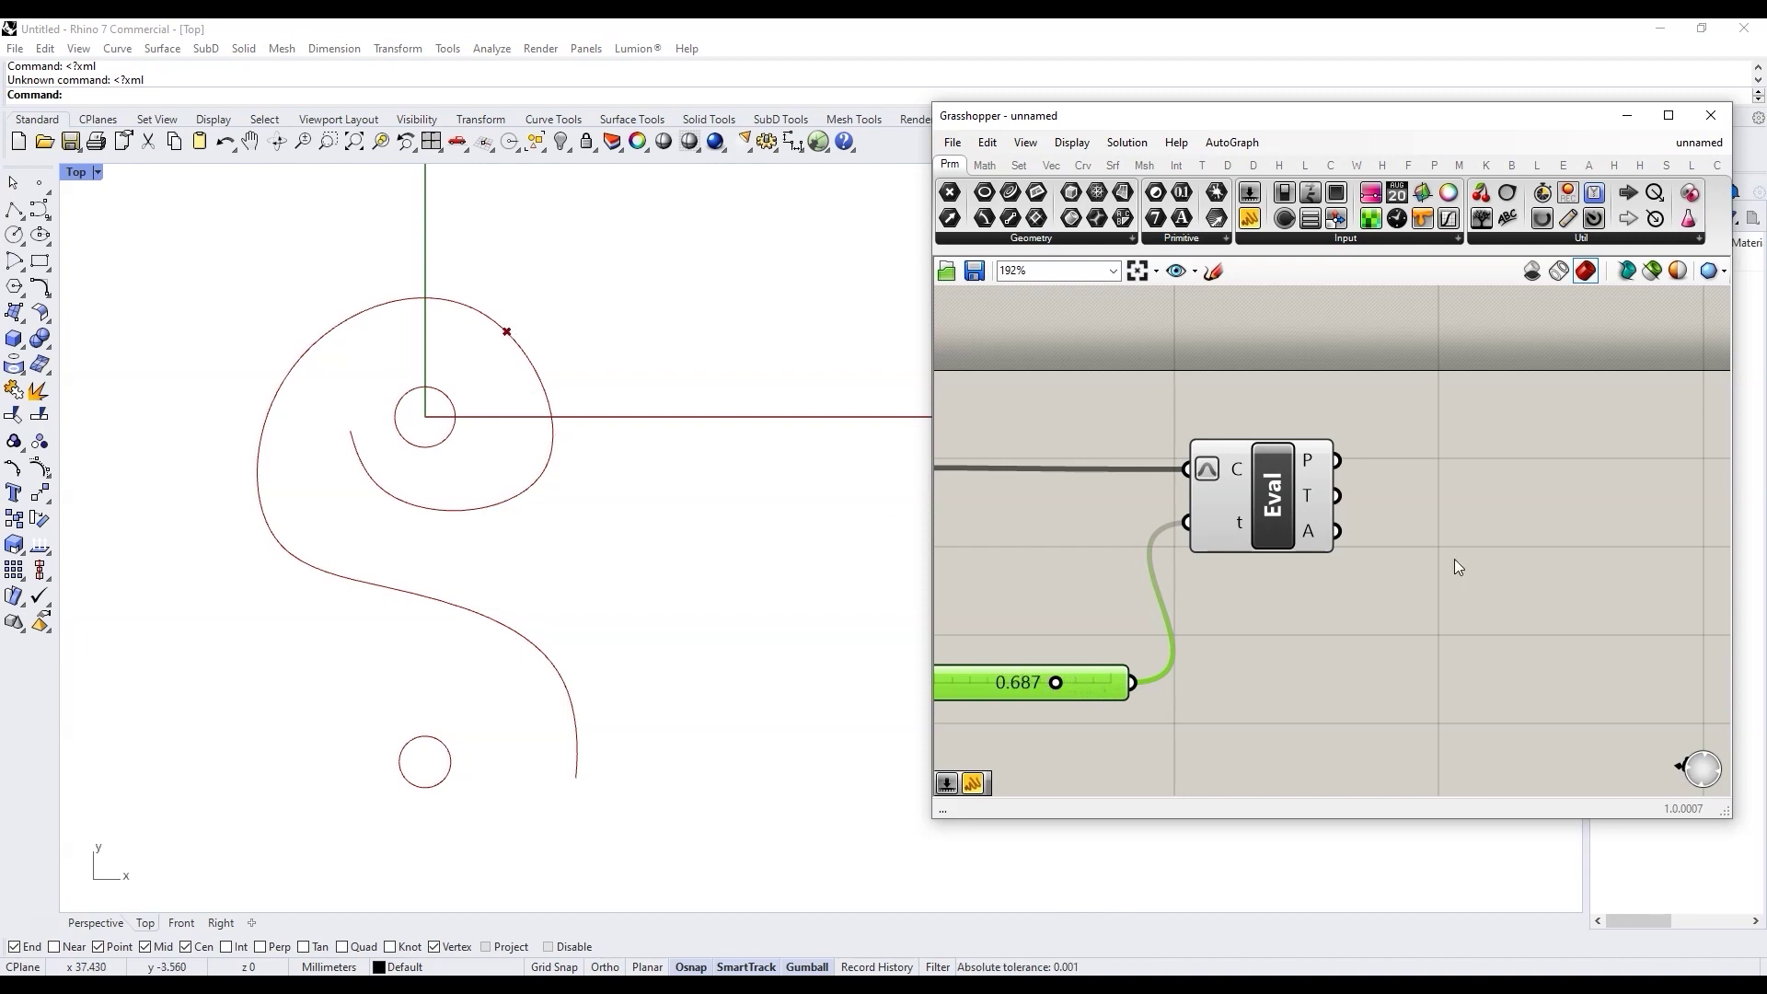
# Add a Vector Display component and connect the Evaluate Curve's P output to its anchor input A
pyautogui.doubleClick(1432, 594)
pyautogui.write('v')
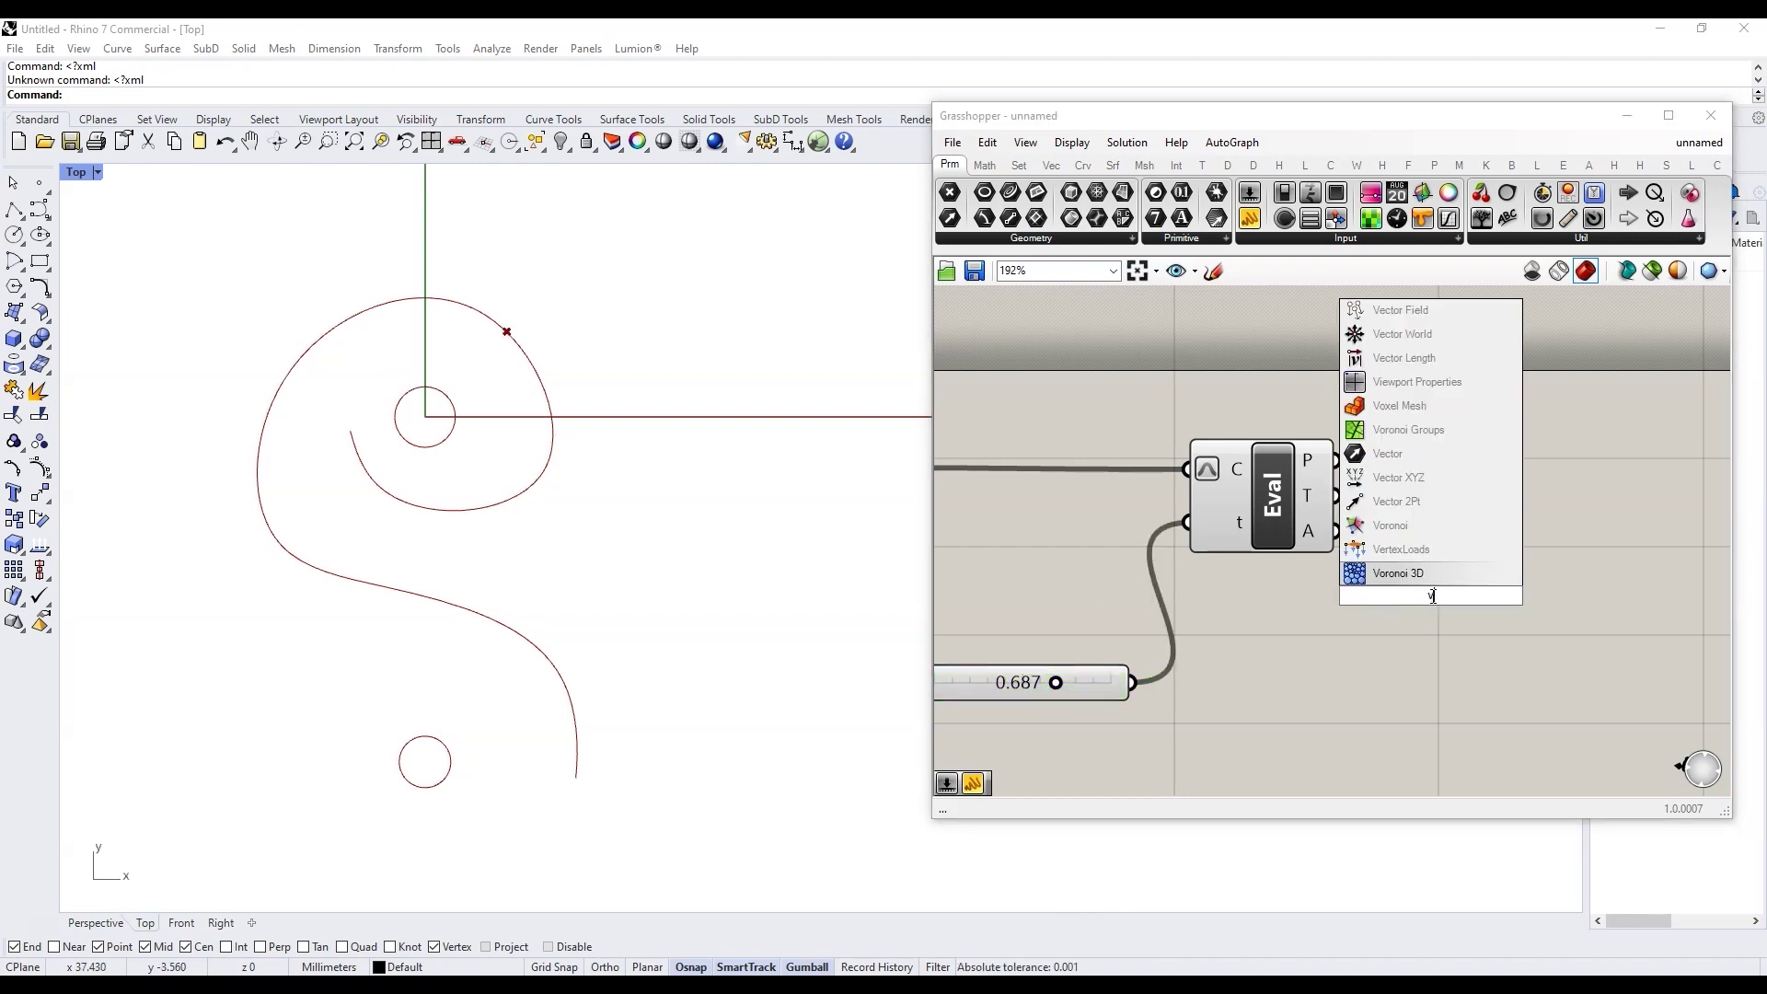
pyautogui.write('ector dis')
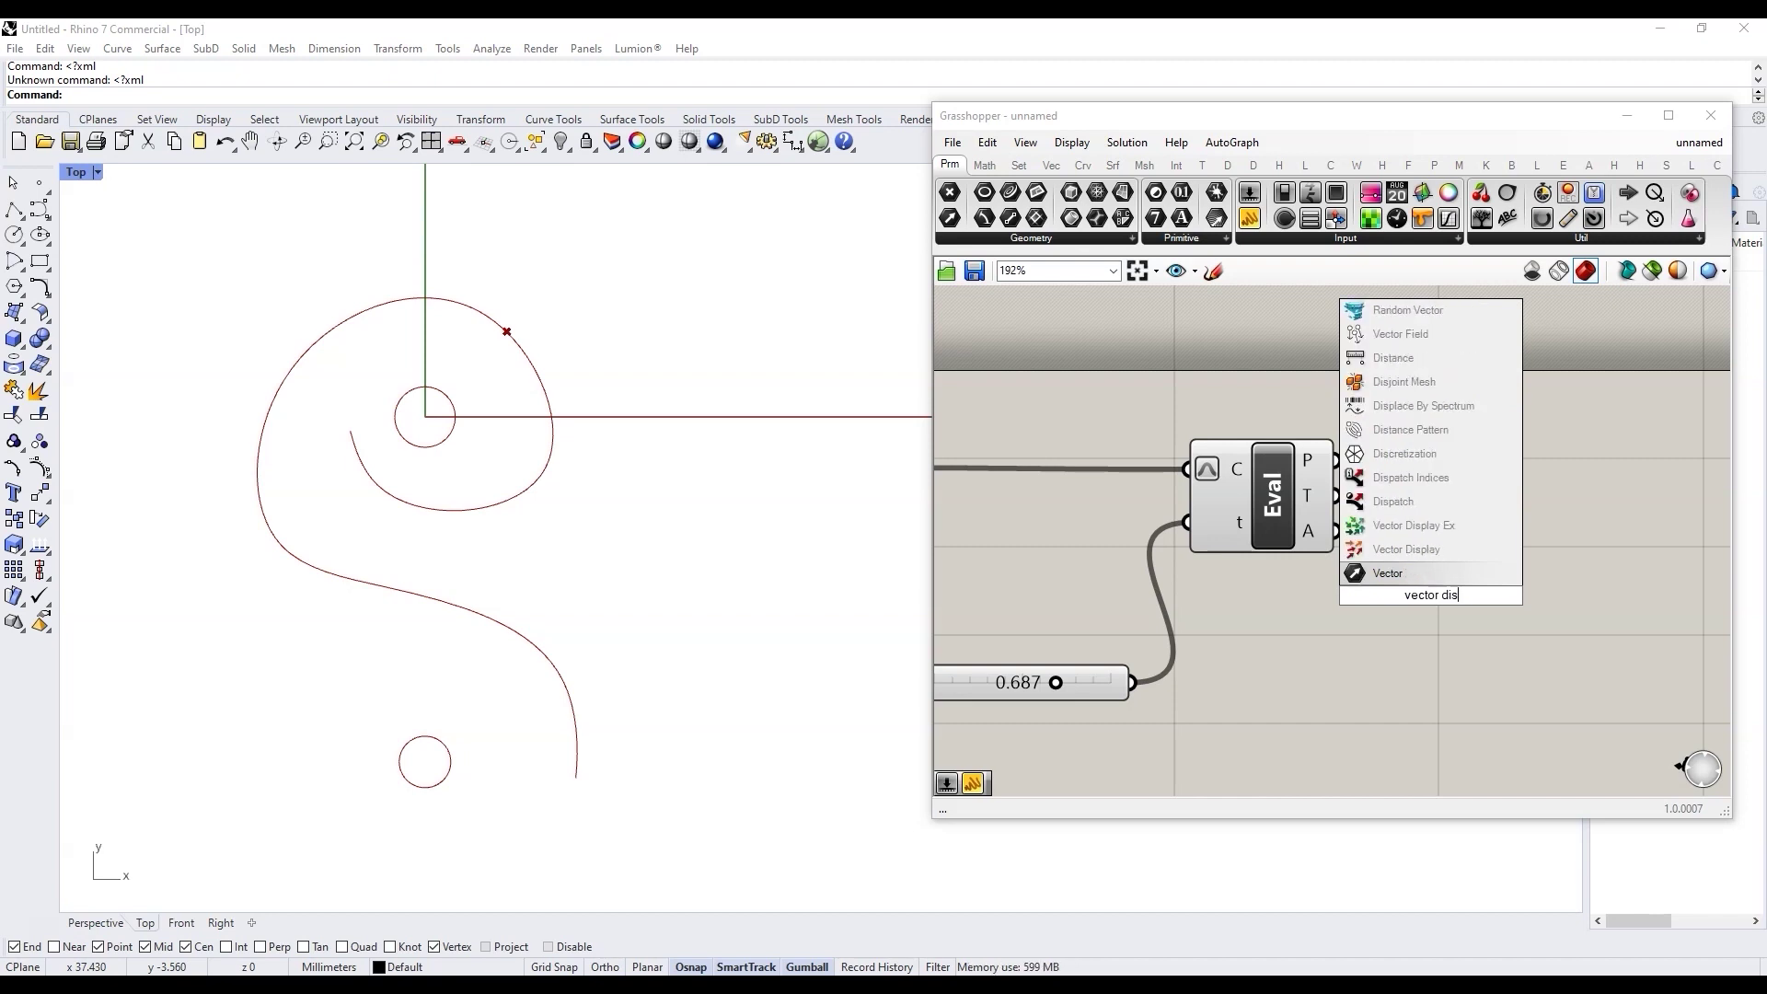
pyautogui.click(1440, 555)
pyautogui.moveTo(1432, 593); pyautogui.dragTo(1531, 548)
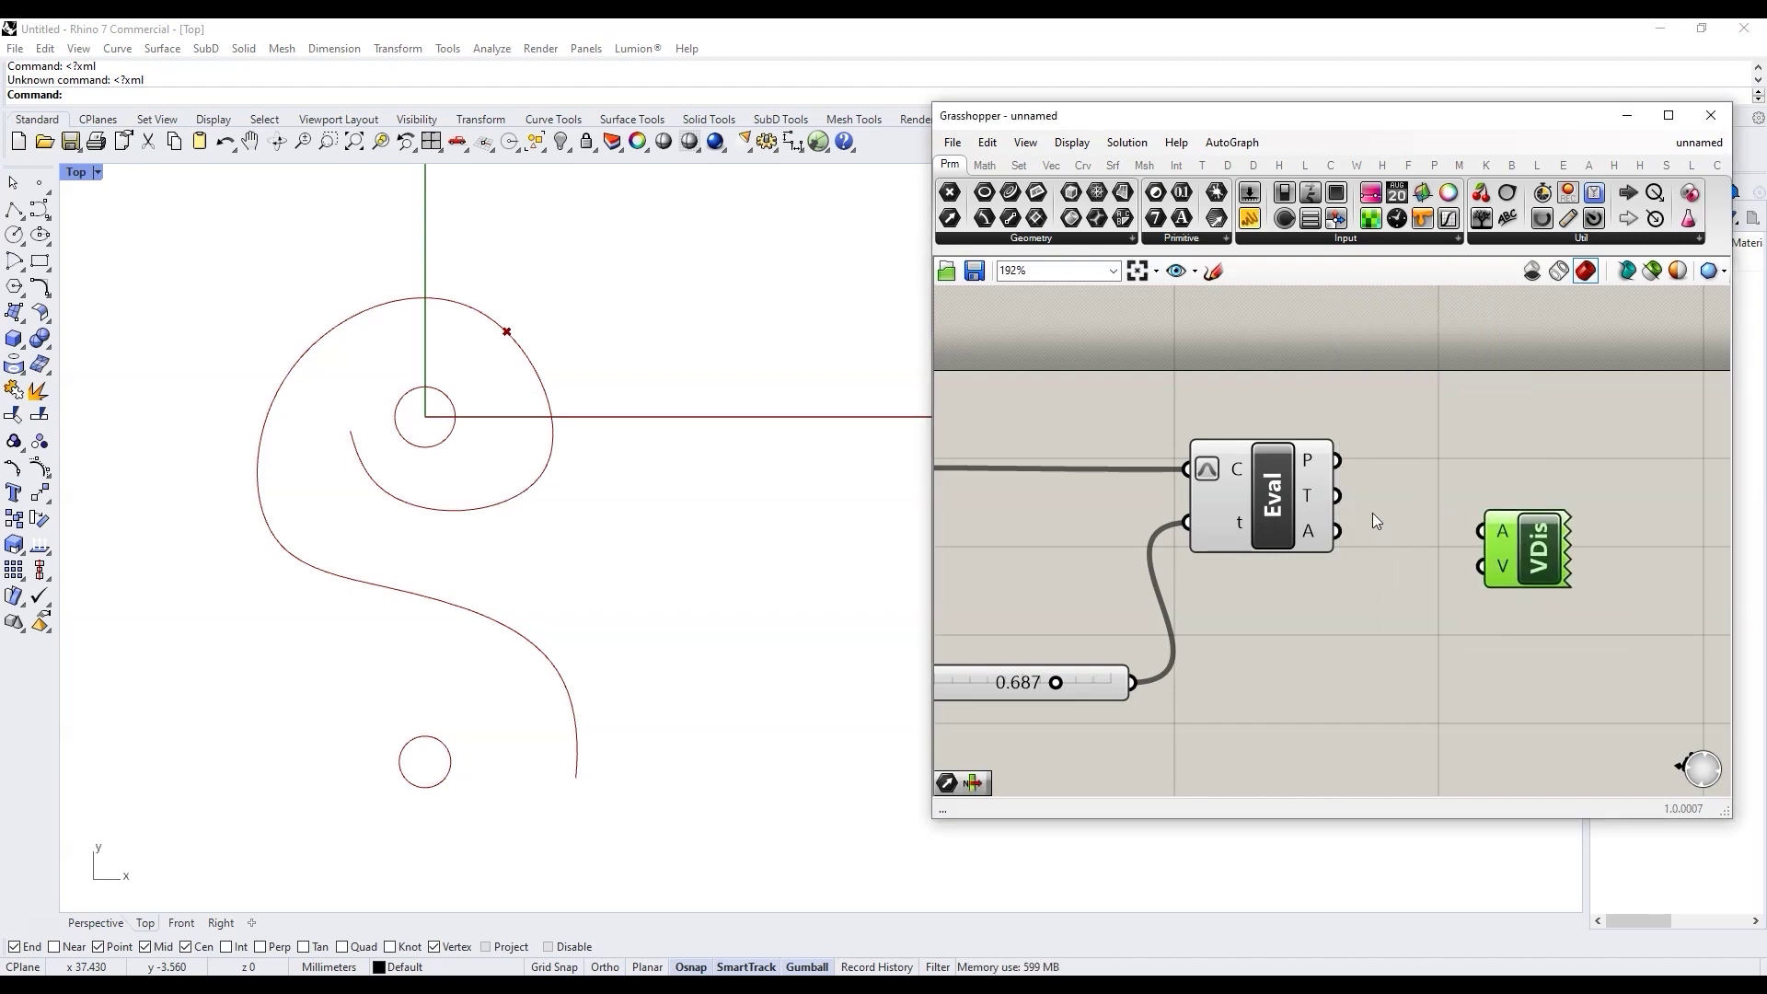
pyautogui.moveTo(1338, 460); pyautogui.dragTo(1486, 533)
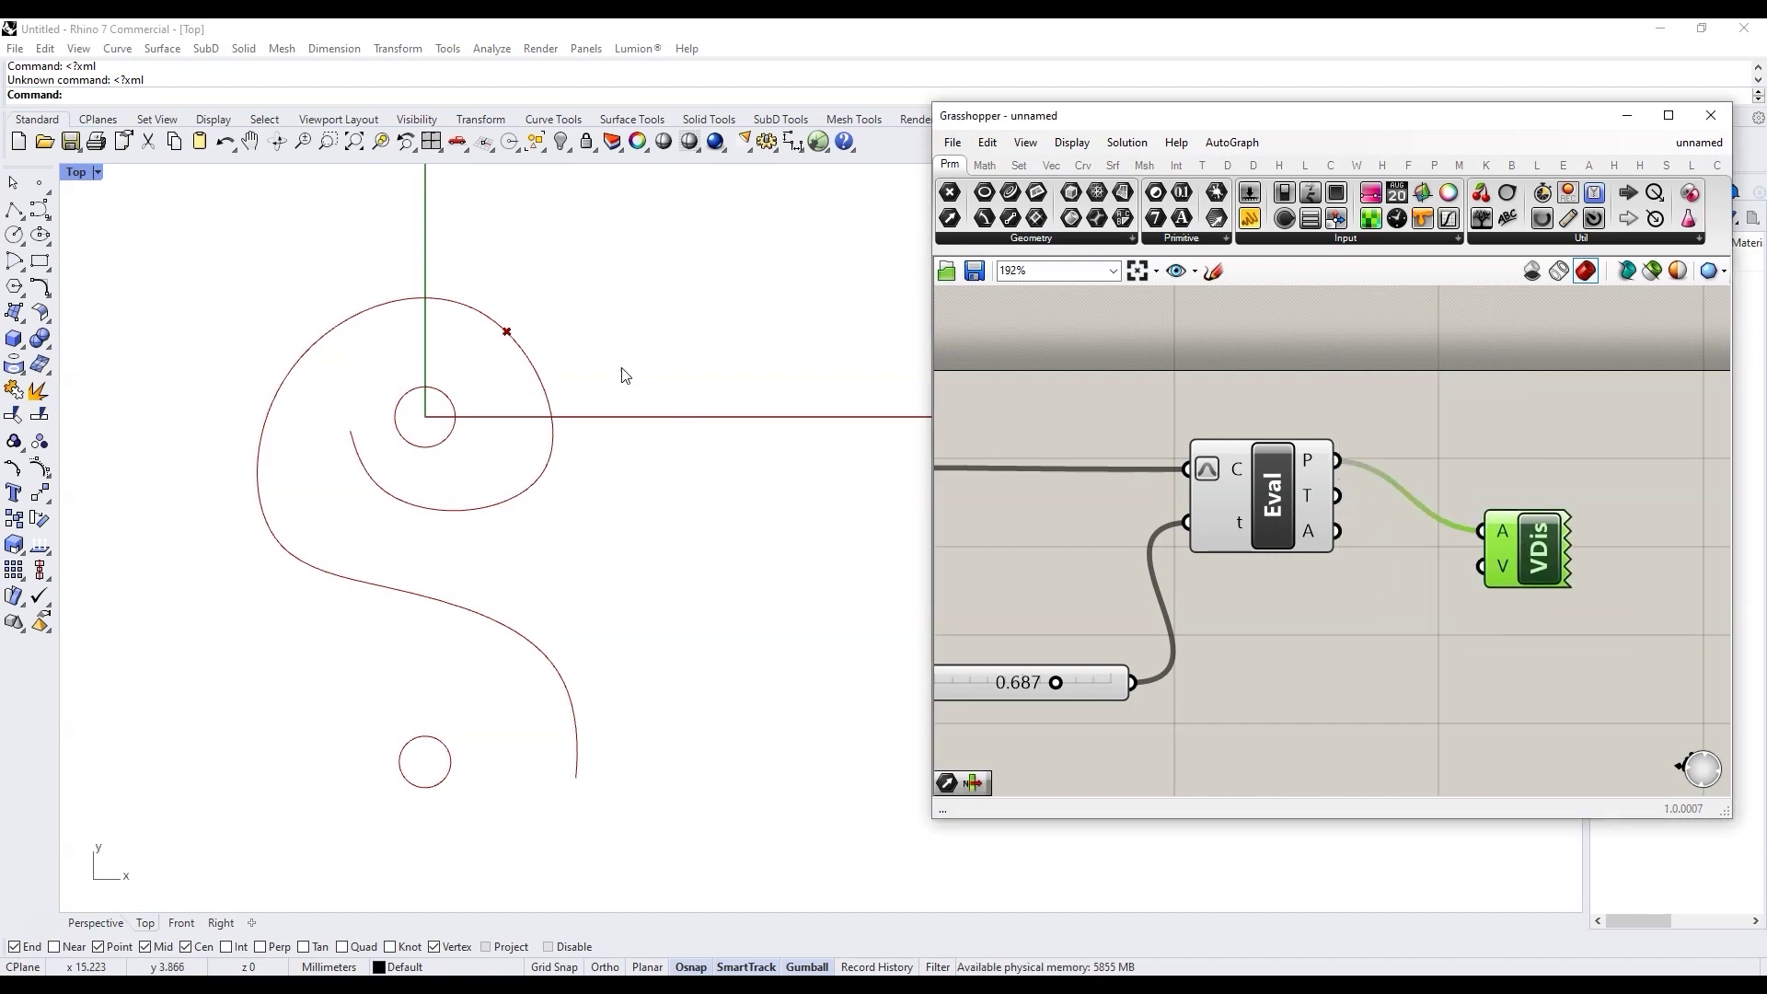
pyautogui.moveTo(1512, 544); pyautogui.dragTo(1611, 473)
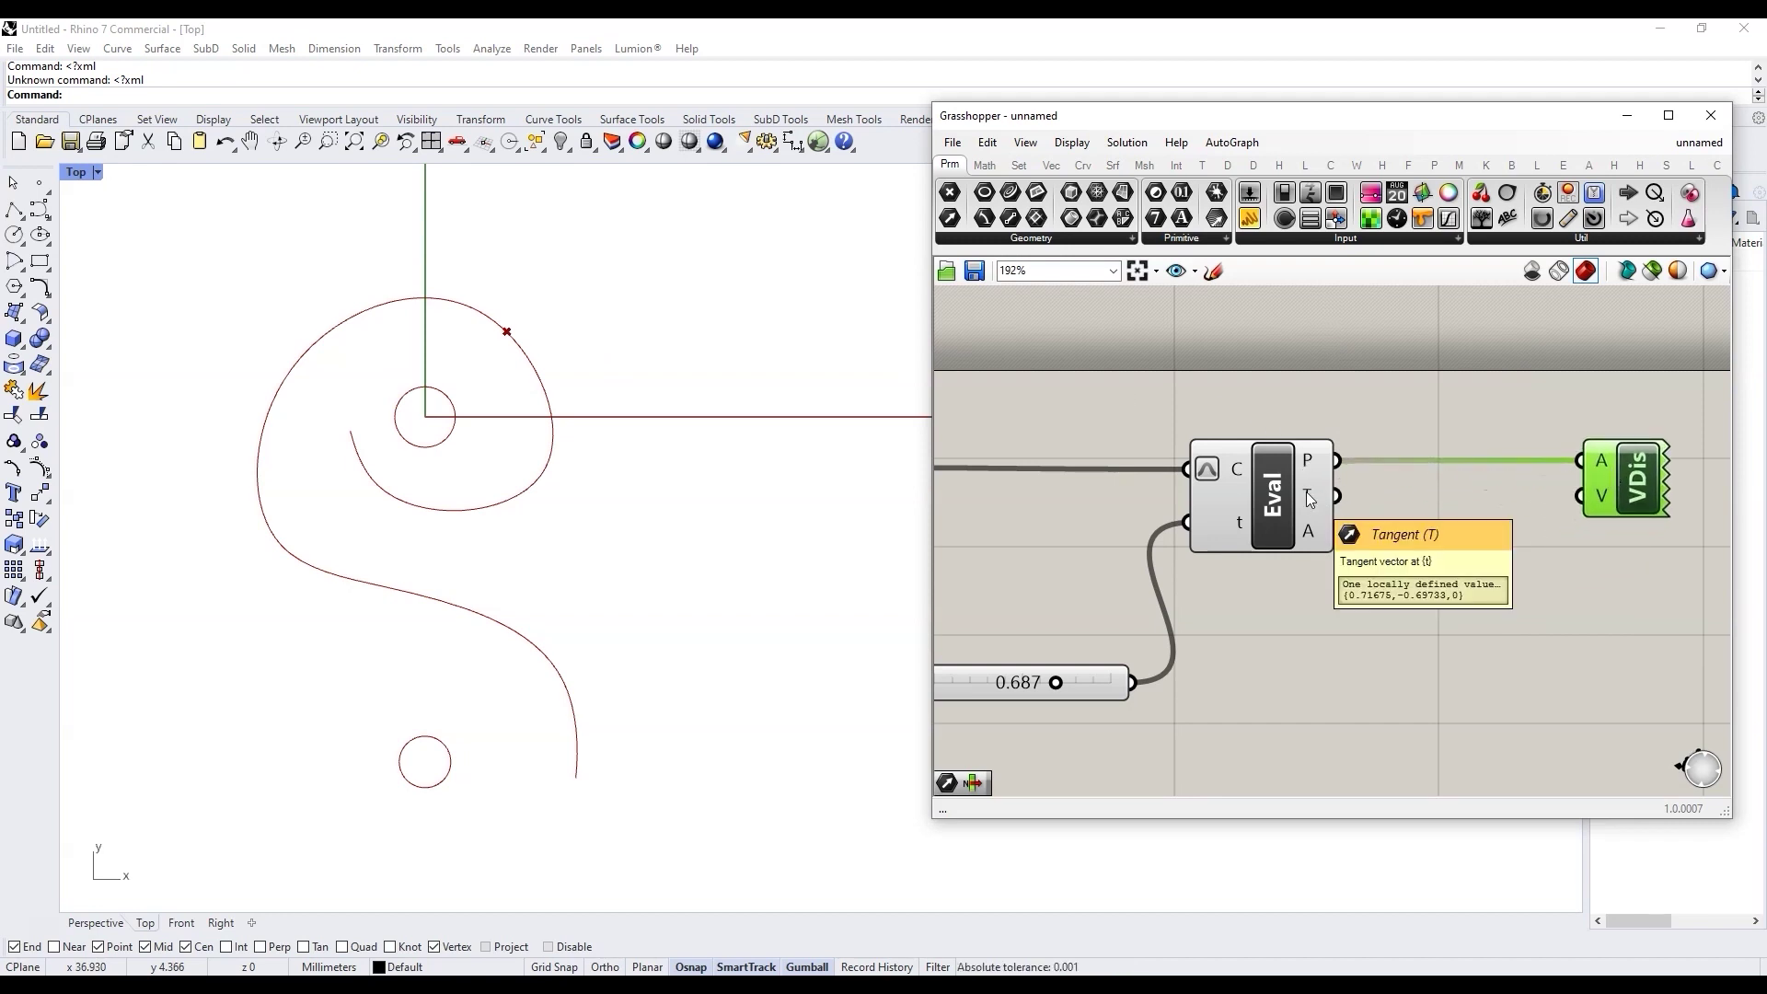
# Add an Amplitude component and connect the Evaluate Curve's tangent output T to its vector input V
pyautogui.click(1402, 561)
pyautogui.doubleClick(1418, 573)
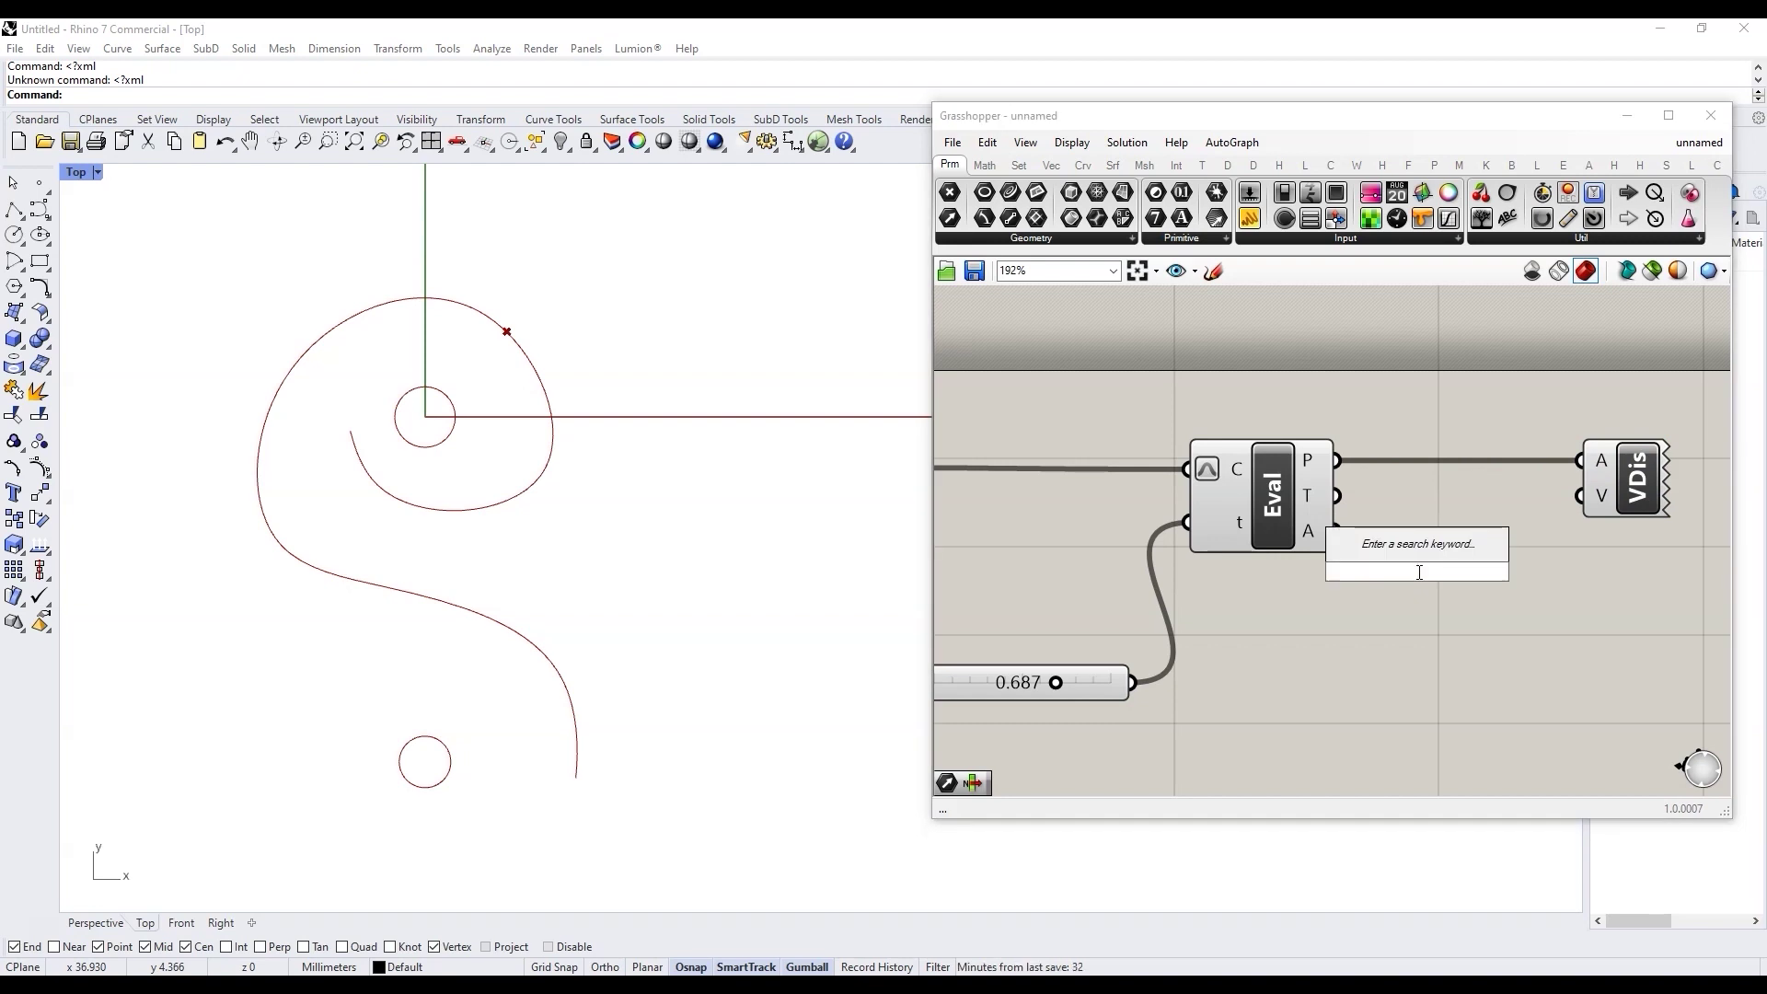
pyautogui.write('amp')
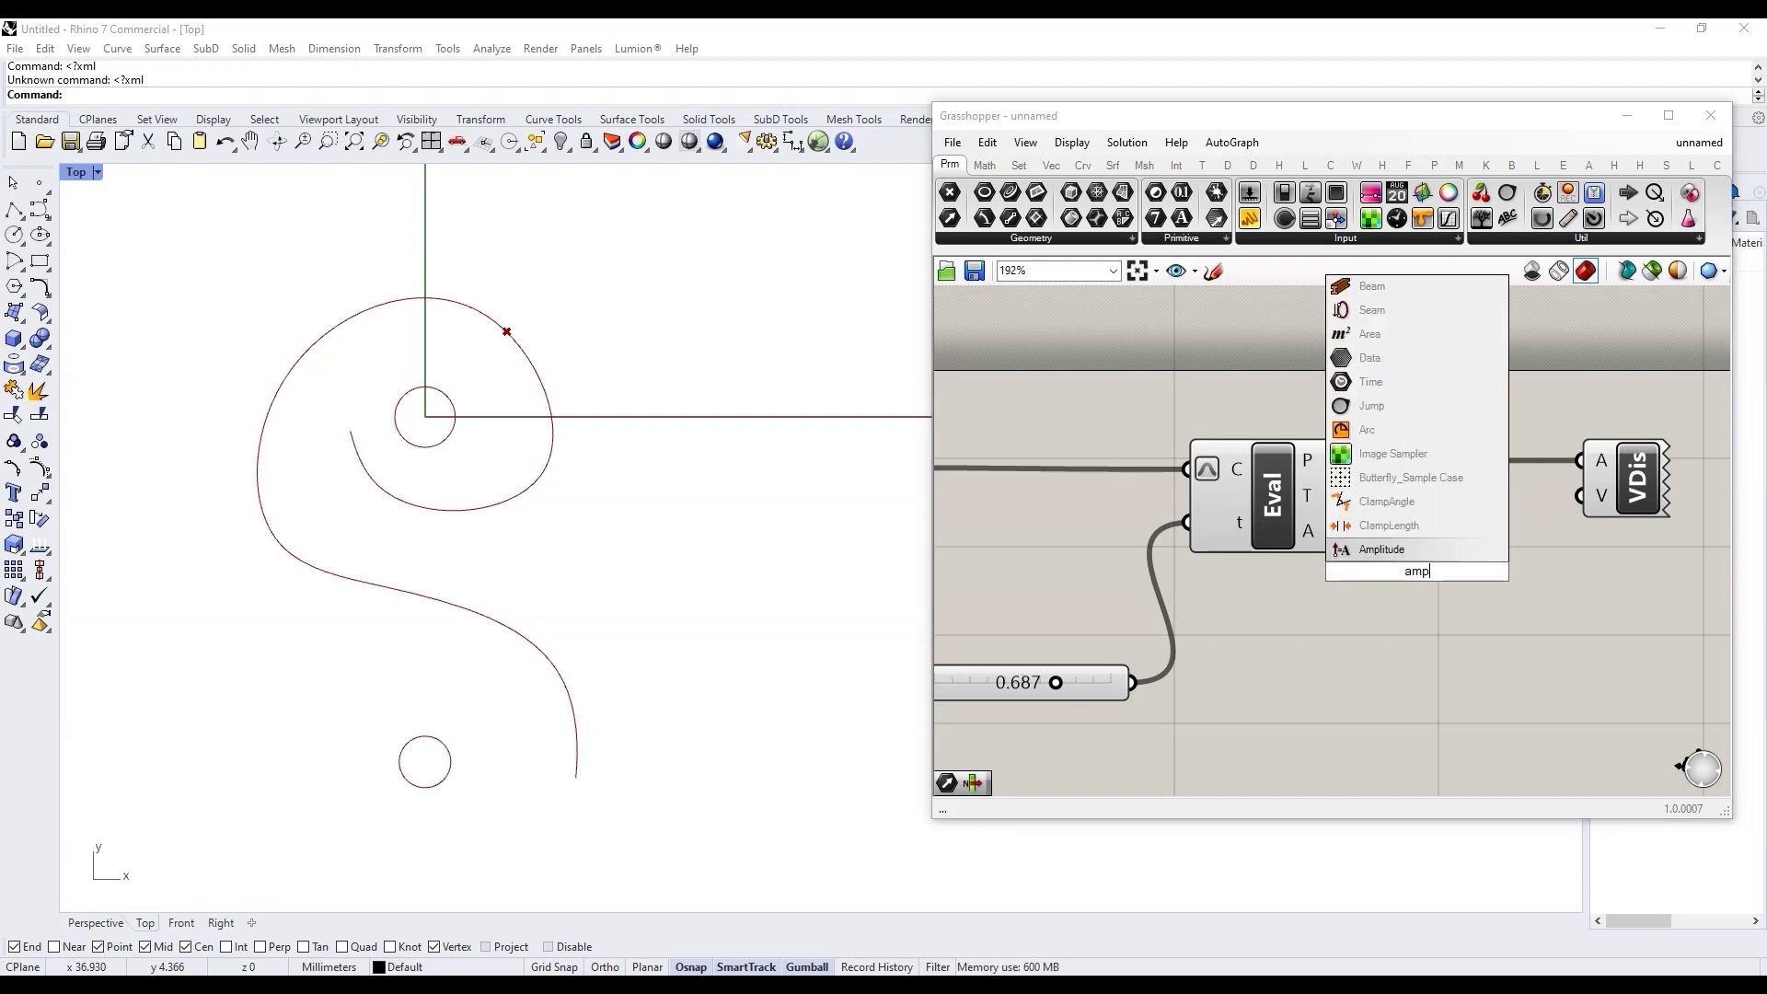
pyautogui.press('Return')
pyautogui.moveTo(1338, 496); pyautogui.dragTo(1421, 564)
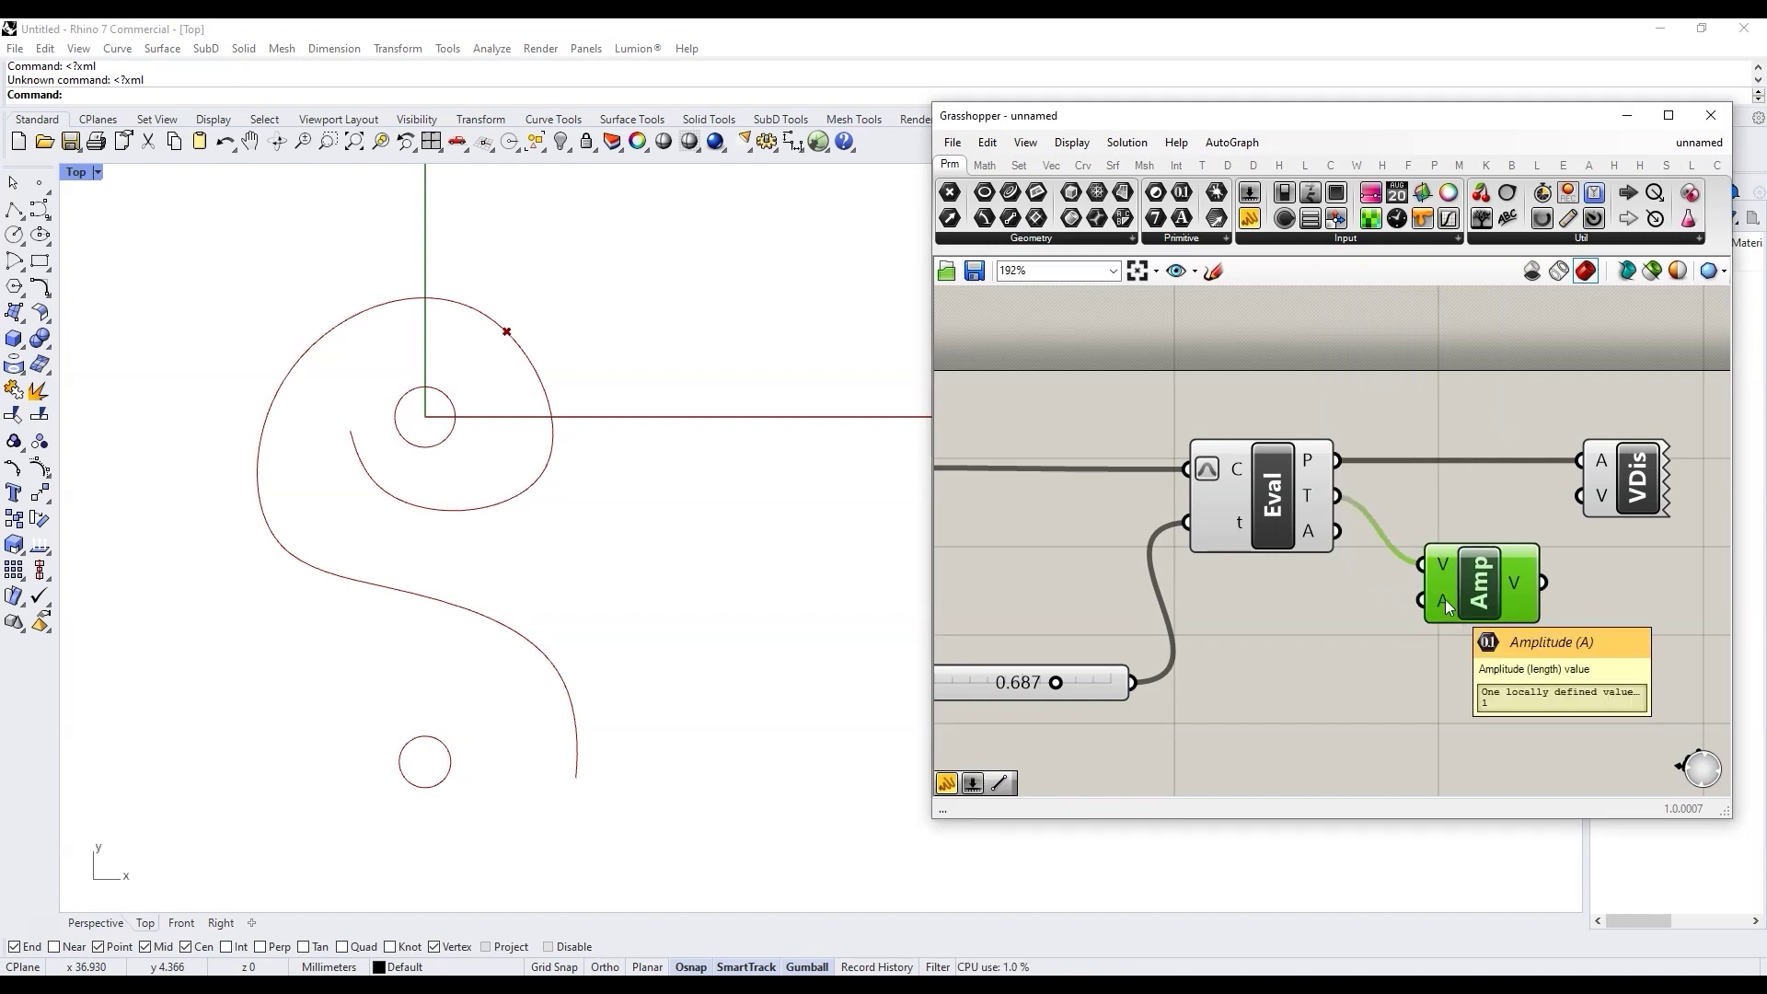
# Feed Amplitude's A input from a 1.000 to 5.000 slider set to 5.000, and connect its vector output to the Vector Display's V input
pyautogui.doubleClick(1383, 662)
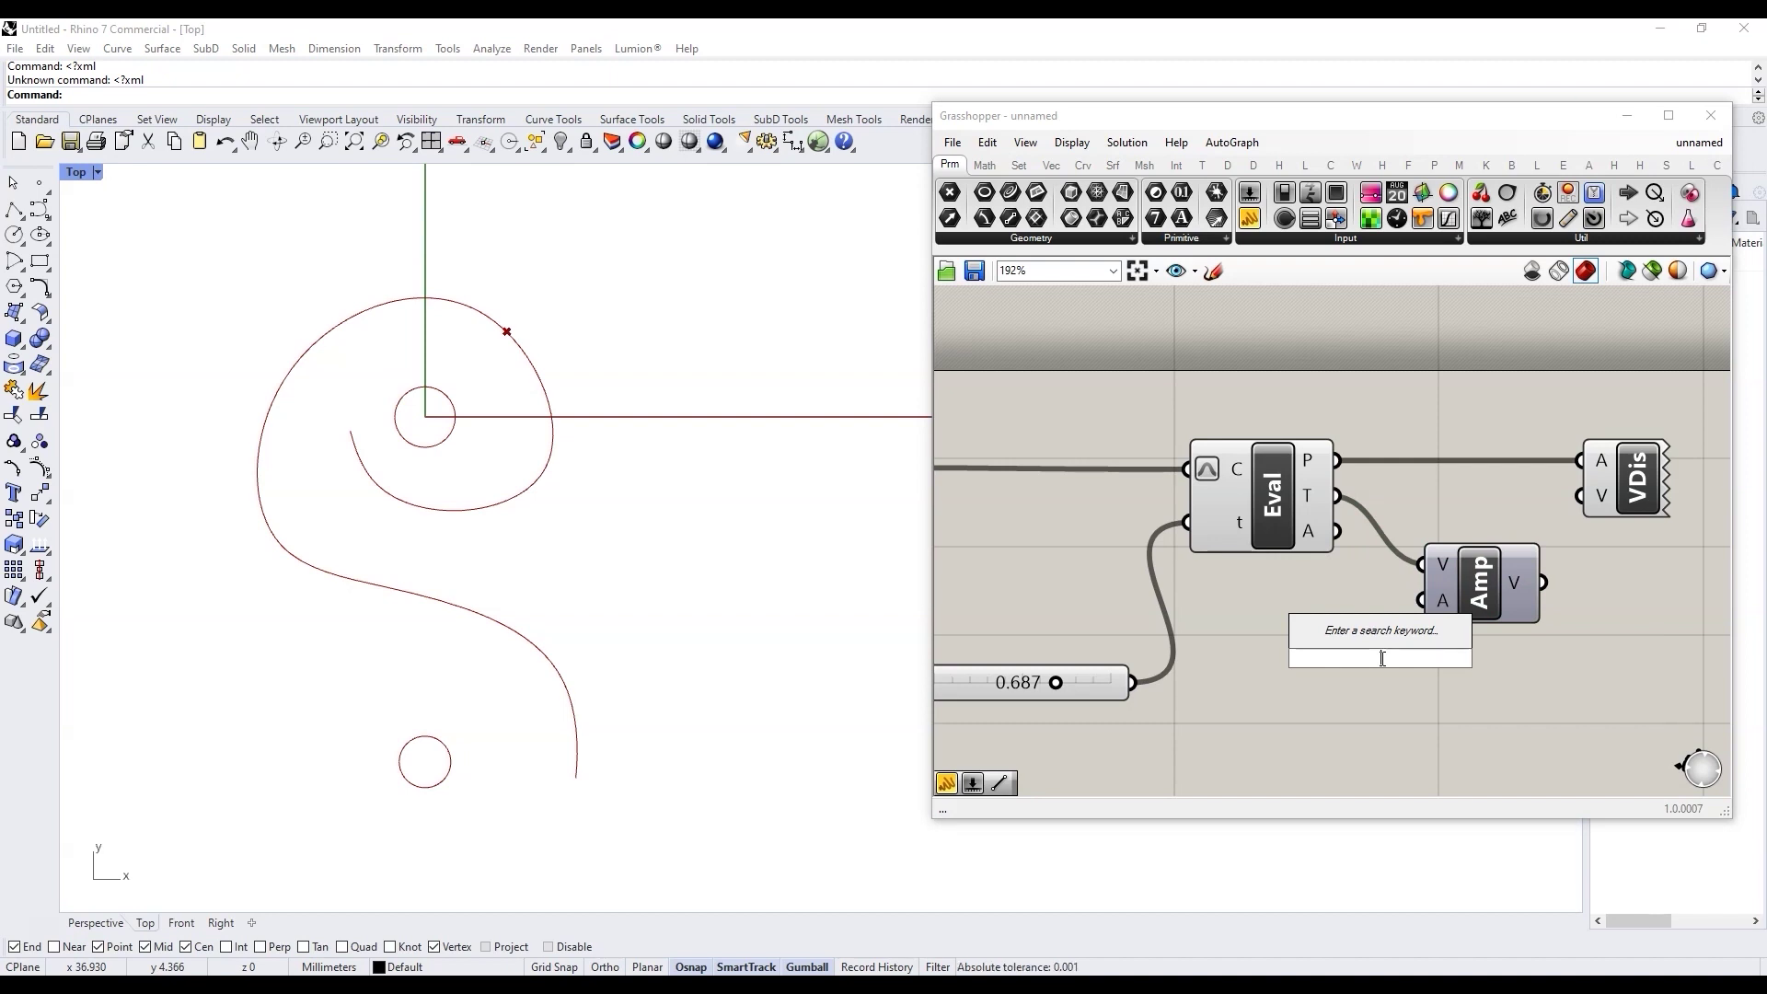
pyautogui.write('1.000<5')
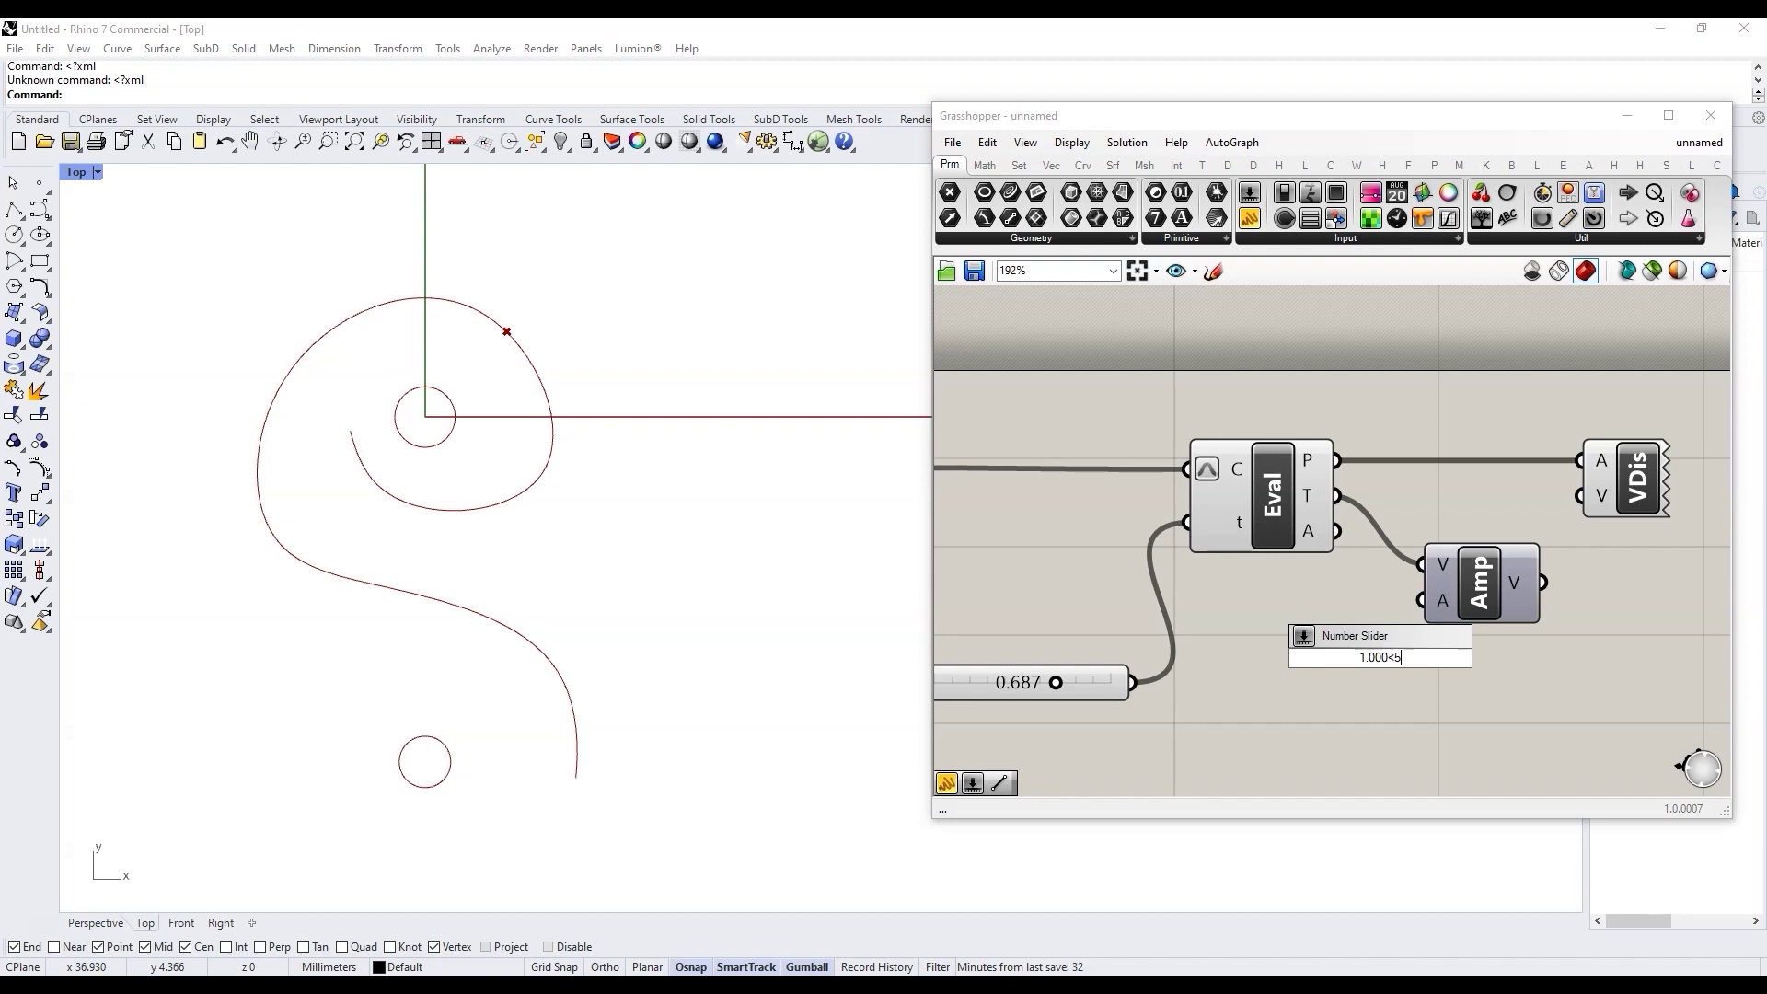
pyautogui.press('Return')
pyautogui.moveTo(1381, 659); pyautogui.dragTo(1264, 731)
pyautogui.moveTo(1391, 747); pyautogui.dragTo(1420, 600)
pyautogui.moveTo(1187, 751); pyautogui.dragTo(1414, 748)
# Raise the Amplitude slider's maximum to 10 and set its value to 8.571
pyautogui.doubleClick(1104, 759)
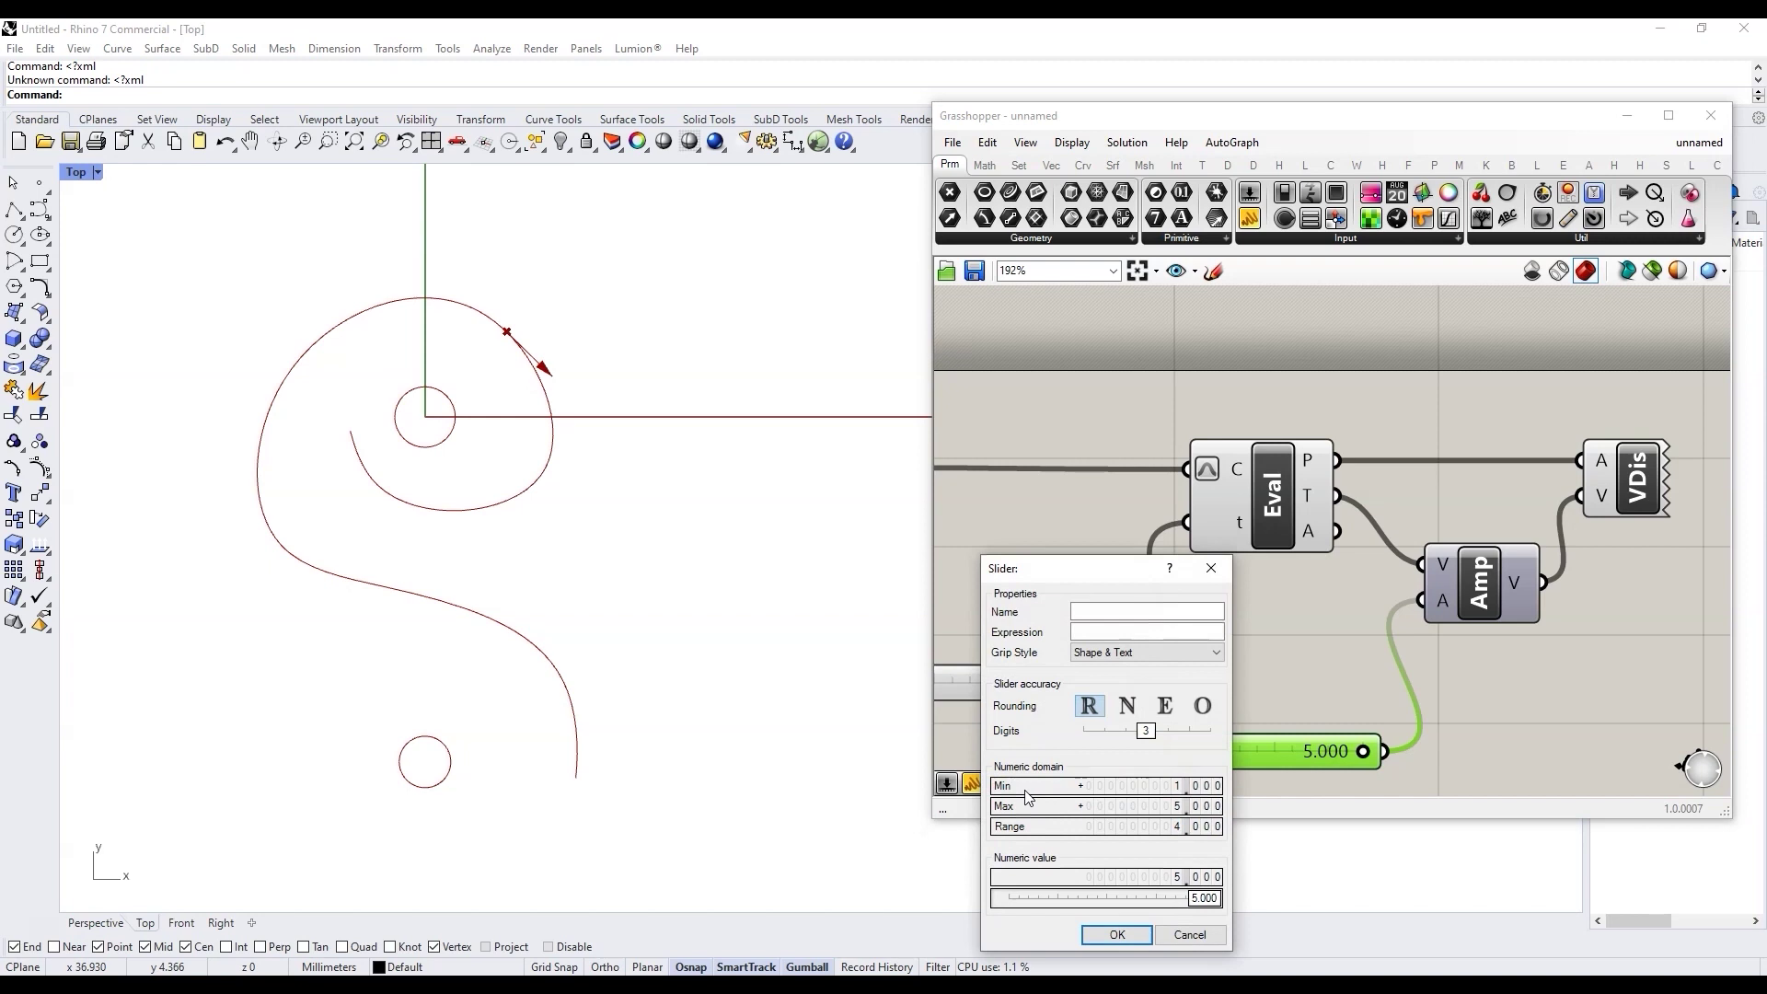
pyautogui.write('10')
pyautogui.press('Return')
pyautogui.moveTo(1246, 753); pyautogui.dragTo(1335, 753)
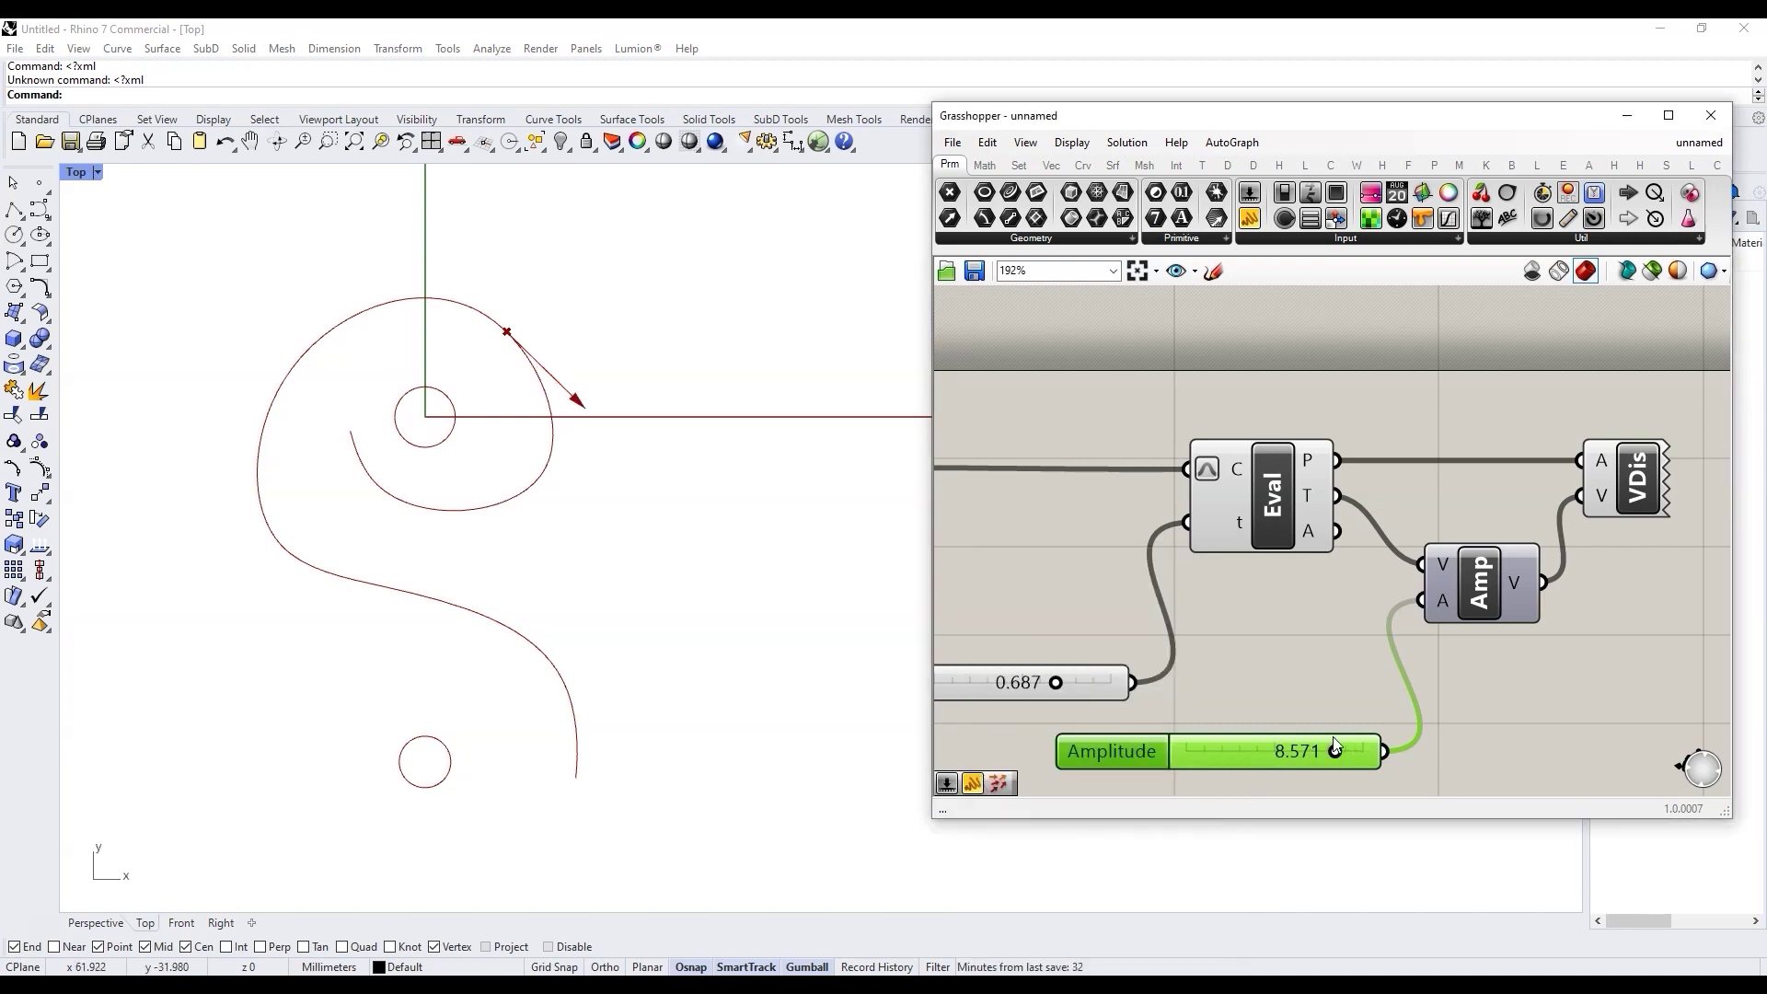
# Set the Parameter slider to 0.615 to move the tangent vector along the curve
pyautogui.scroll(-2, 1271, 563)
pyautogui.moveTo(1129, 652)
pyautogui.mouseDown()
pyautogui.moveTo(1028, 681)
pyautogui.moveTo(1101, 670)
pyautogui.mouseUp()
pyautogui.scroll(-2, 1318, 611)
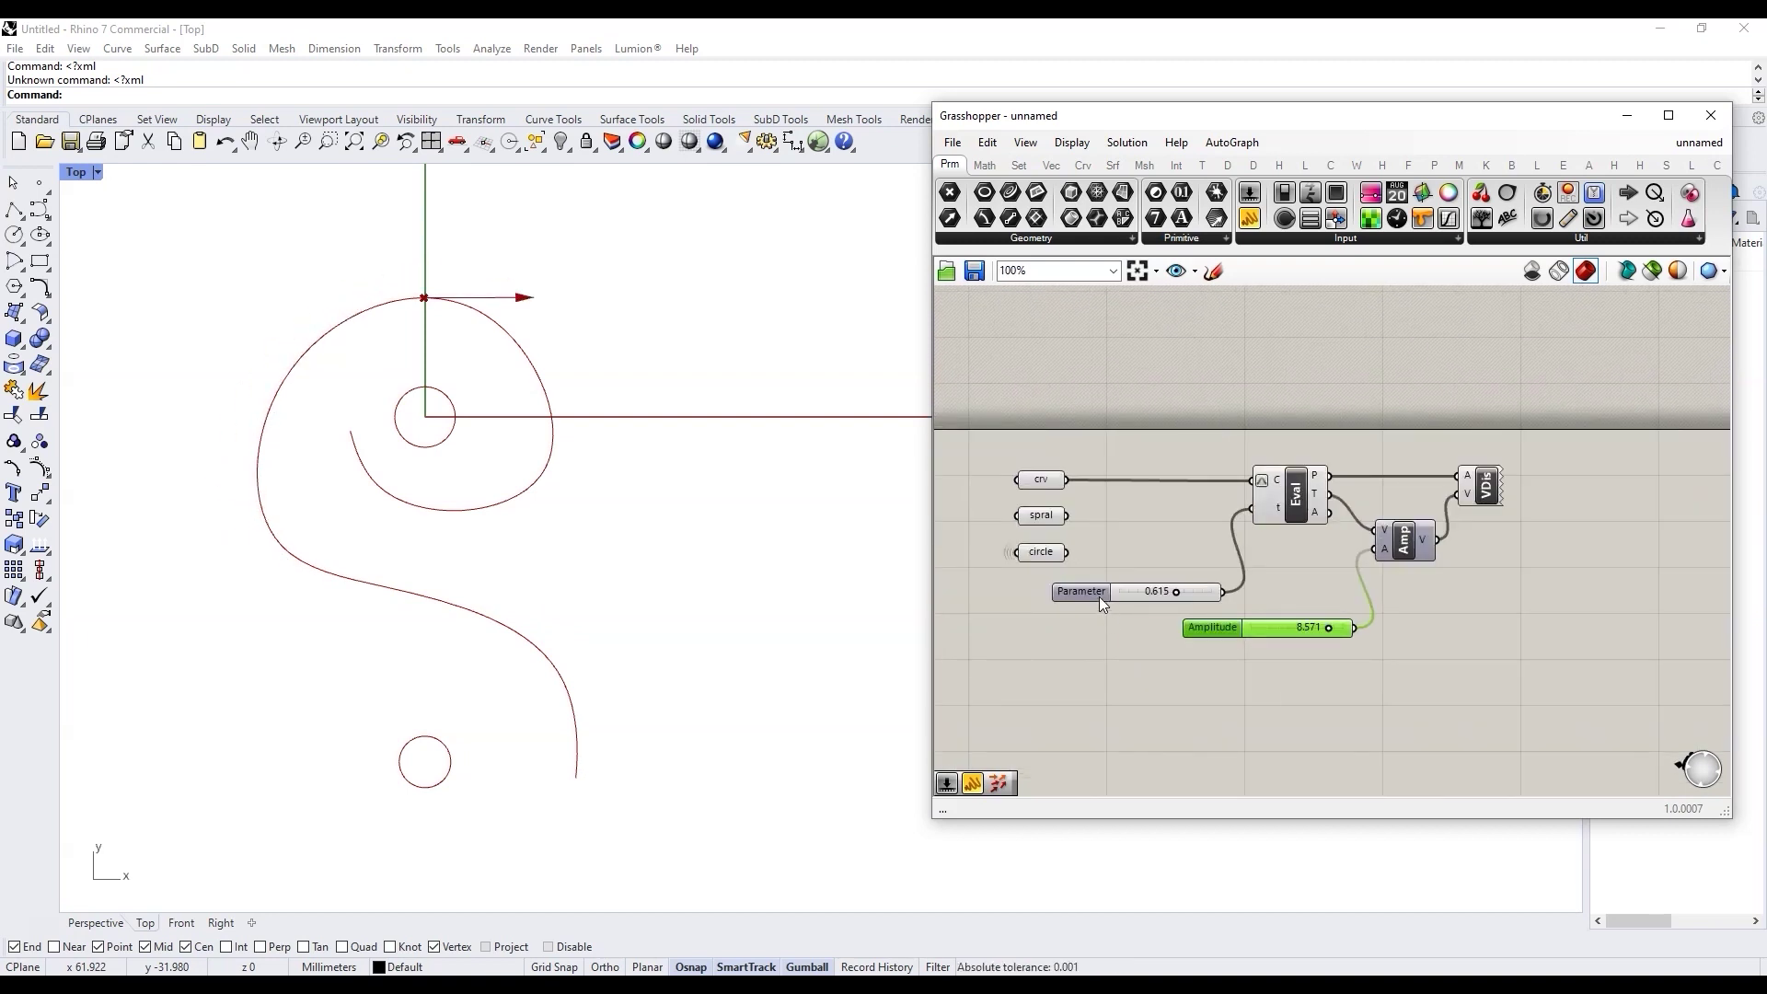
# Replace crv with circle as the Evaluate Curve's curve input and set the Parameter slider to 1.000
pyautogui.moveTo(1068, 552); pyautogui.dragTo(1252, 479)
pyautogui.scroll(3, 1252, 659)
pyautogui.moveTo(1117, 545); pyautogui.dragTo(1149, 508)
pyautogui.scroll(-3, 1358, 520)
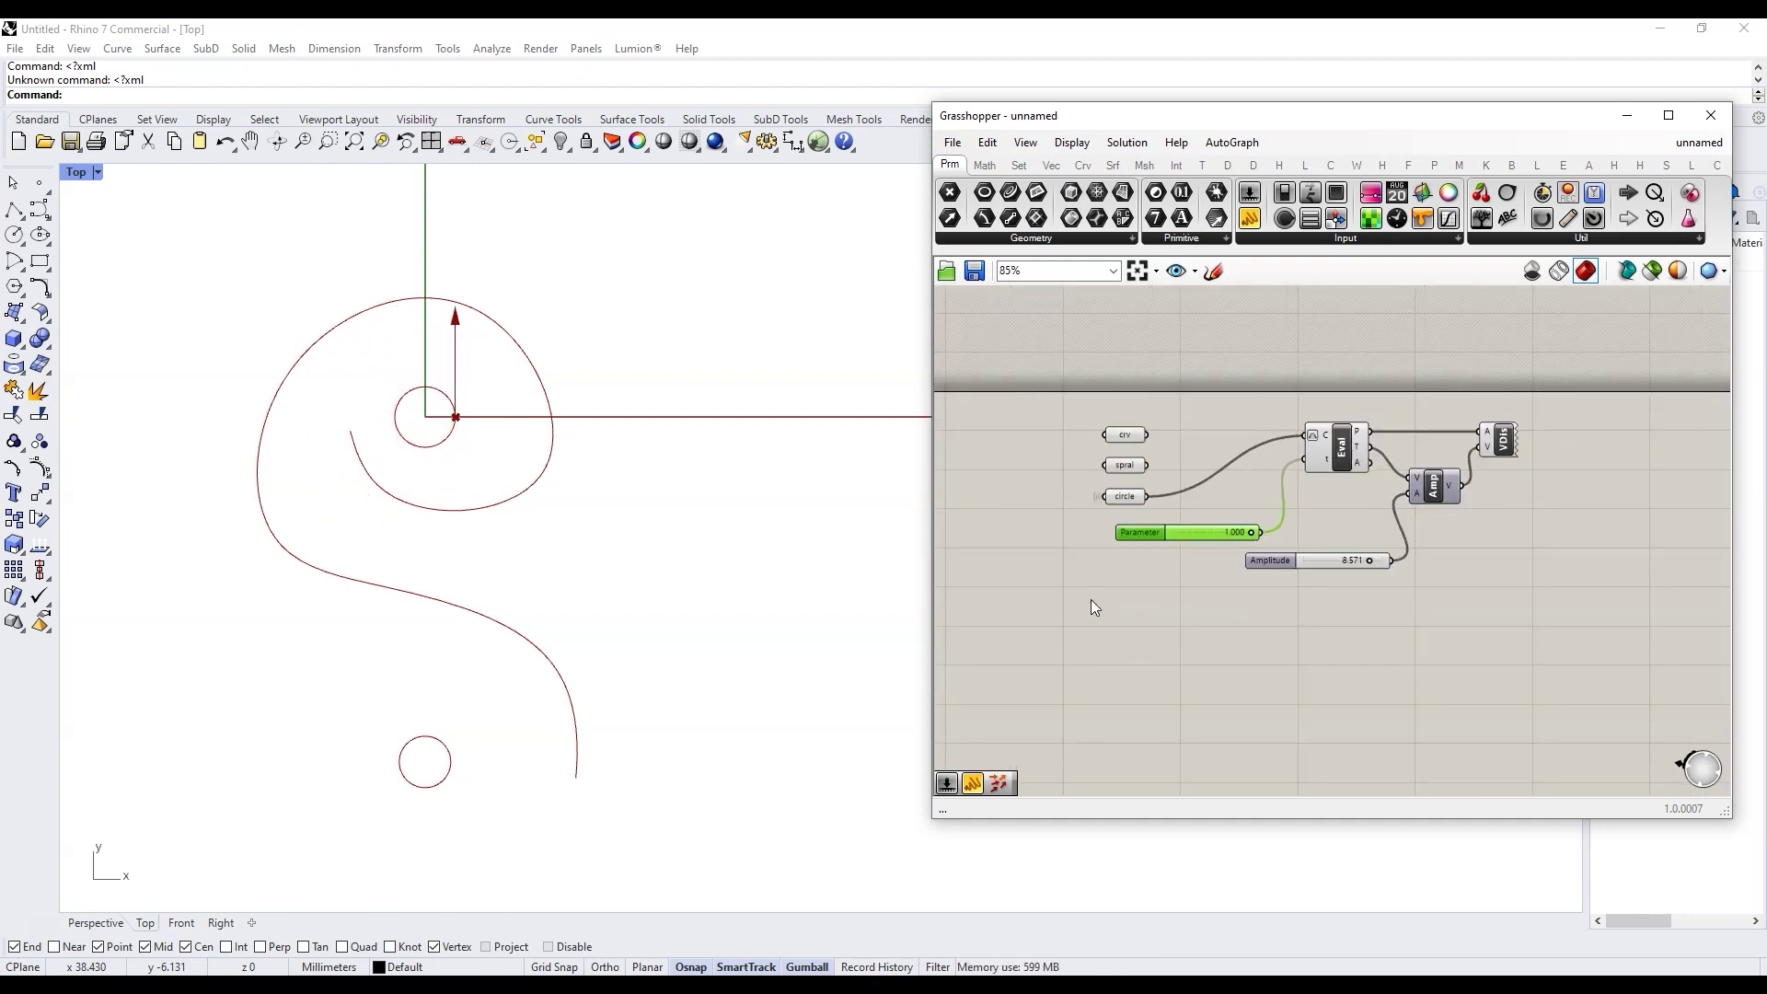
# Add a Series component below the Parameter slider
pyautogui.scroll(3, 1091, 599)
pyautogui.doubleClick(1136, 583)
pyautogui.write('series')
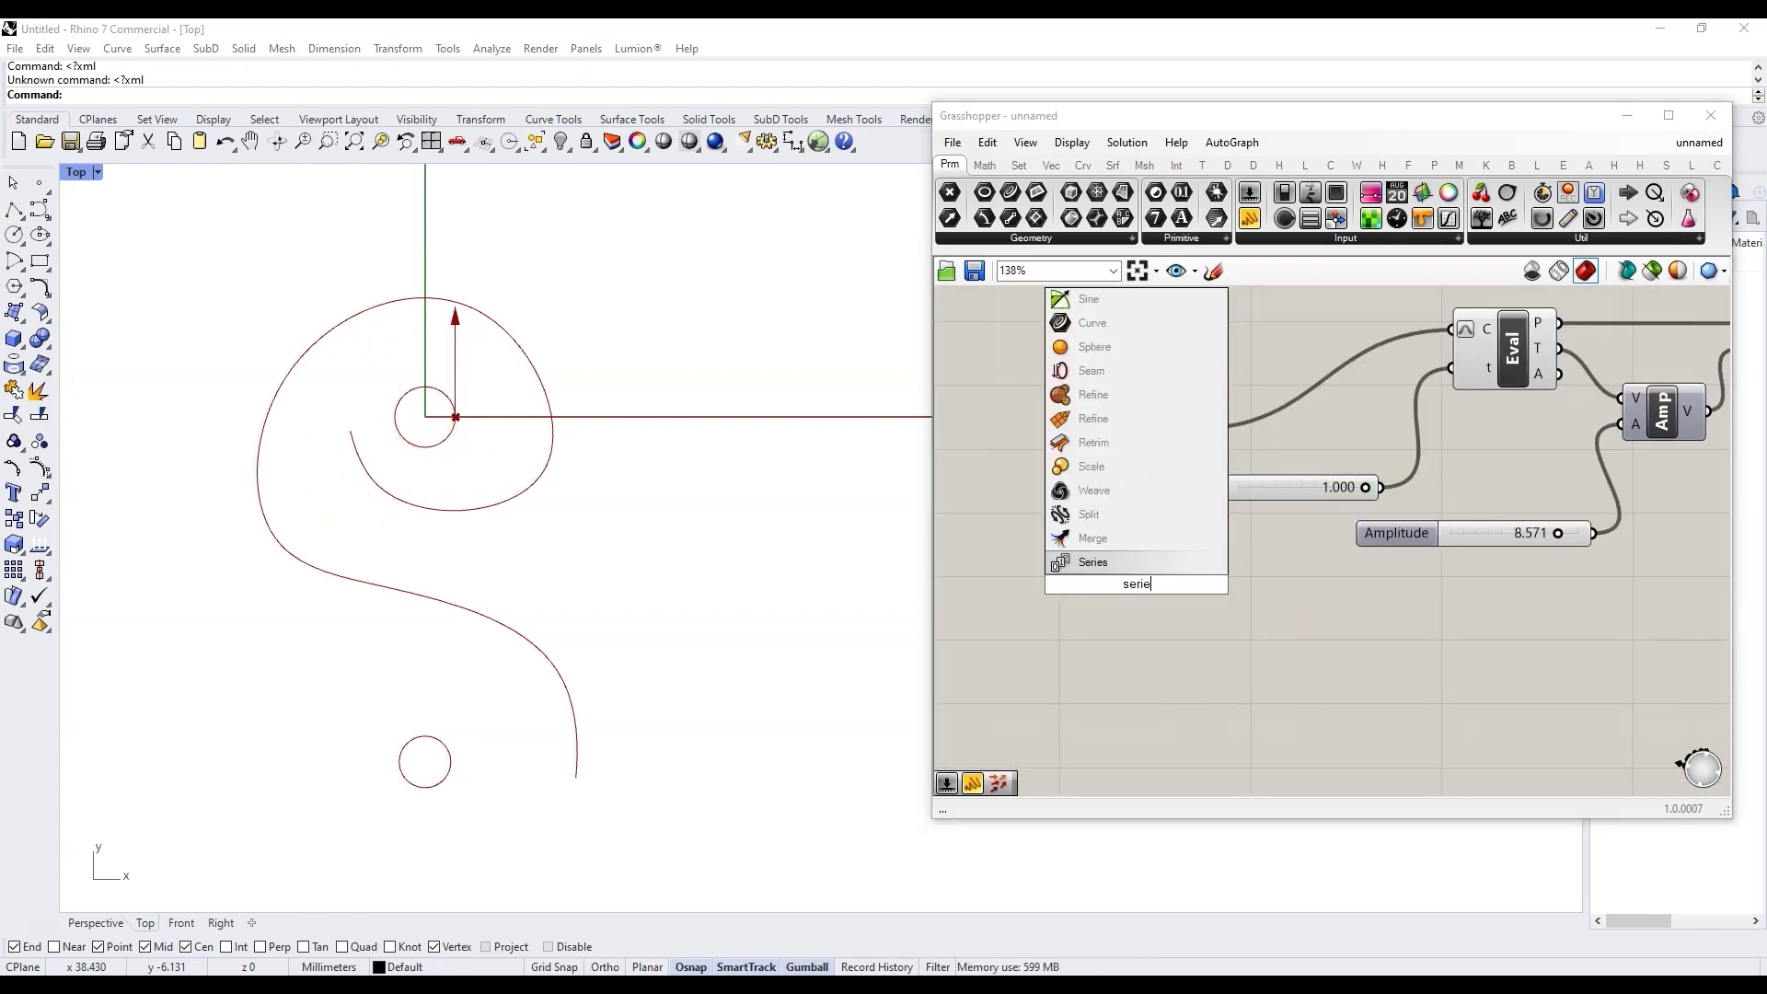
pyautogui.press('Return')
# Add a Range component in the free canvas space beside the Series component
pyautogui.moveTo(974, 611); pyautogui.dragTo(1106, 607, button='right')
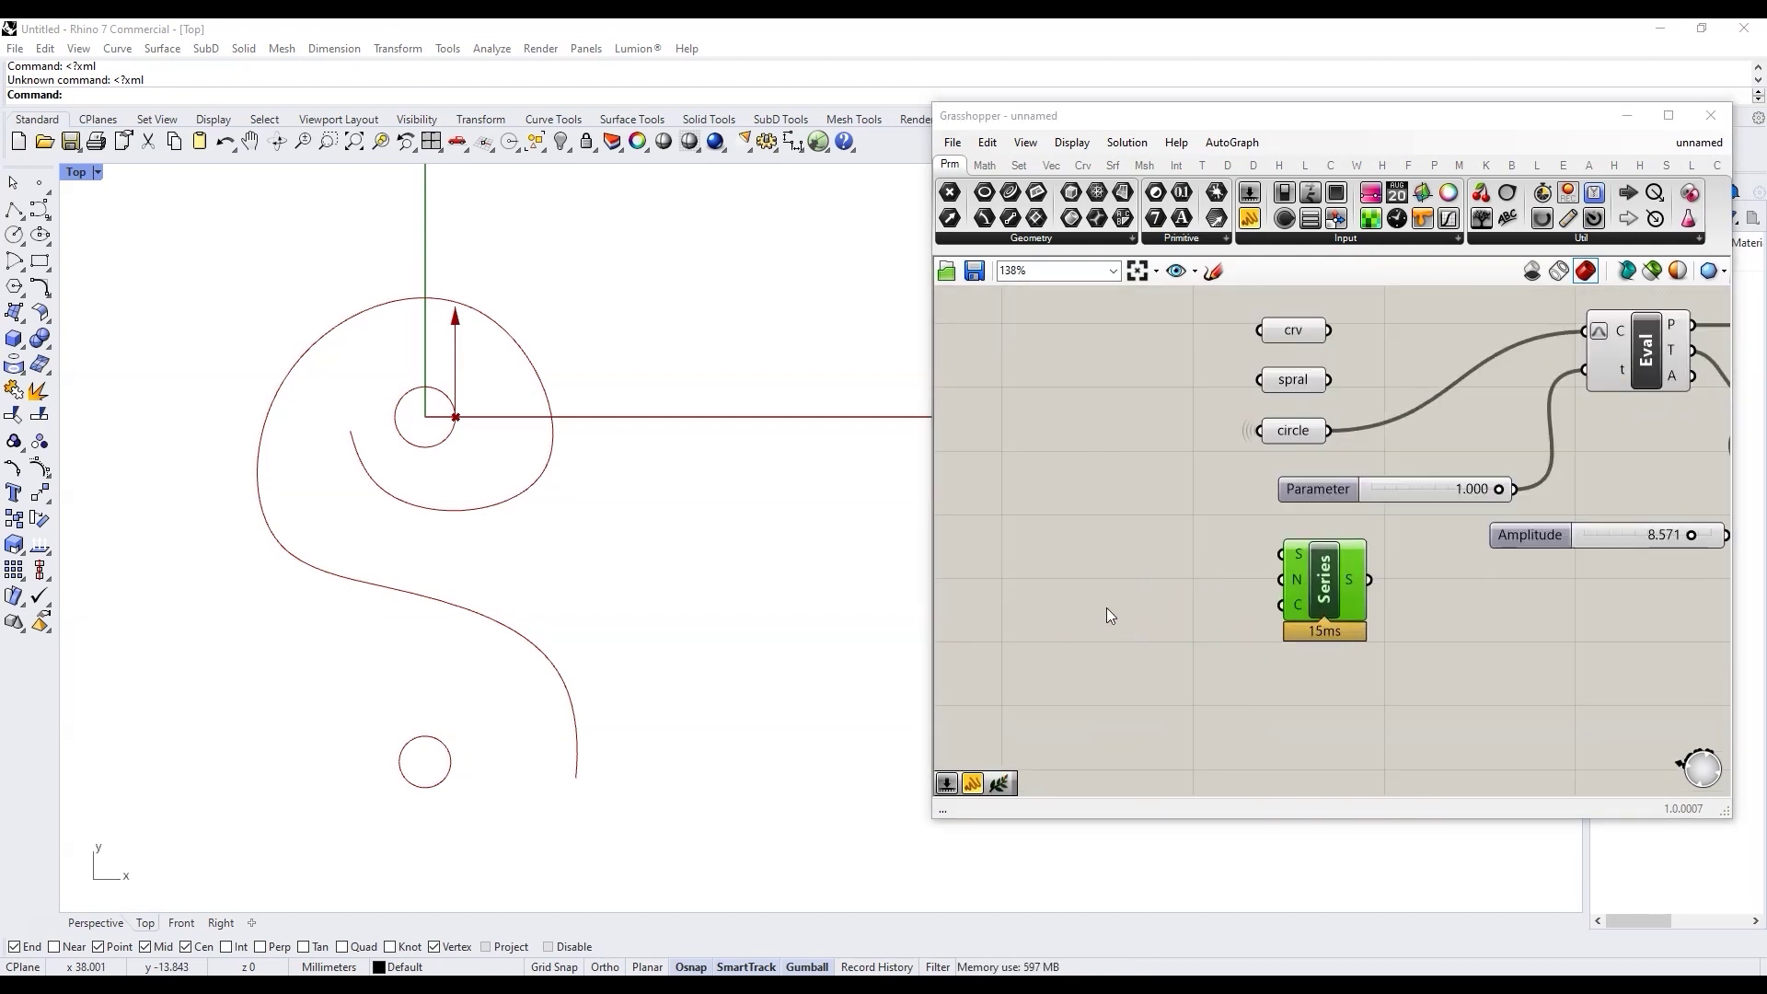
pyautogui.doubleClick(1095, 578)
pyautogui.write('range')
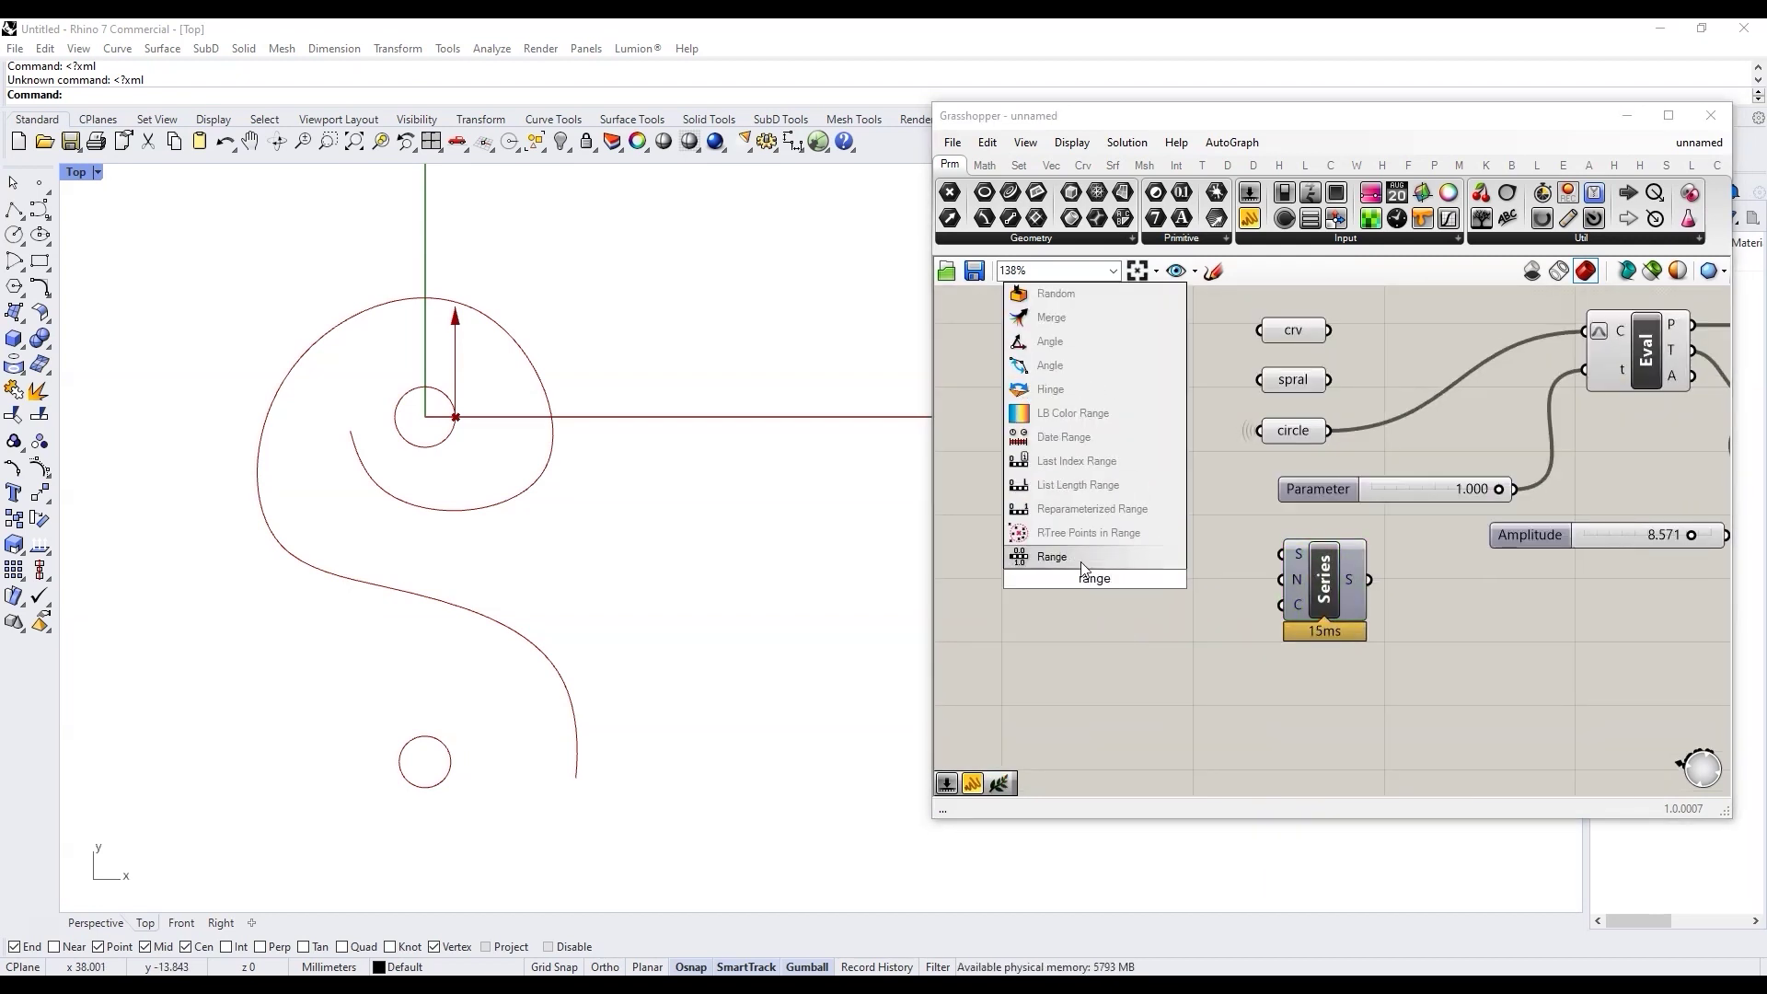
pyautogui.press('Return')
pyautogui.scroll(3, 1070, 572)
pyautogui.moveTo(1065, 564)
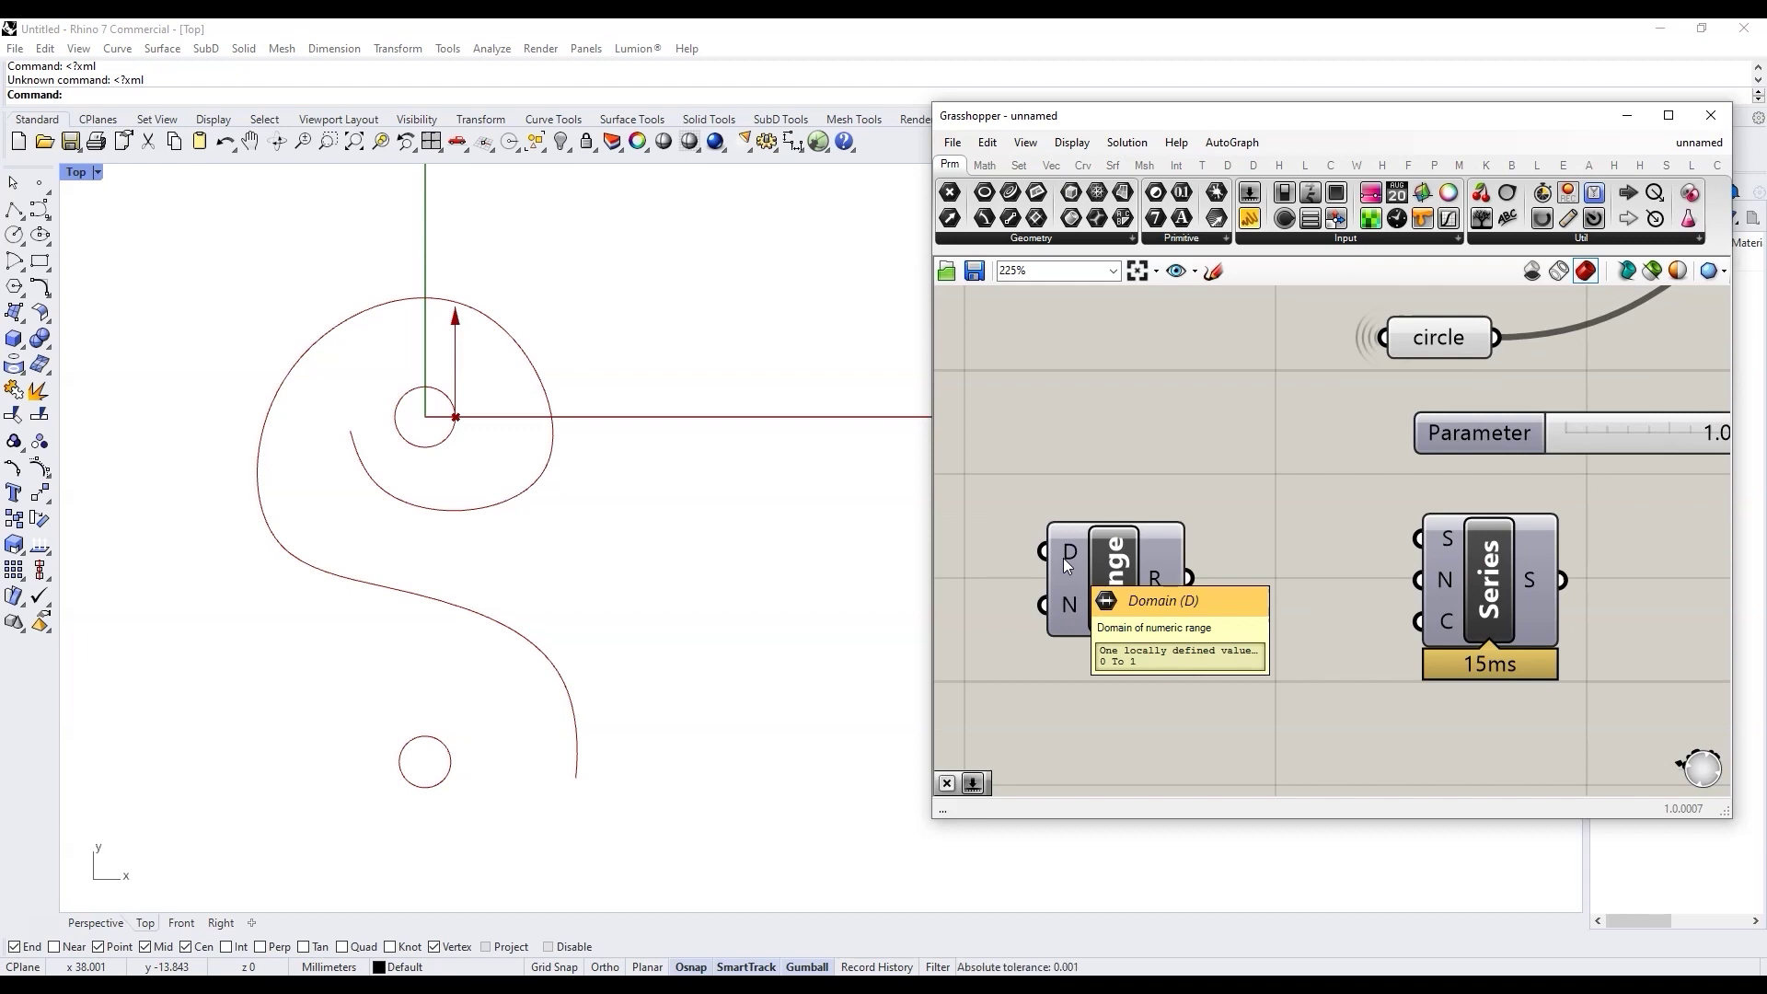
pyautogui.moveTo(1073, 610)
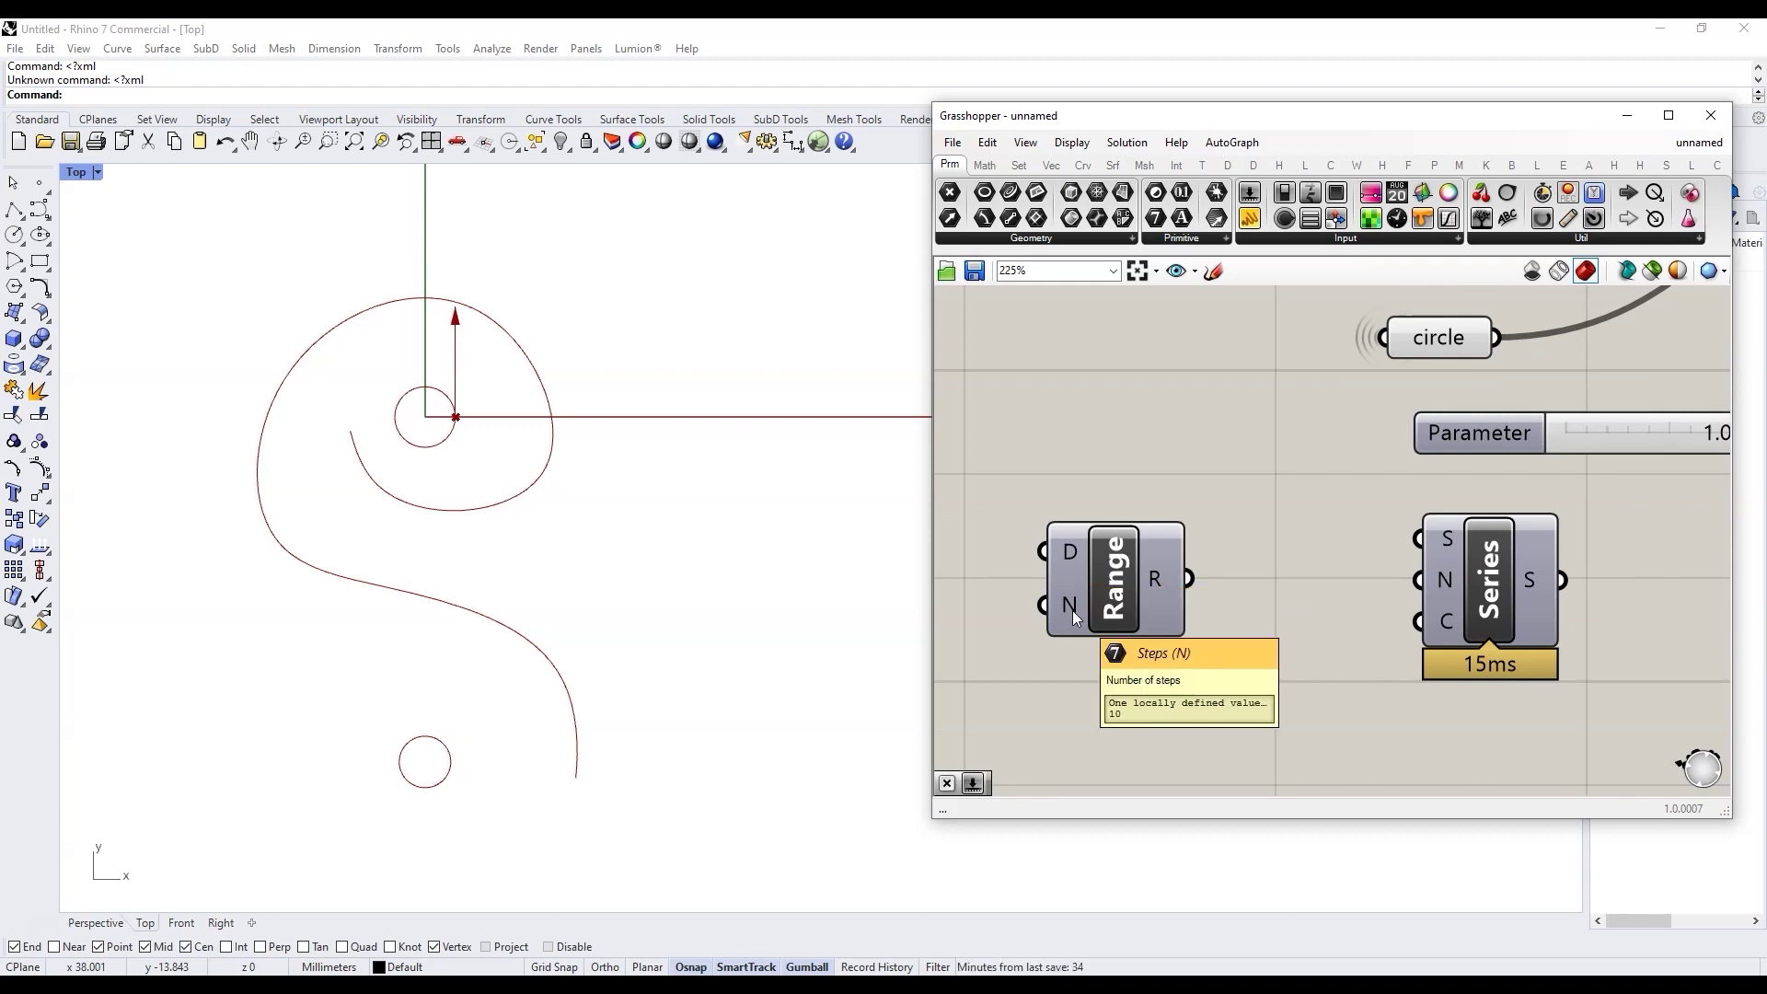
# Add a number slider ranging from 10 to 500 and connect it to the Range's Steps input
pyautogui.click(1175, 595)
pyautogui.scroll(-5, 1109, 611)
pyautogui.doubleClick(1110, 614)
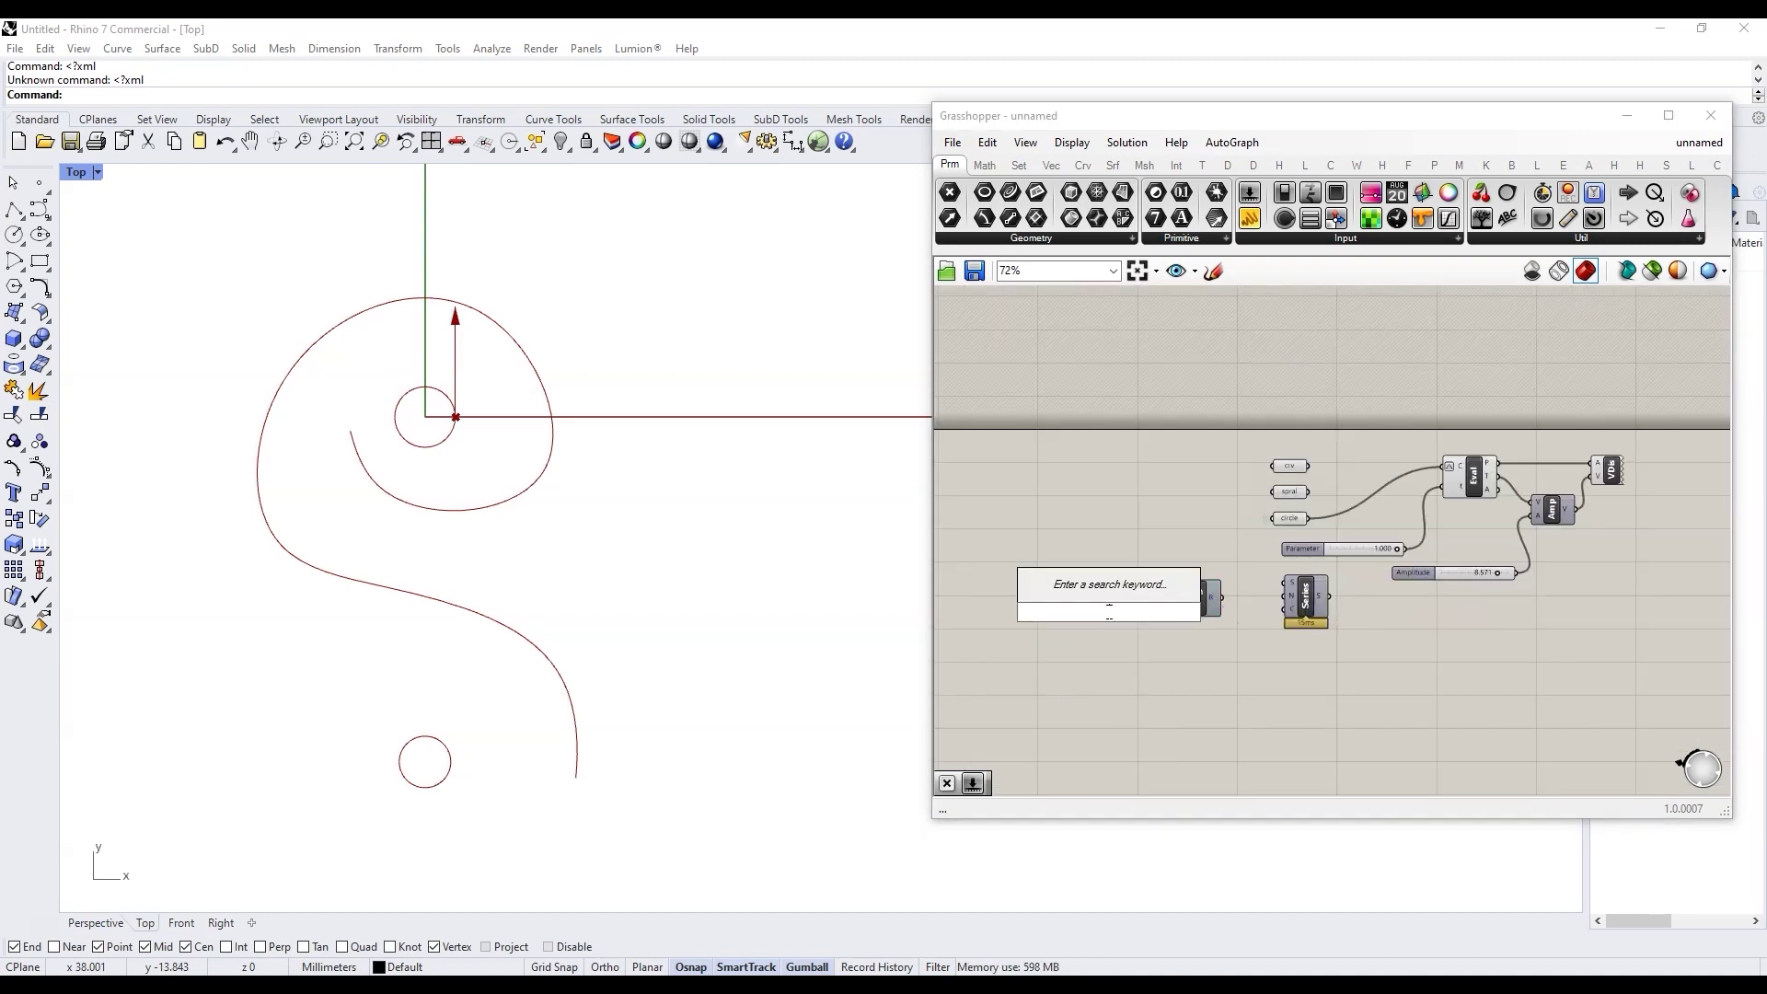
pyautogui.write('10<500')
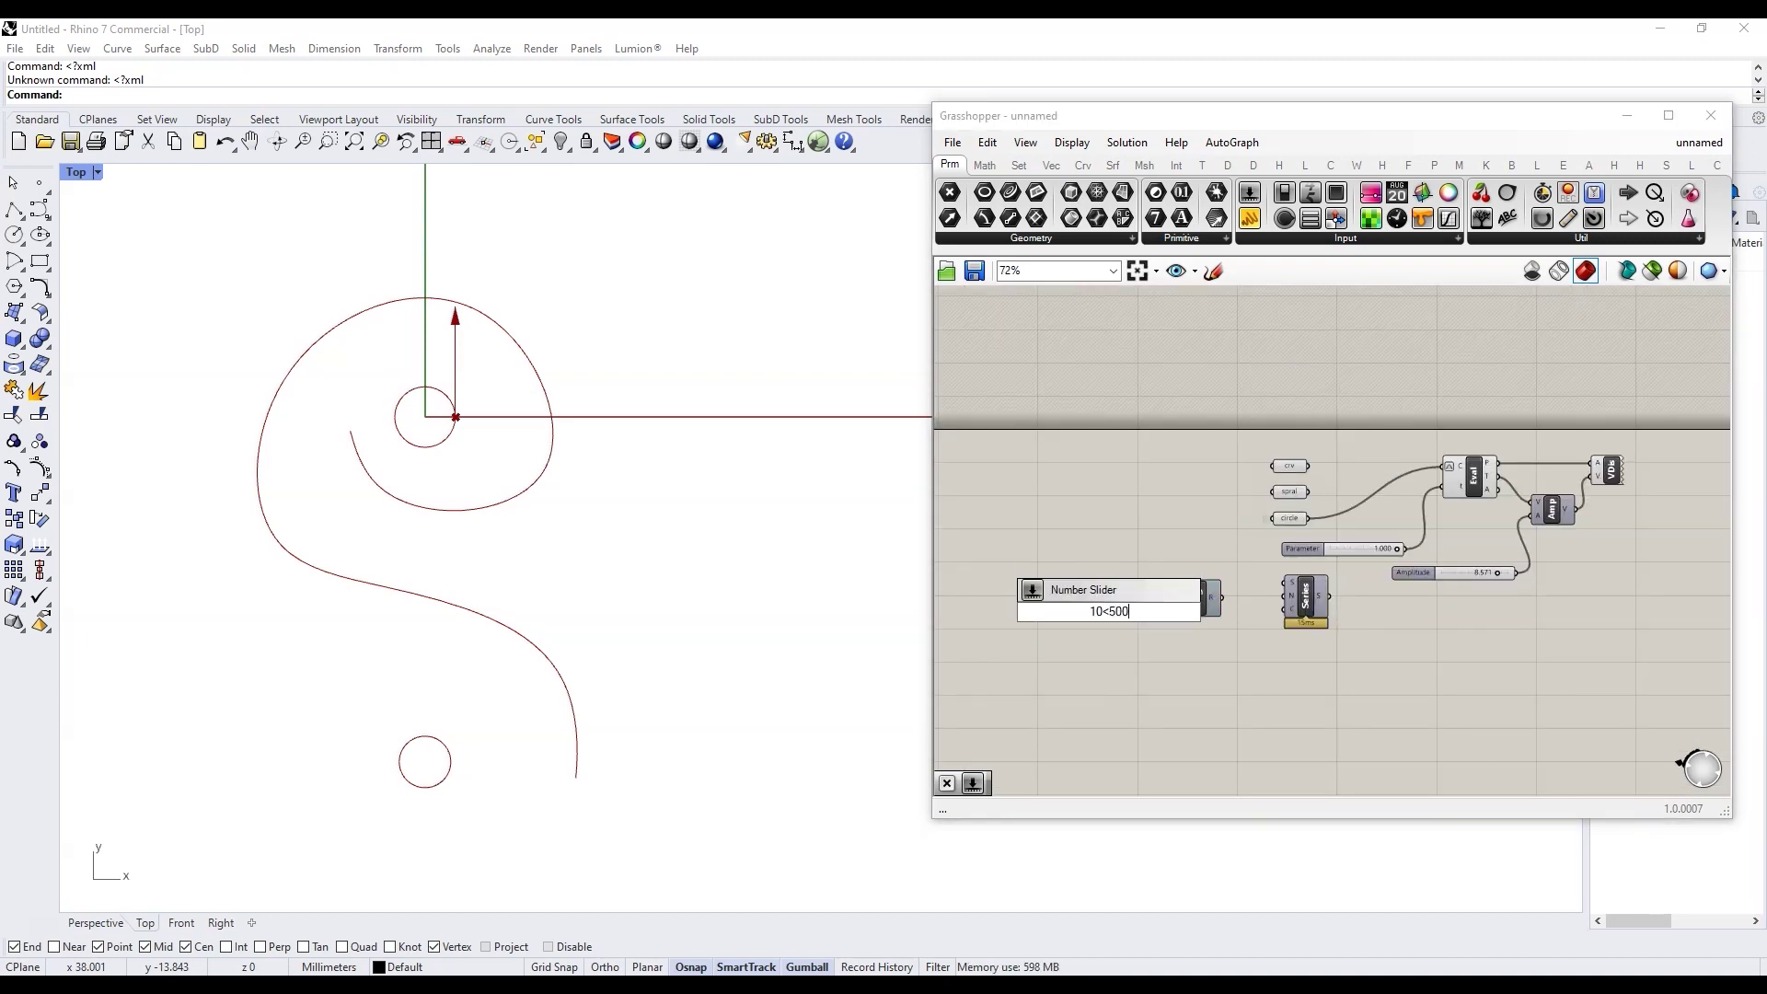
pyautogui.press('Return')
pyautogui.scroll(4, 1183, 580)
pyautogui.click(1257, 630)
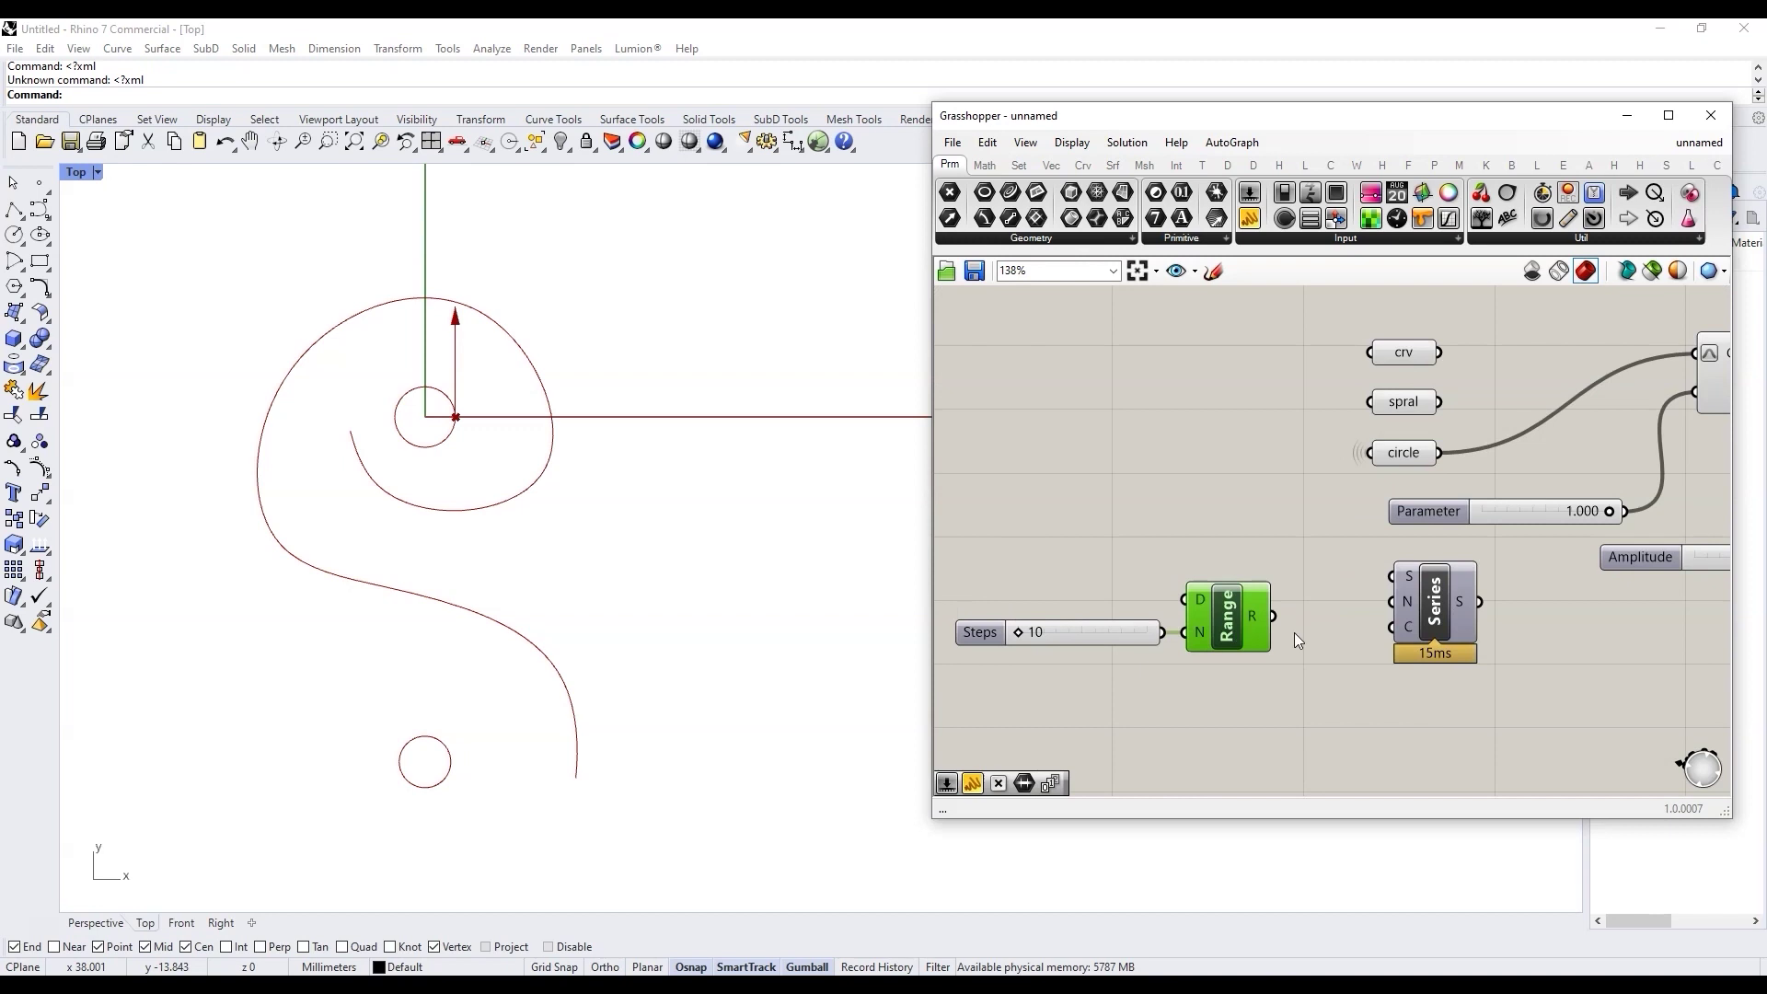
pyautogui.moveTo(1257, 628)
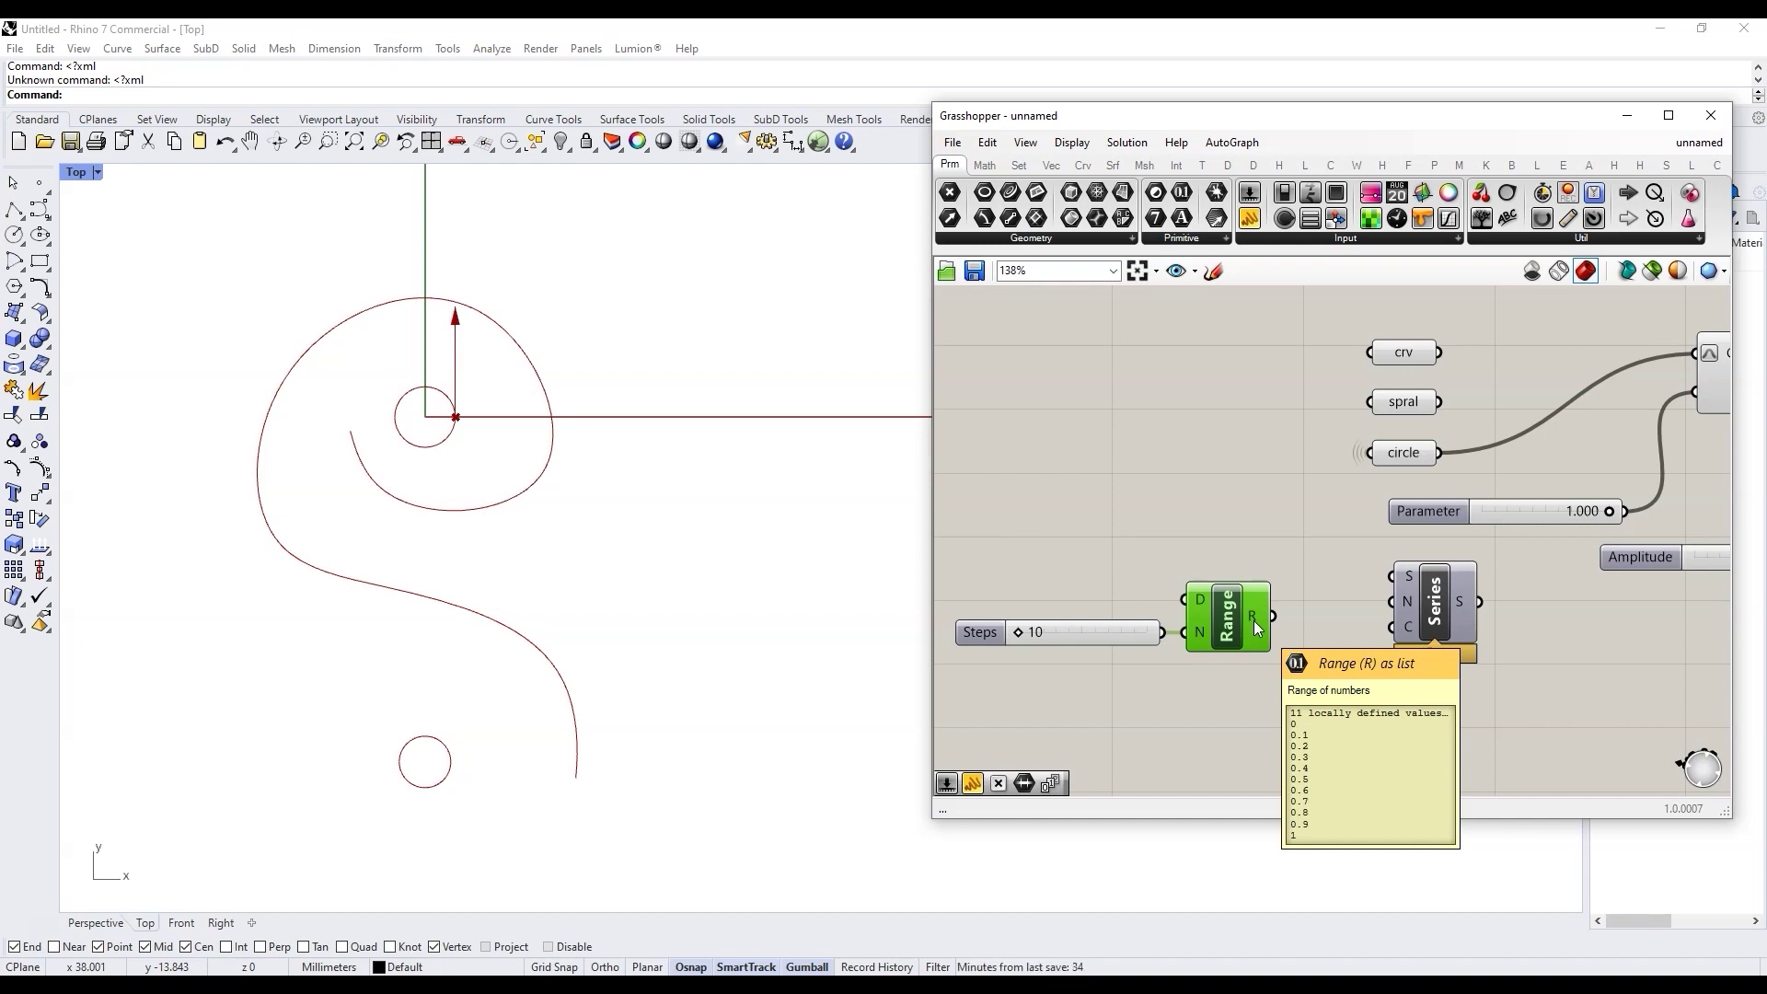
# Delete the Series component and feed the Range output into Evaluate Curve's t input in place of the Parameter slider
pyautogui.click(1443, 607)
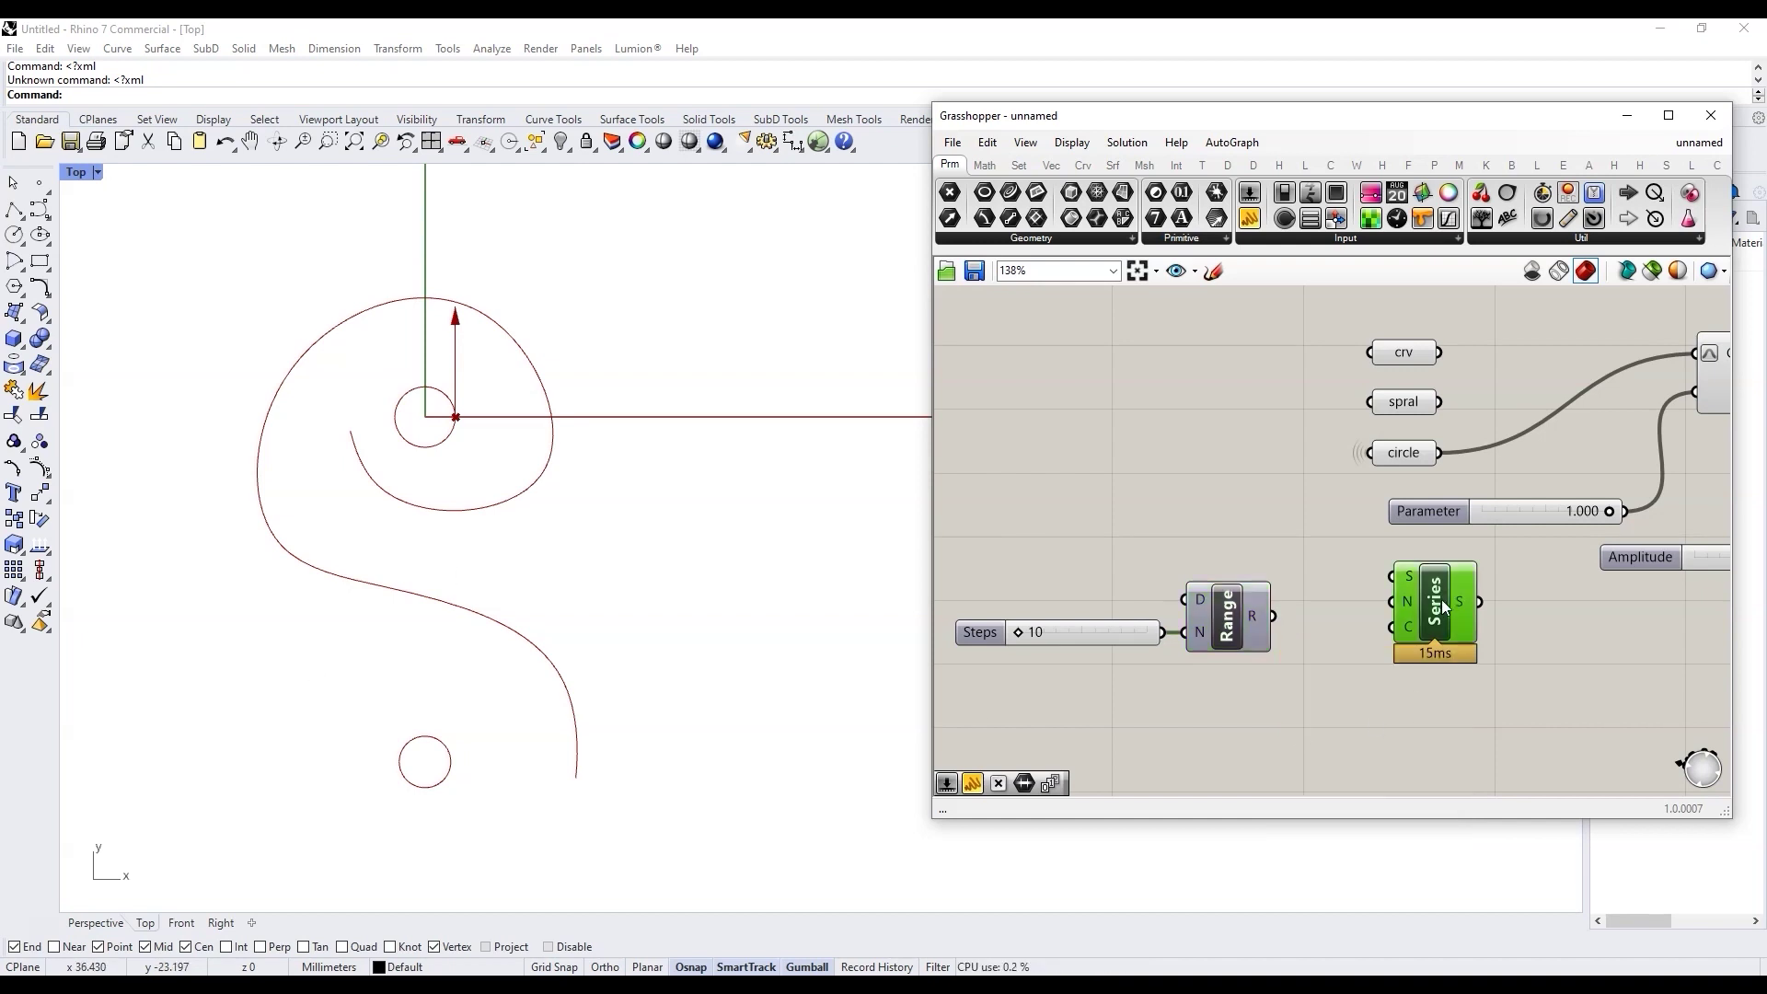
pyautogui.press('Delete')
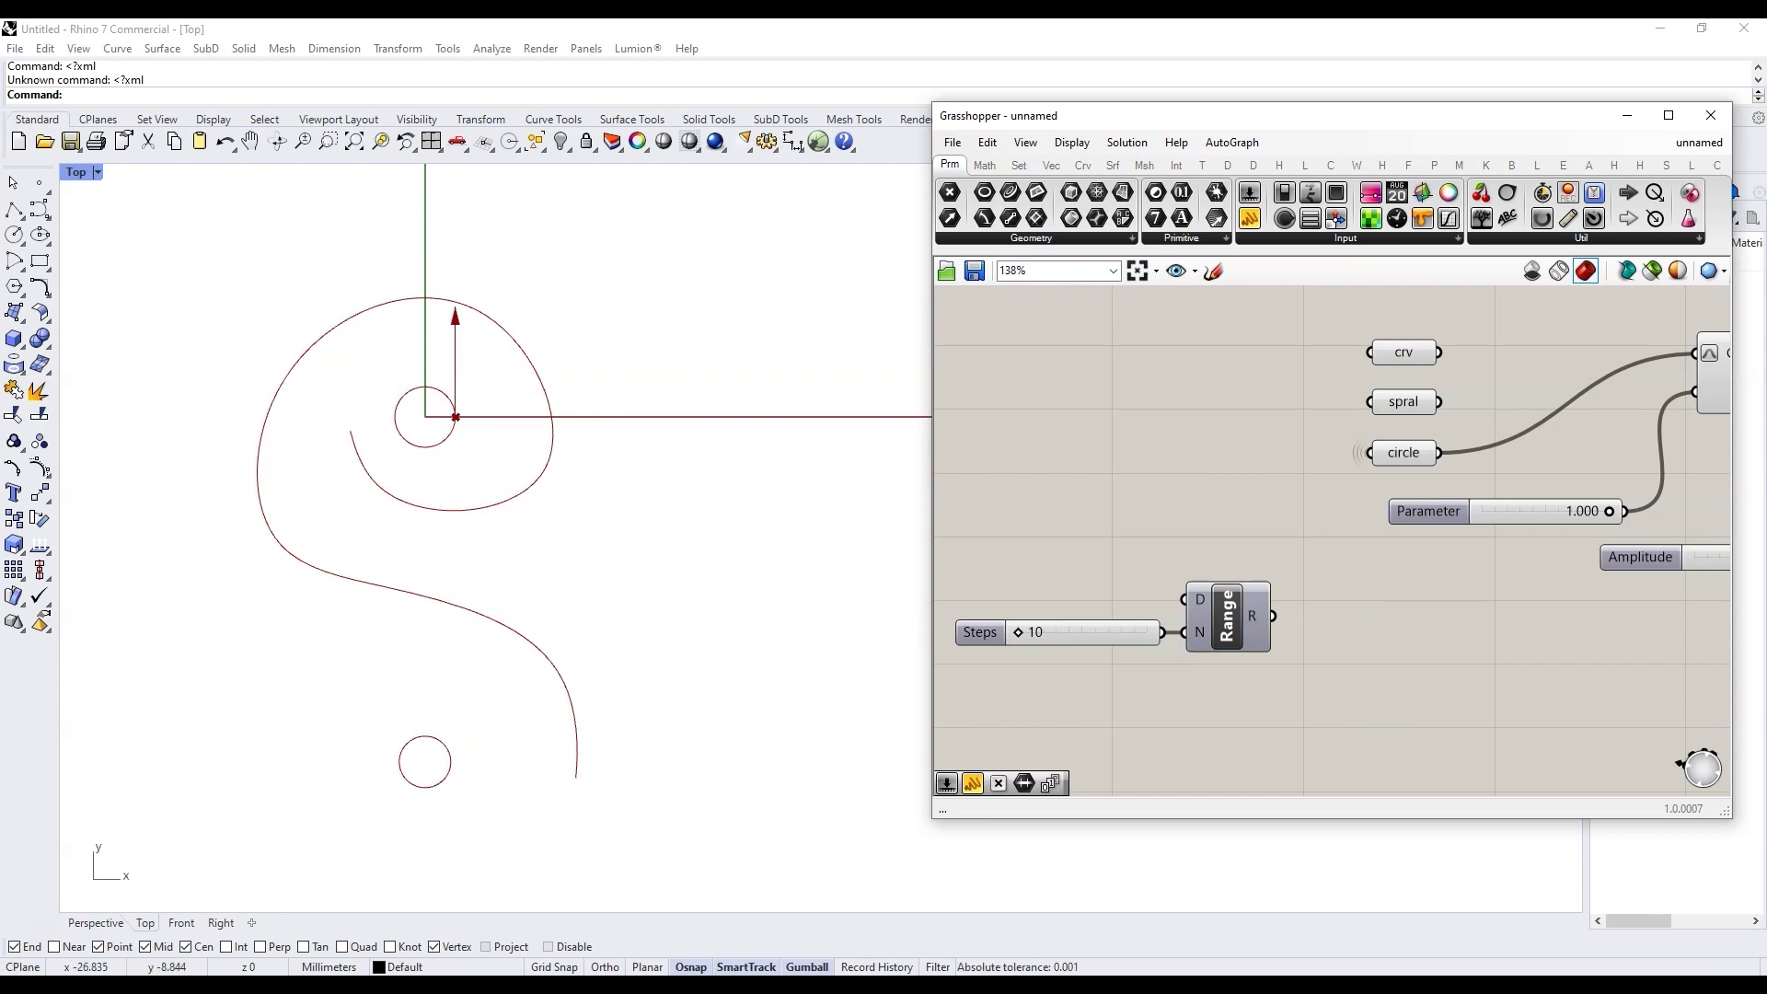
pyautogui.scroll(1, 1246, 625)
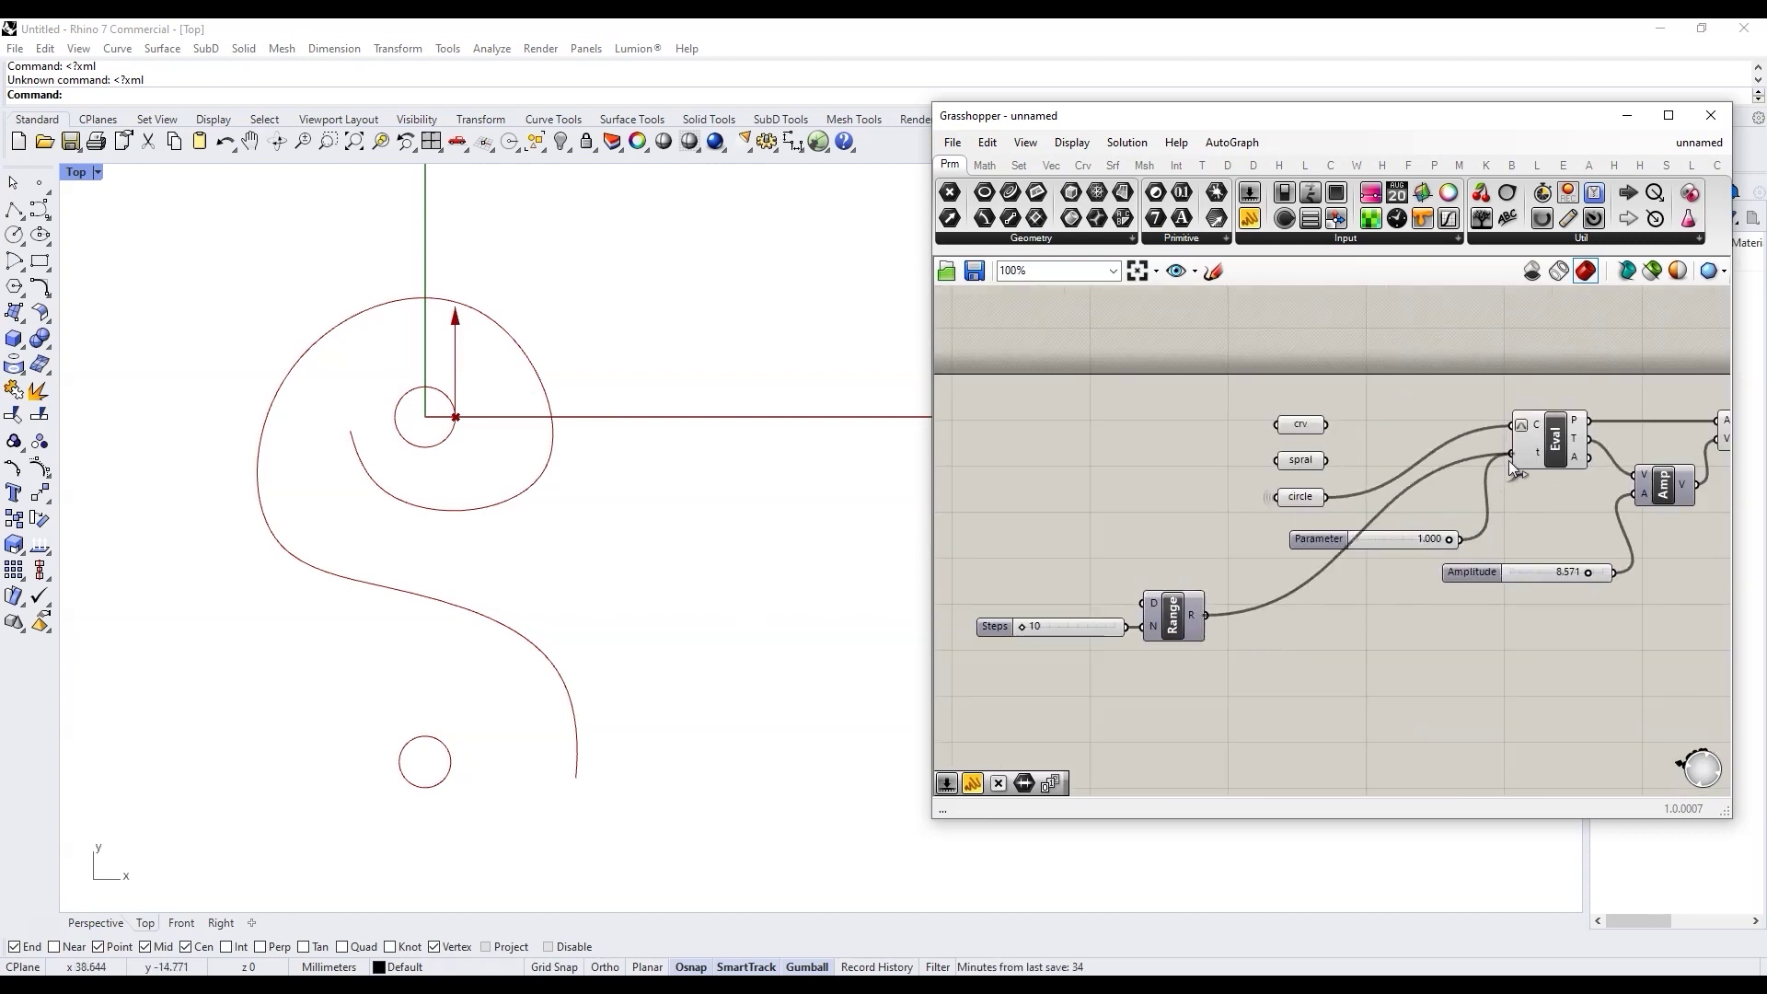
pyautogui.moveTo(1514, 453); pyautogui.dragTo(1203, 615)
# Set the Range's Steps slider to 43
pyautogui.scroll(1, 1018, 639)
pyautogui.moveTo(1022, 621); pyautogui.dragTo(1032, 620)
pyautogui.scroll(8, 431, 414)
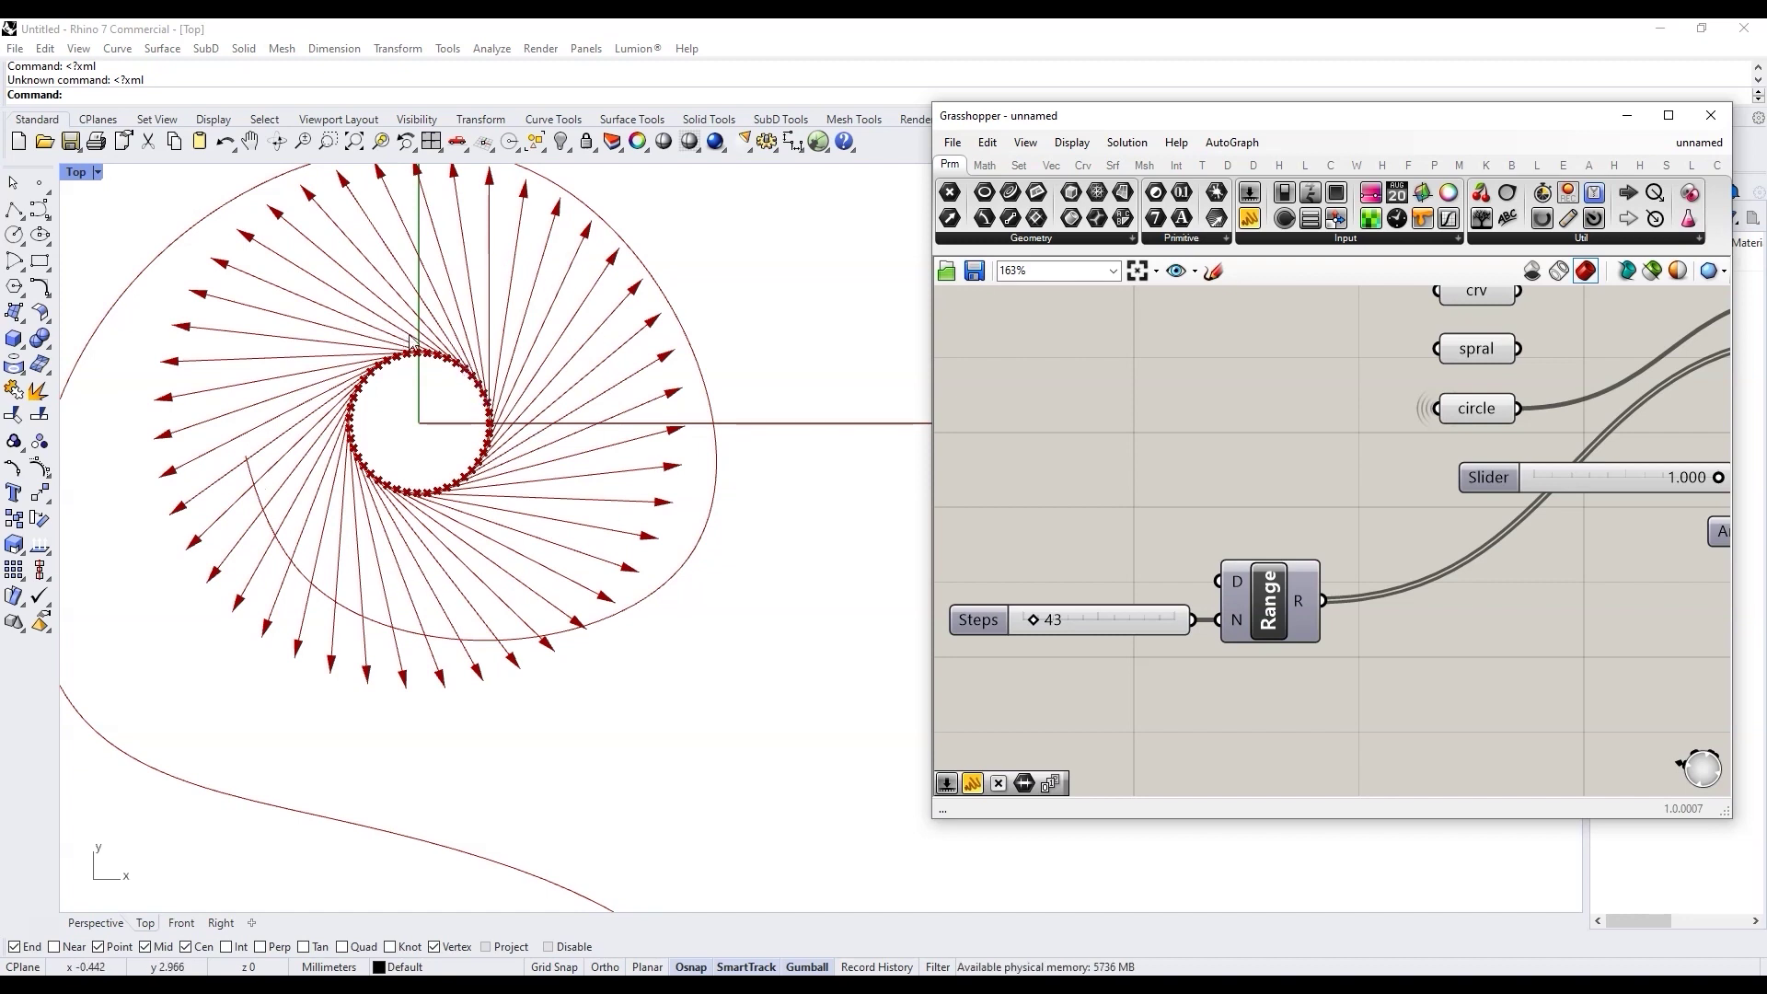
# Add a List Item component beside the Vector Display and insert an extra +1 output on it
pyautogui.scroll(-4, 1158, 541)
pyautogui.scroll(4, 1408, 504)
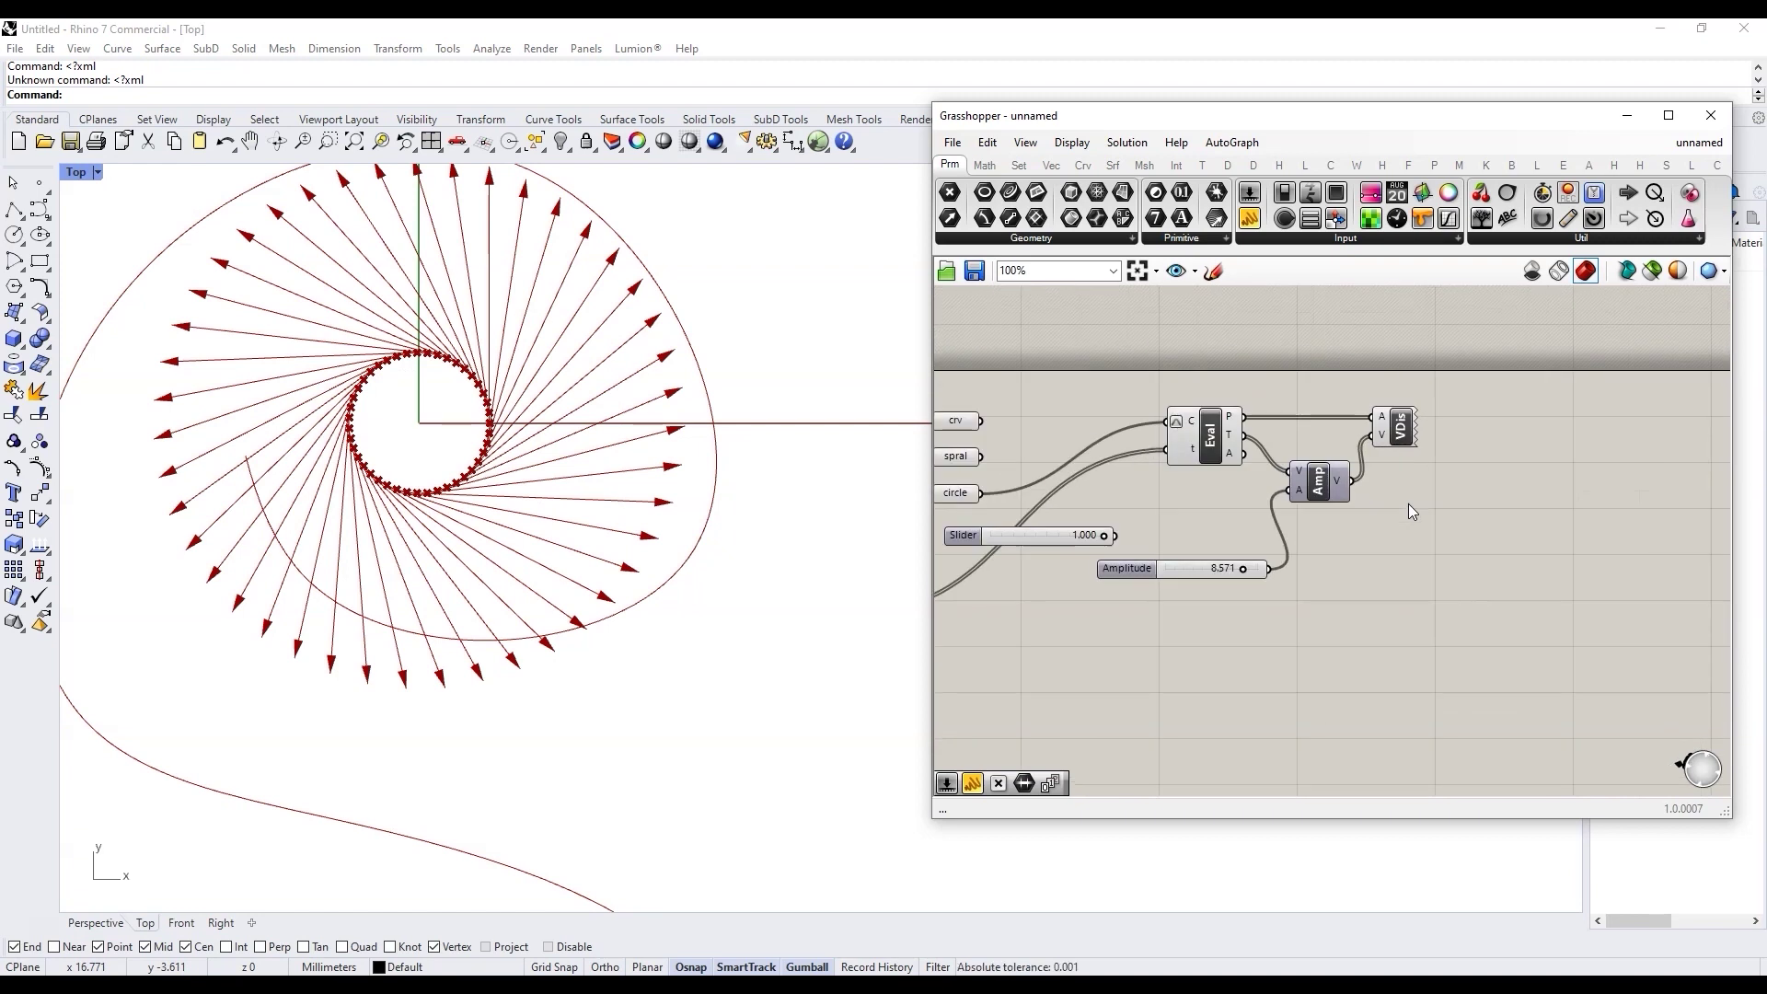
pyautogui.doubleClick(1461, 492)
pyautogui.write('lis')
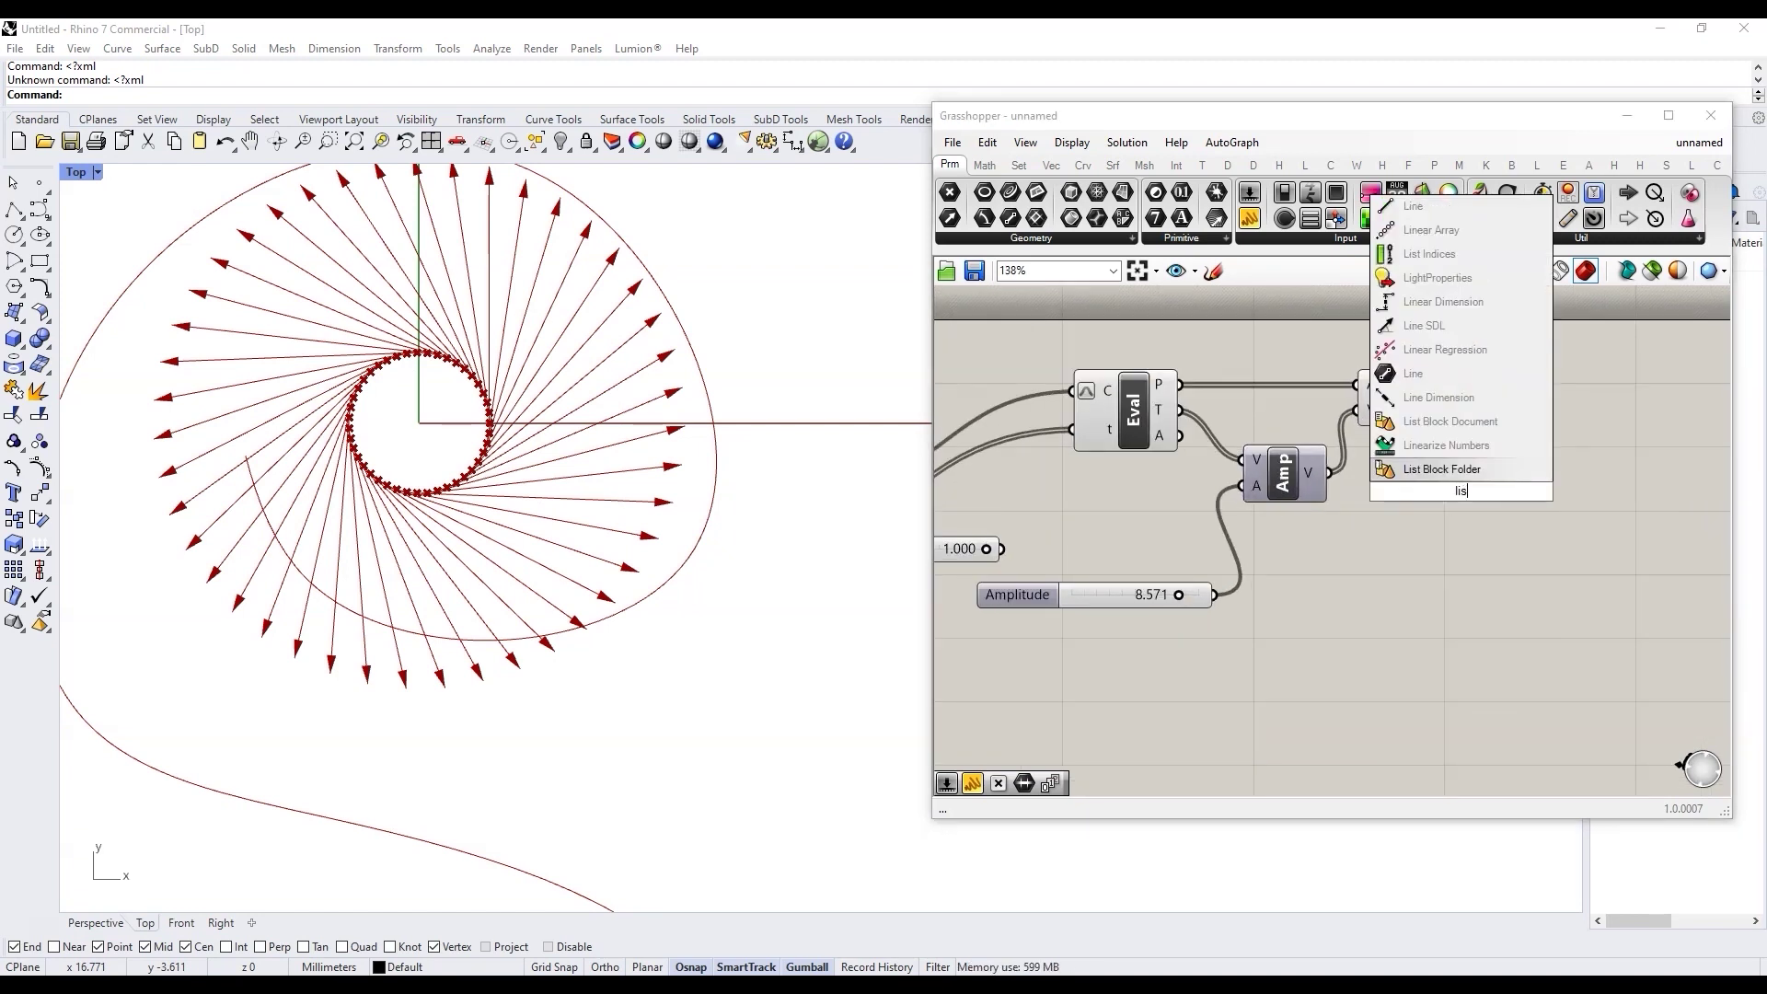
pyautogui.write('t item')
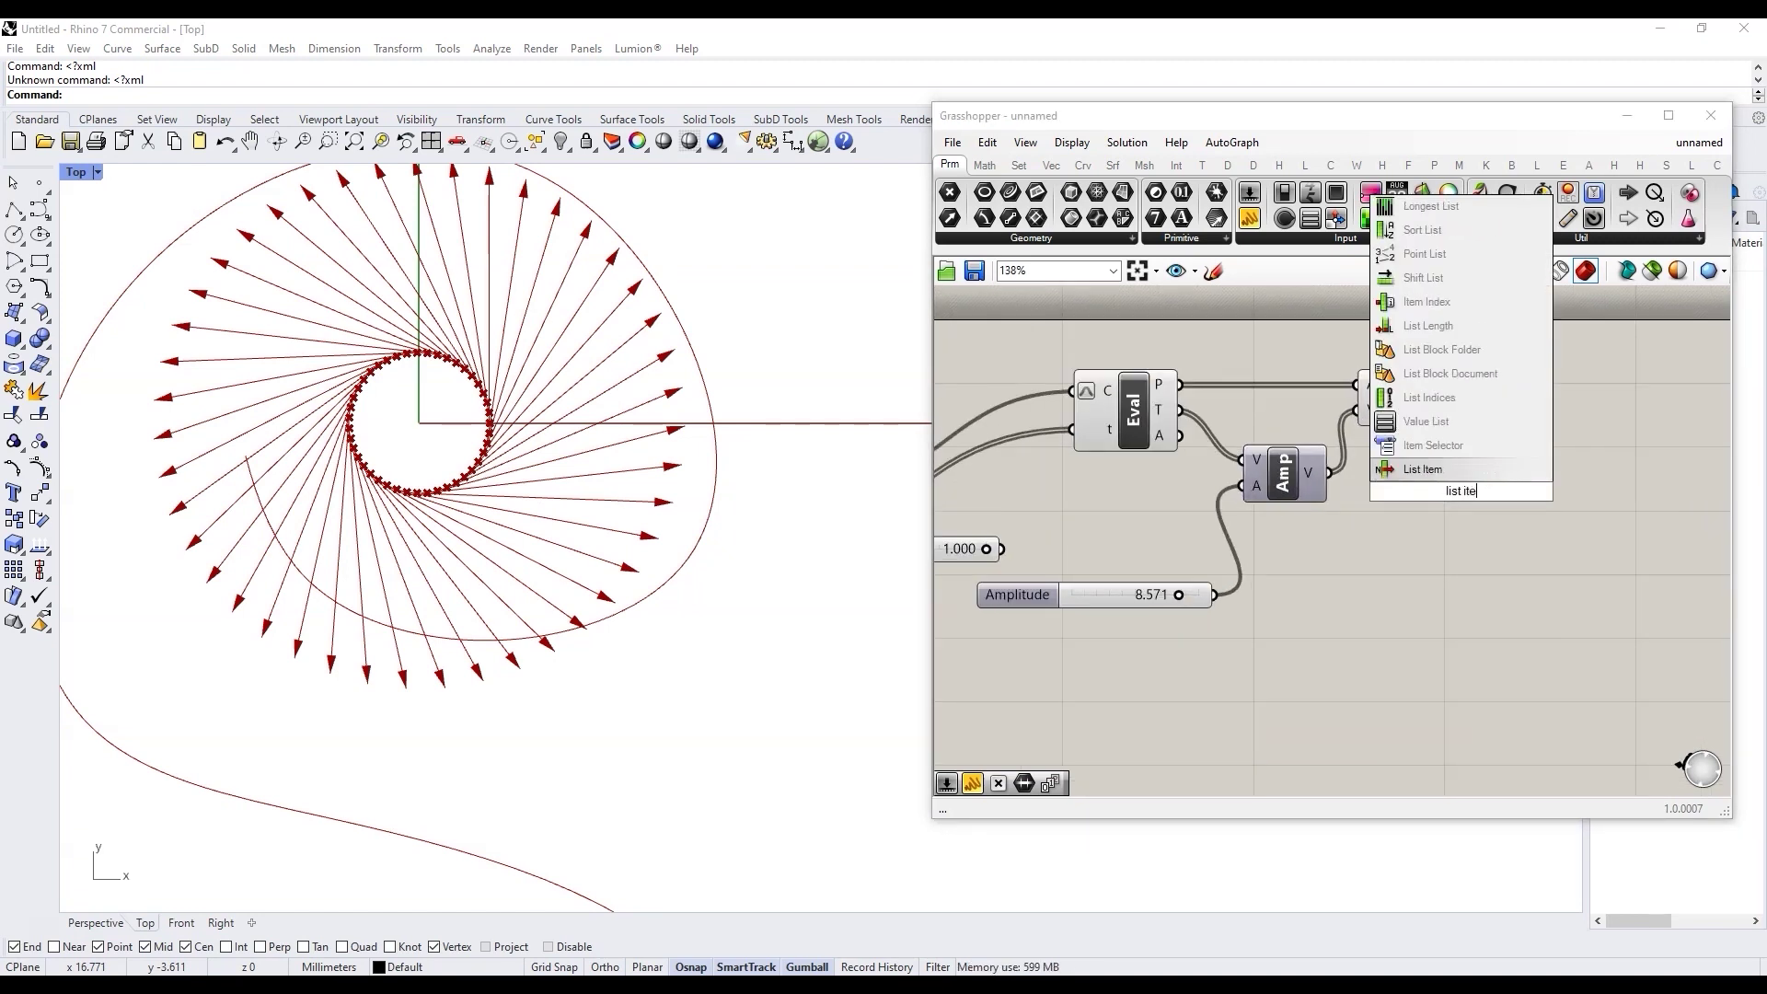
pyautogui.click(1472, 471)
pyautogui.scroll(8, 1473, 563)
pyautogui.click(1472, 560)
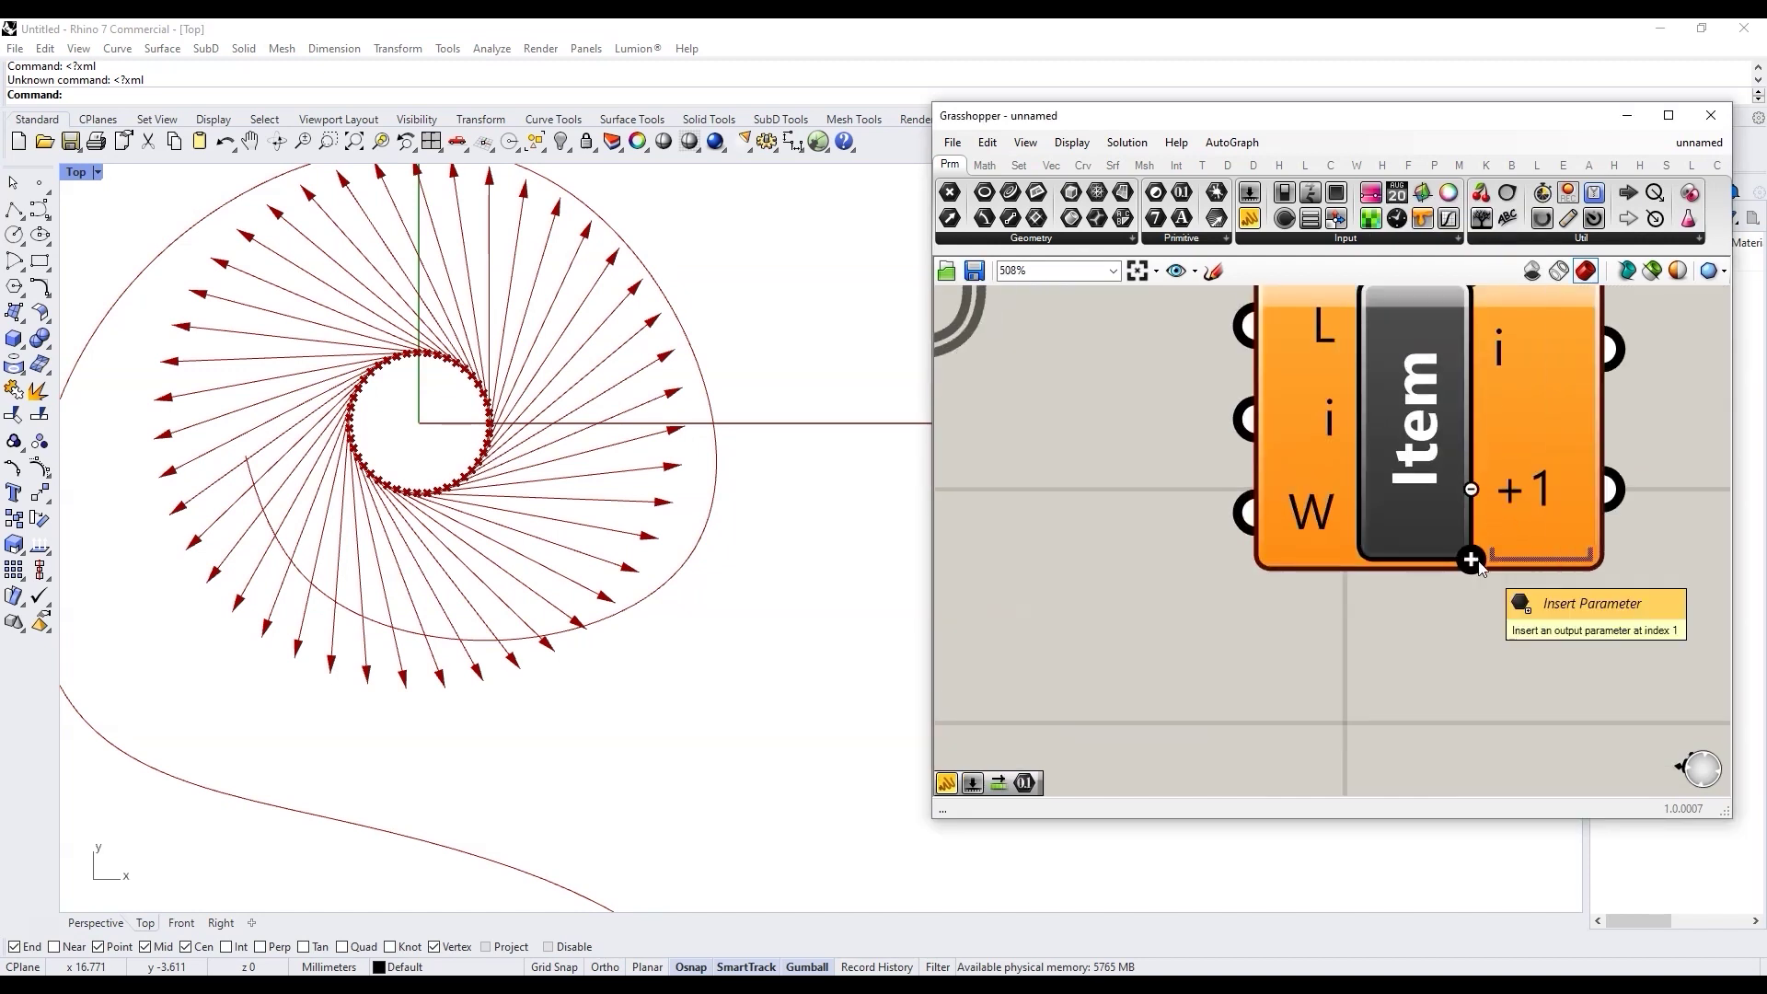
# Position the List Item beyond the Amplitude component and connect the amplified vectors to its L input
pyautogui.click(1388, 429)
pyautogui.scroll(-7, 1388, 429)
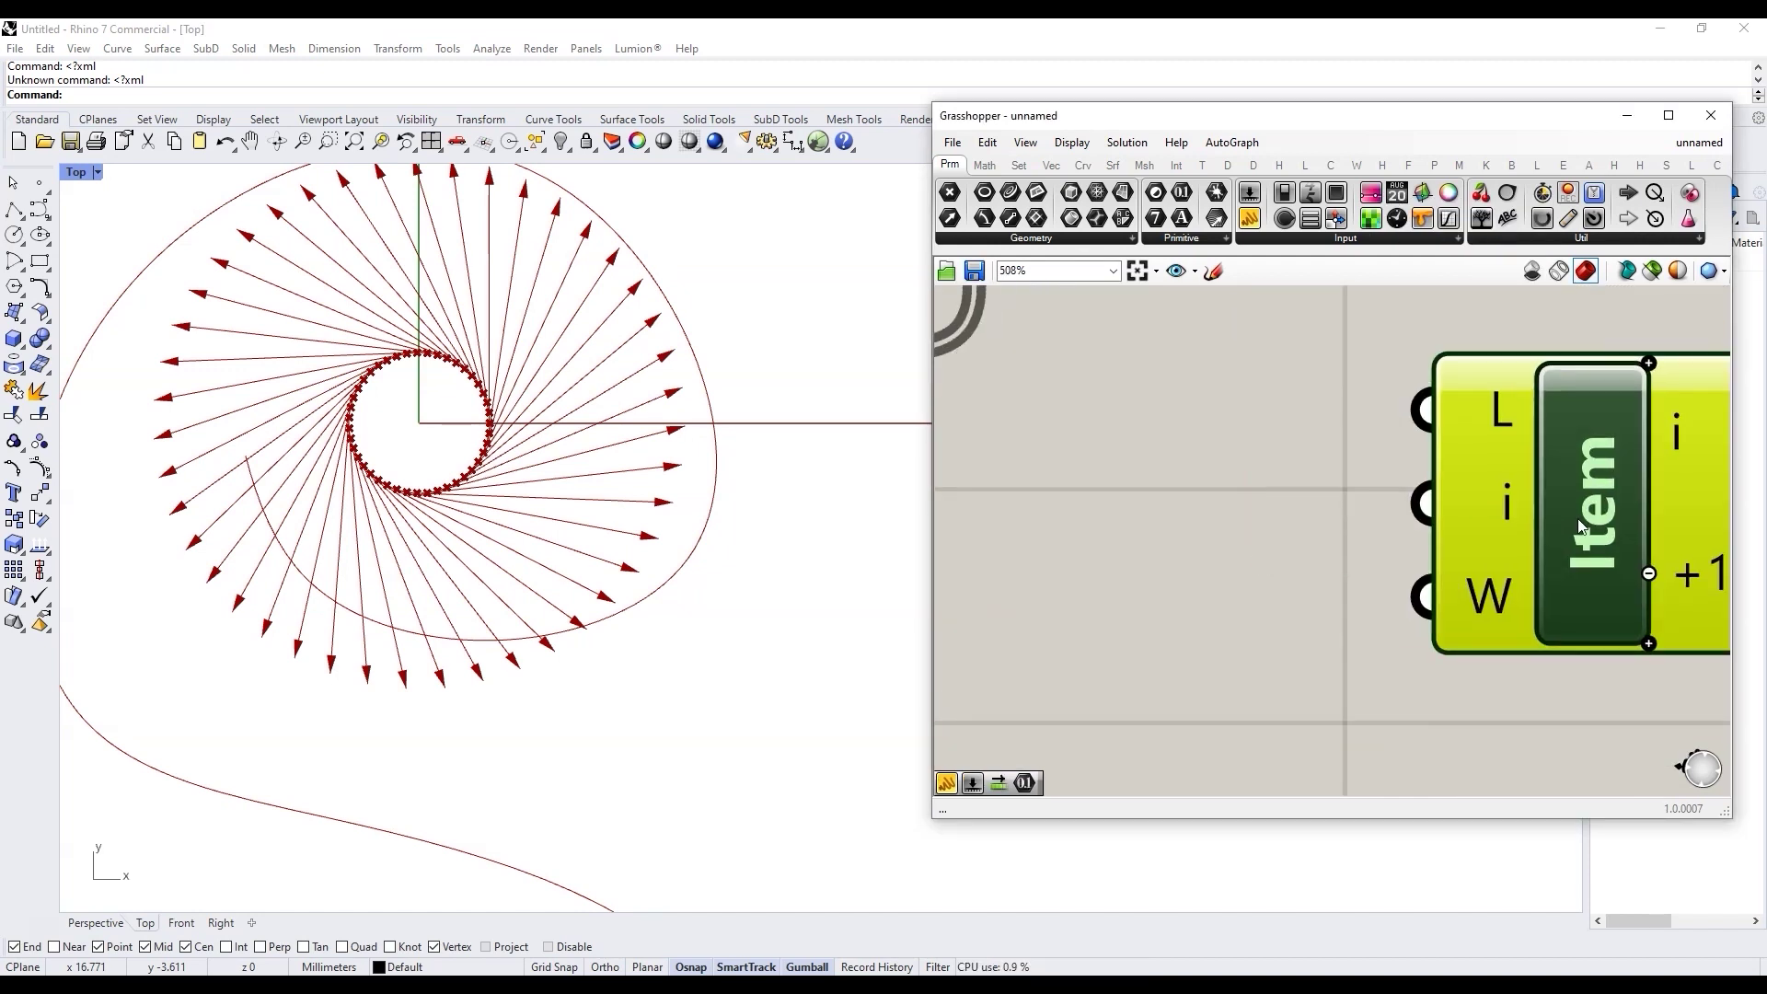
pyautogui.scroll(3, 1454, 509)
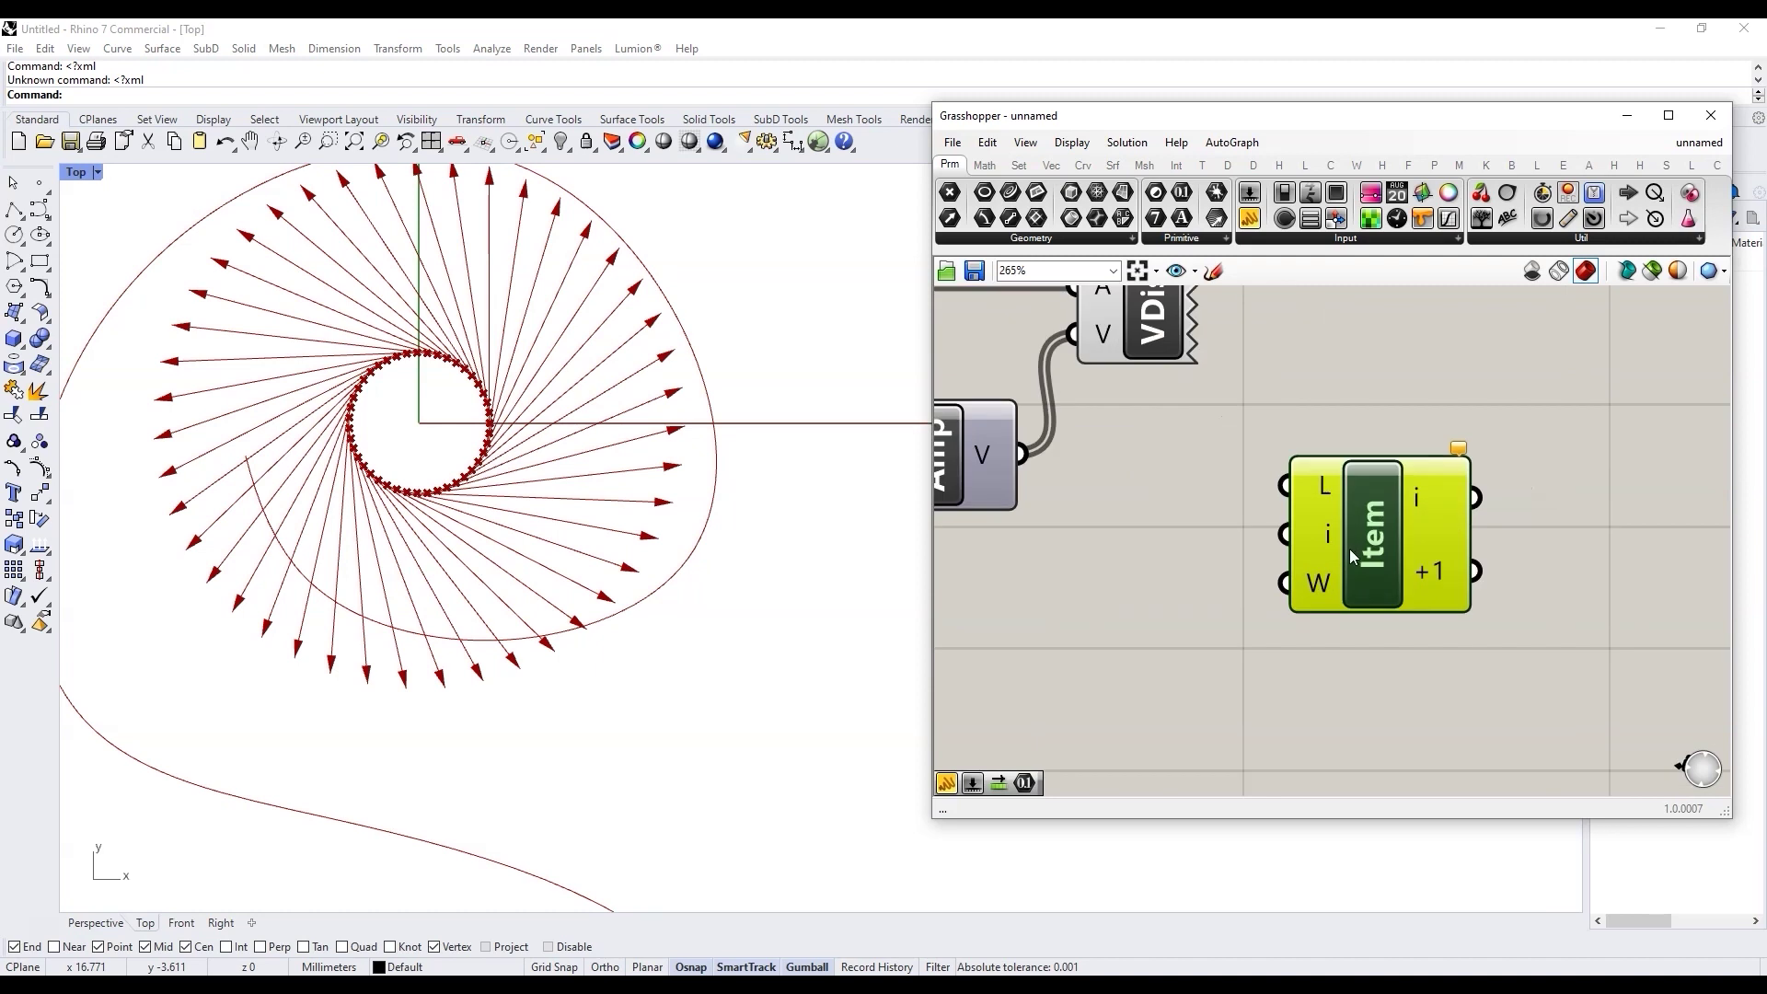
pyautogui.moveTo(1360, 523); pyautogui.dragTo(1404, 526)
pyautogui.scroll(-3, 1268, 477)
pyautogui.moveTo(1166, 483); pyautogui.dragTo(1406, 511)
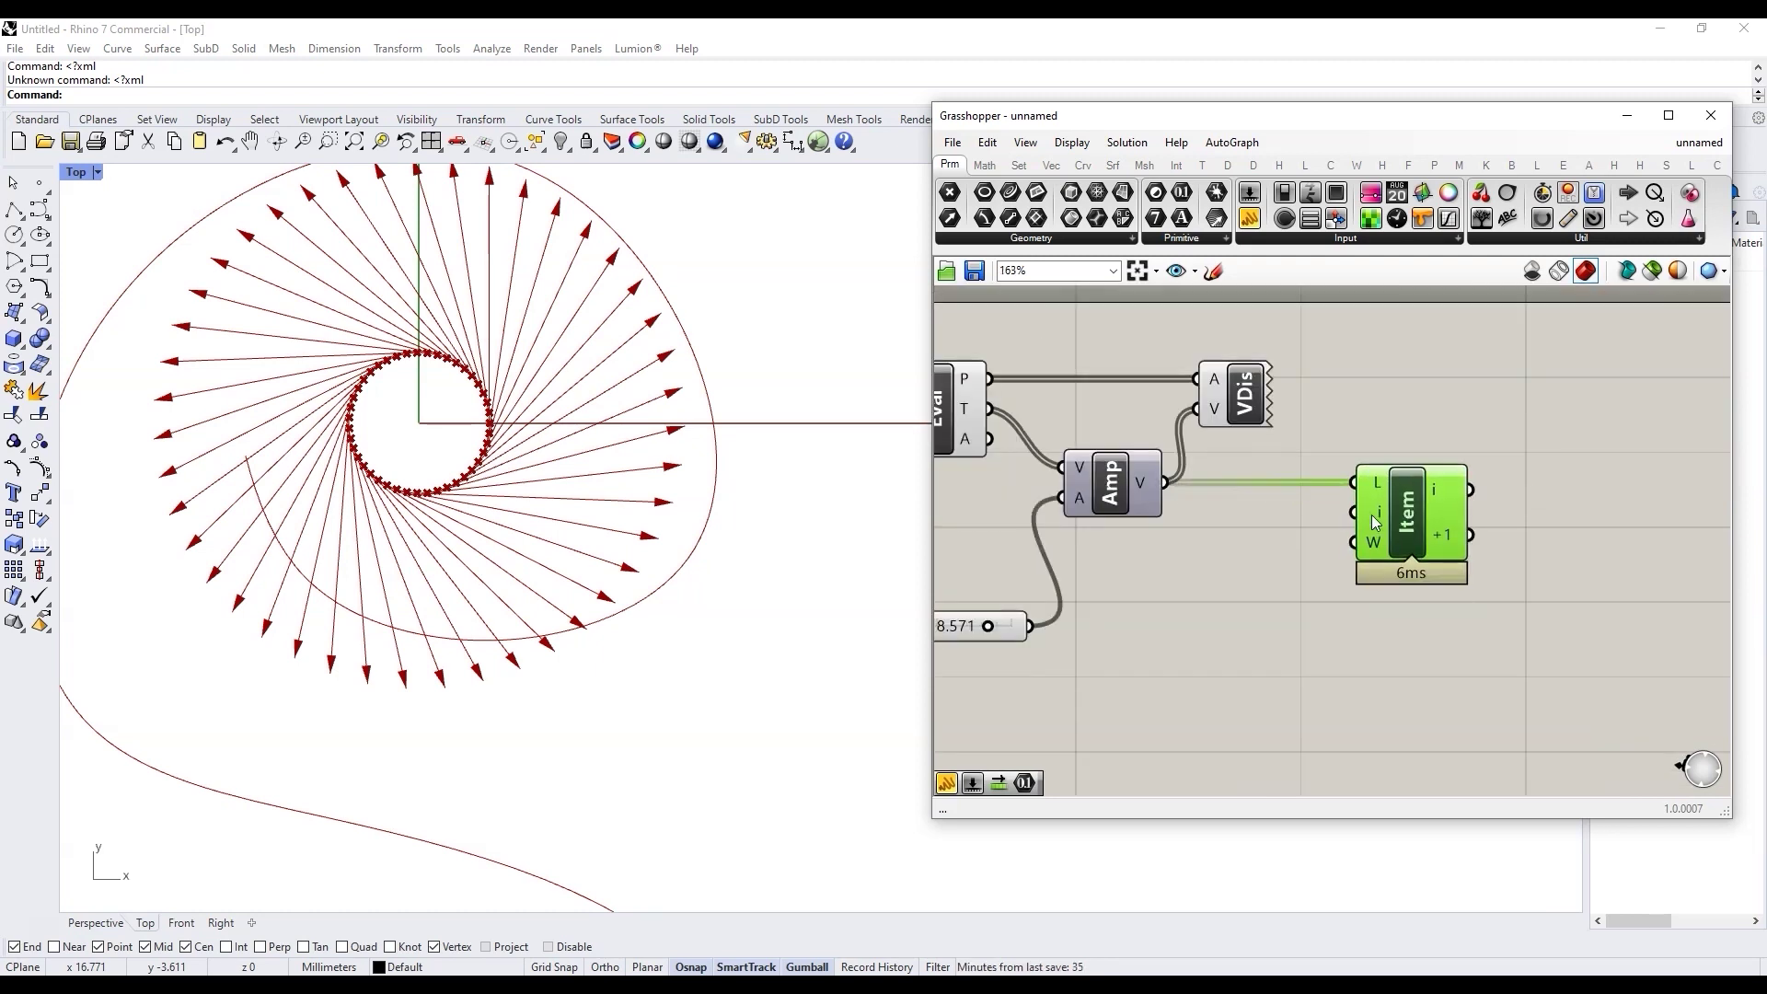
# Create a number slider from 0 to 20 and connect it to the List Item's index input, making room for it
pyautogui.moveTo(1376, 525)
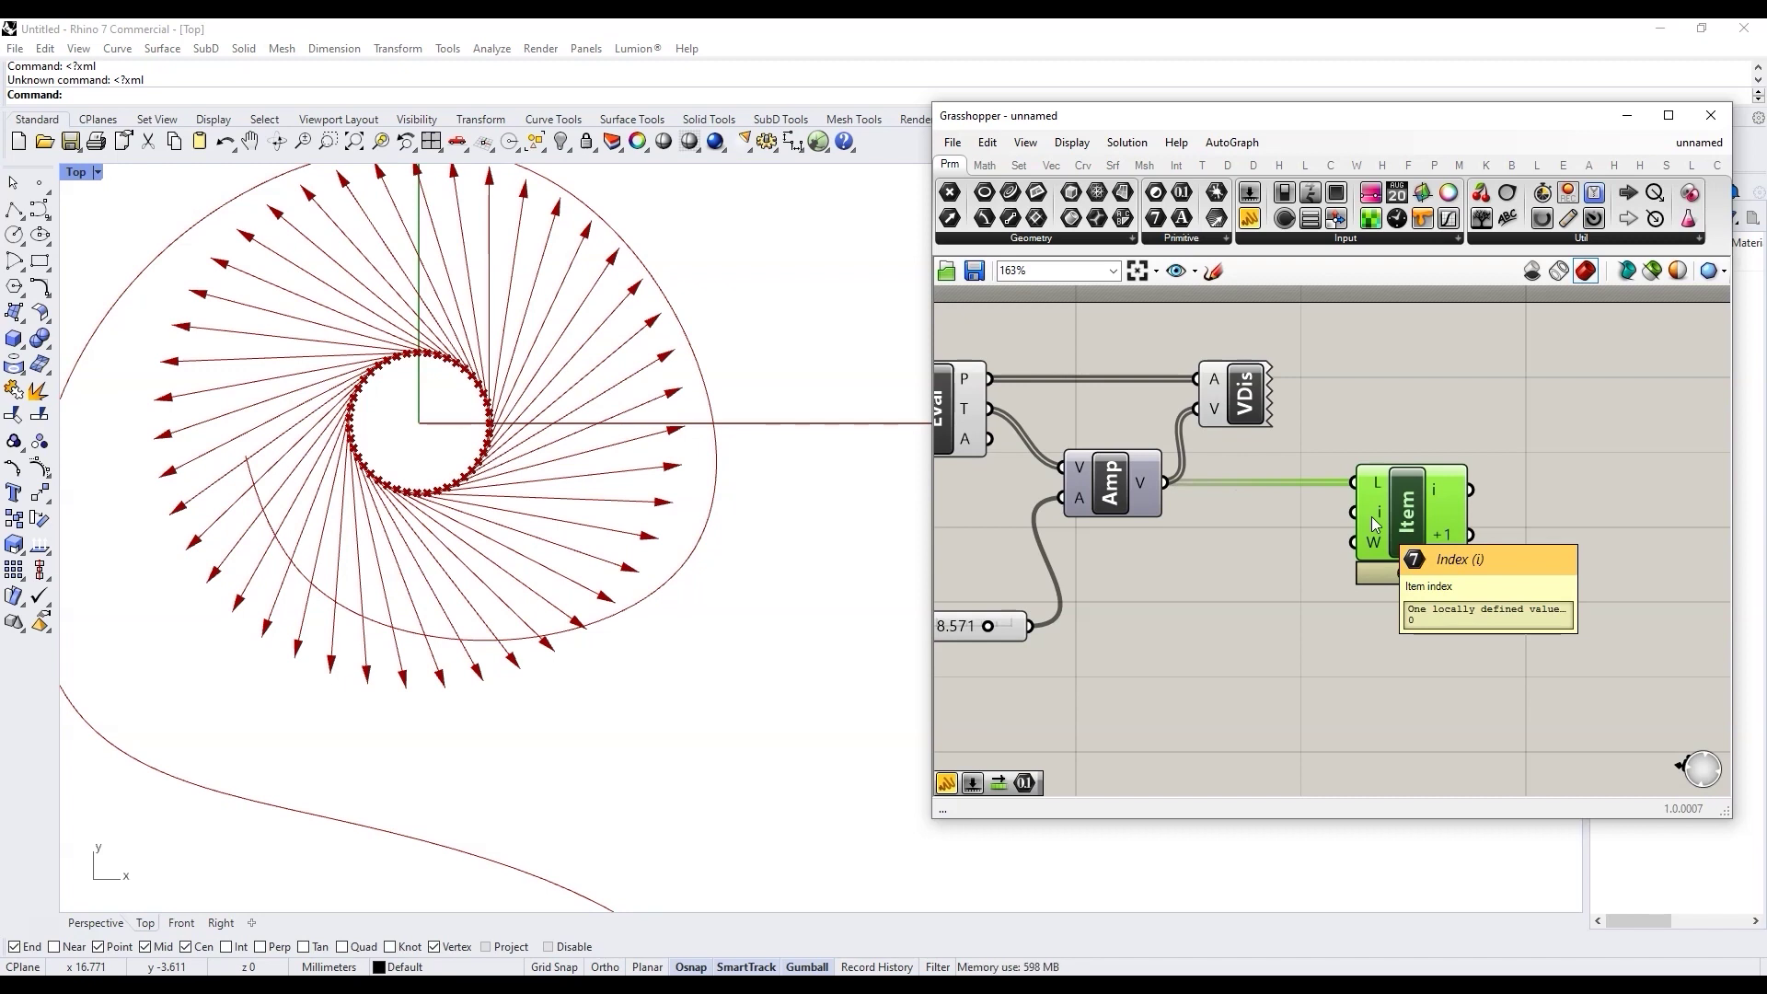
pyautogui.doubleClick(1252, 598)
pyautogui.write('0')
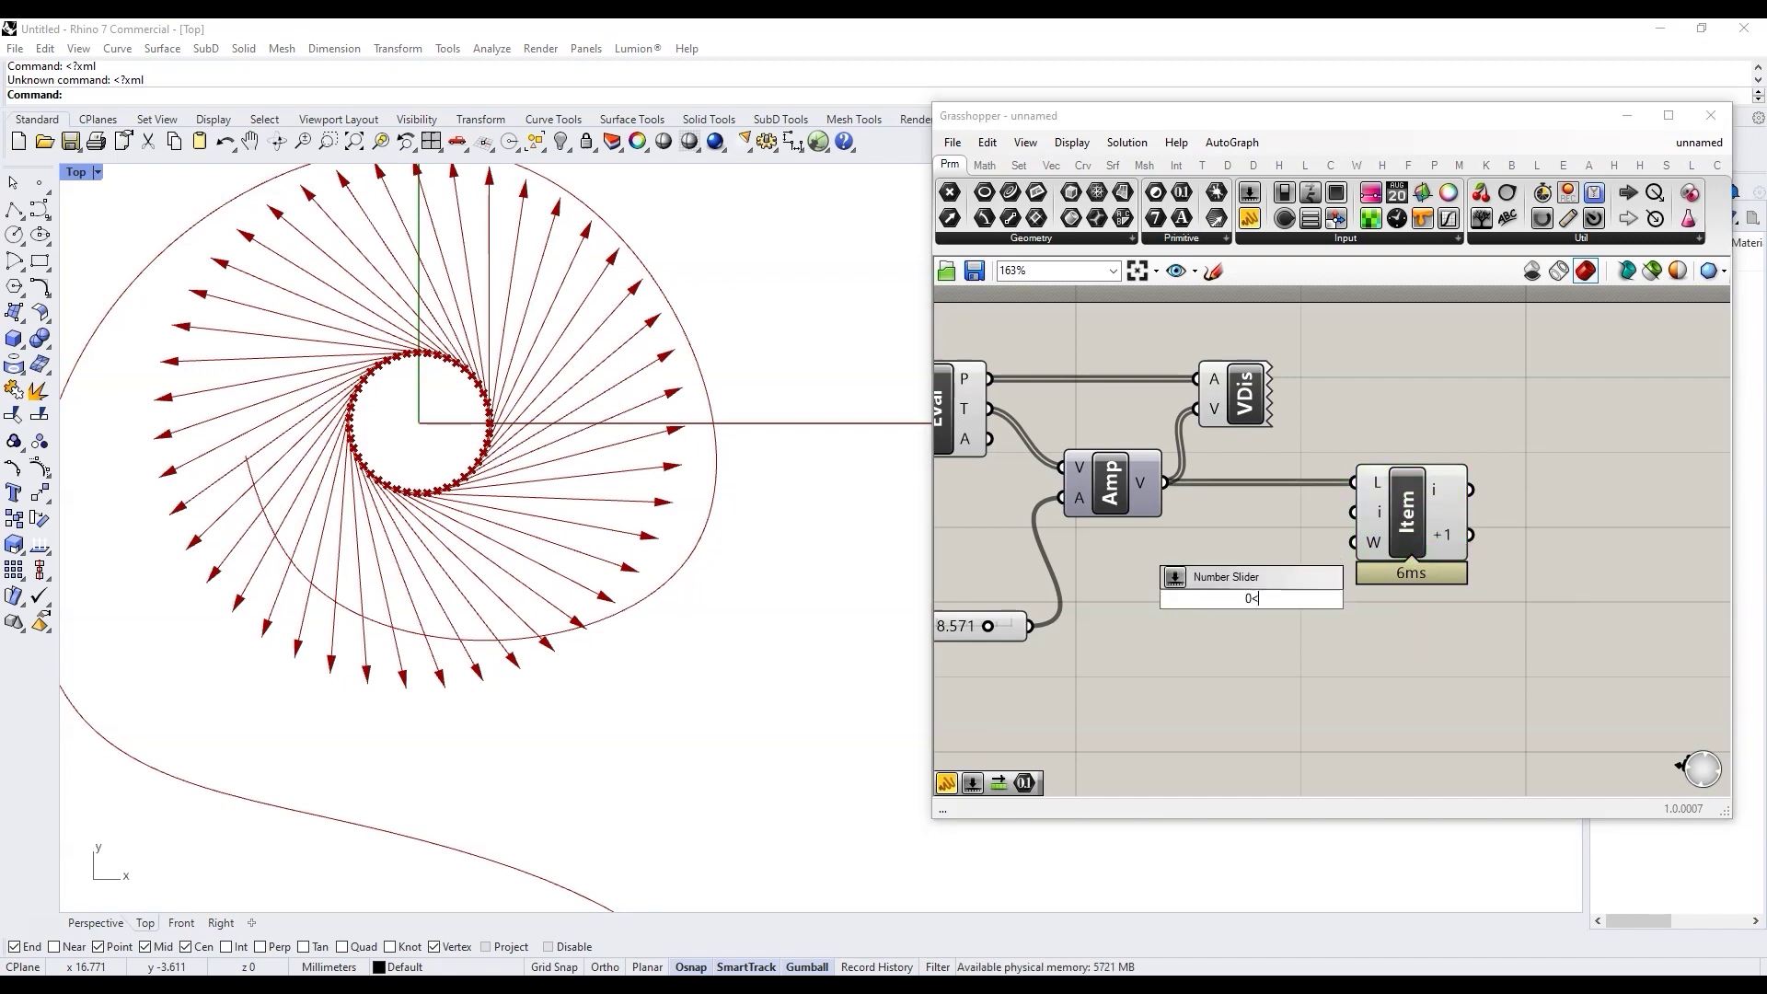
pyautogui.write('<20')
pyautogui.press('Return')
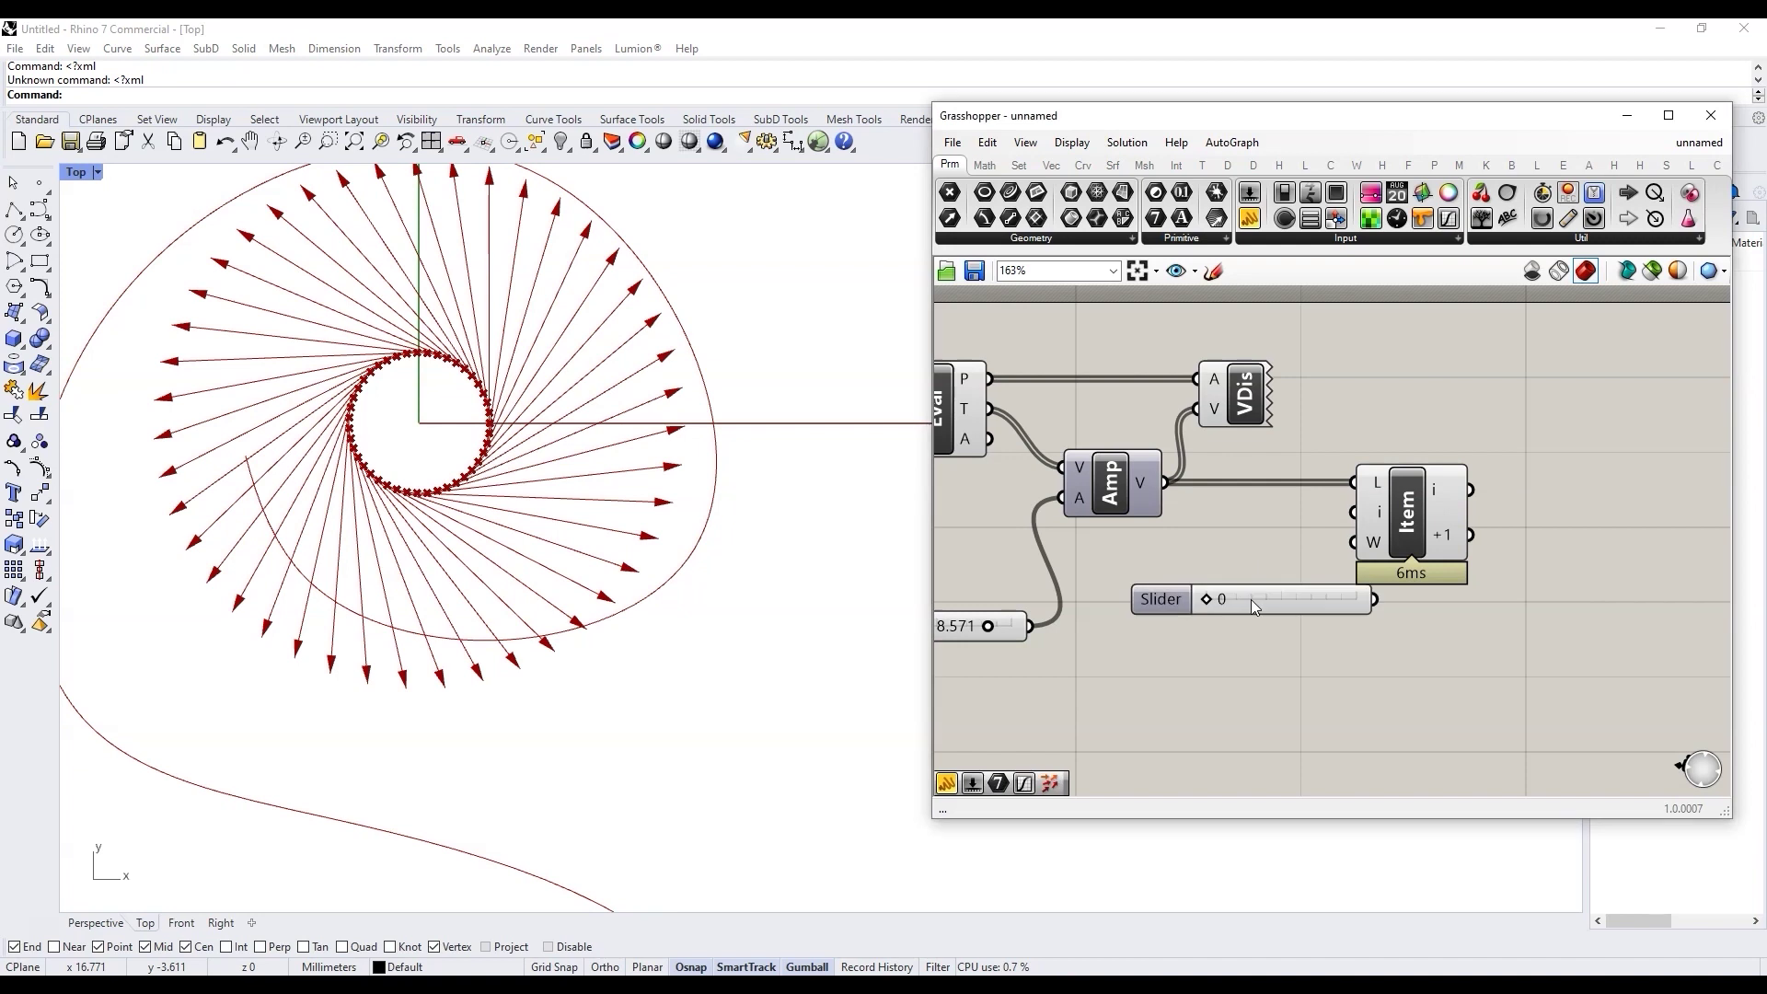
pyautogui.moveTo(1411, 520); pyautogui.dragTo(1519, 518)
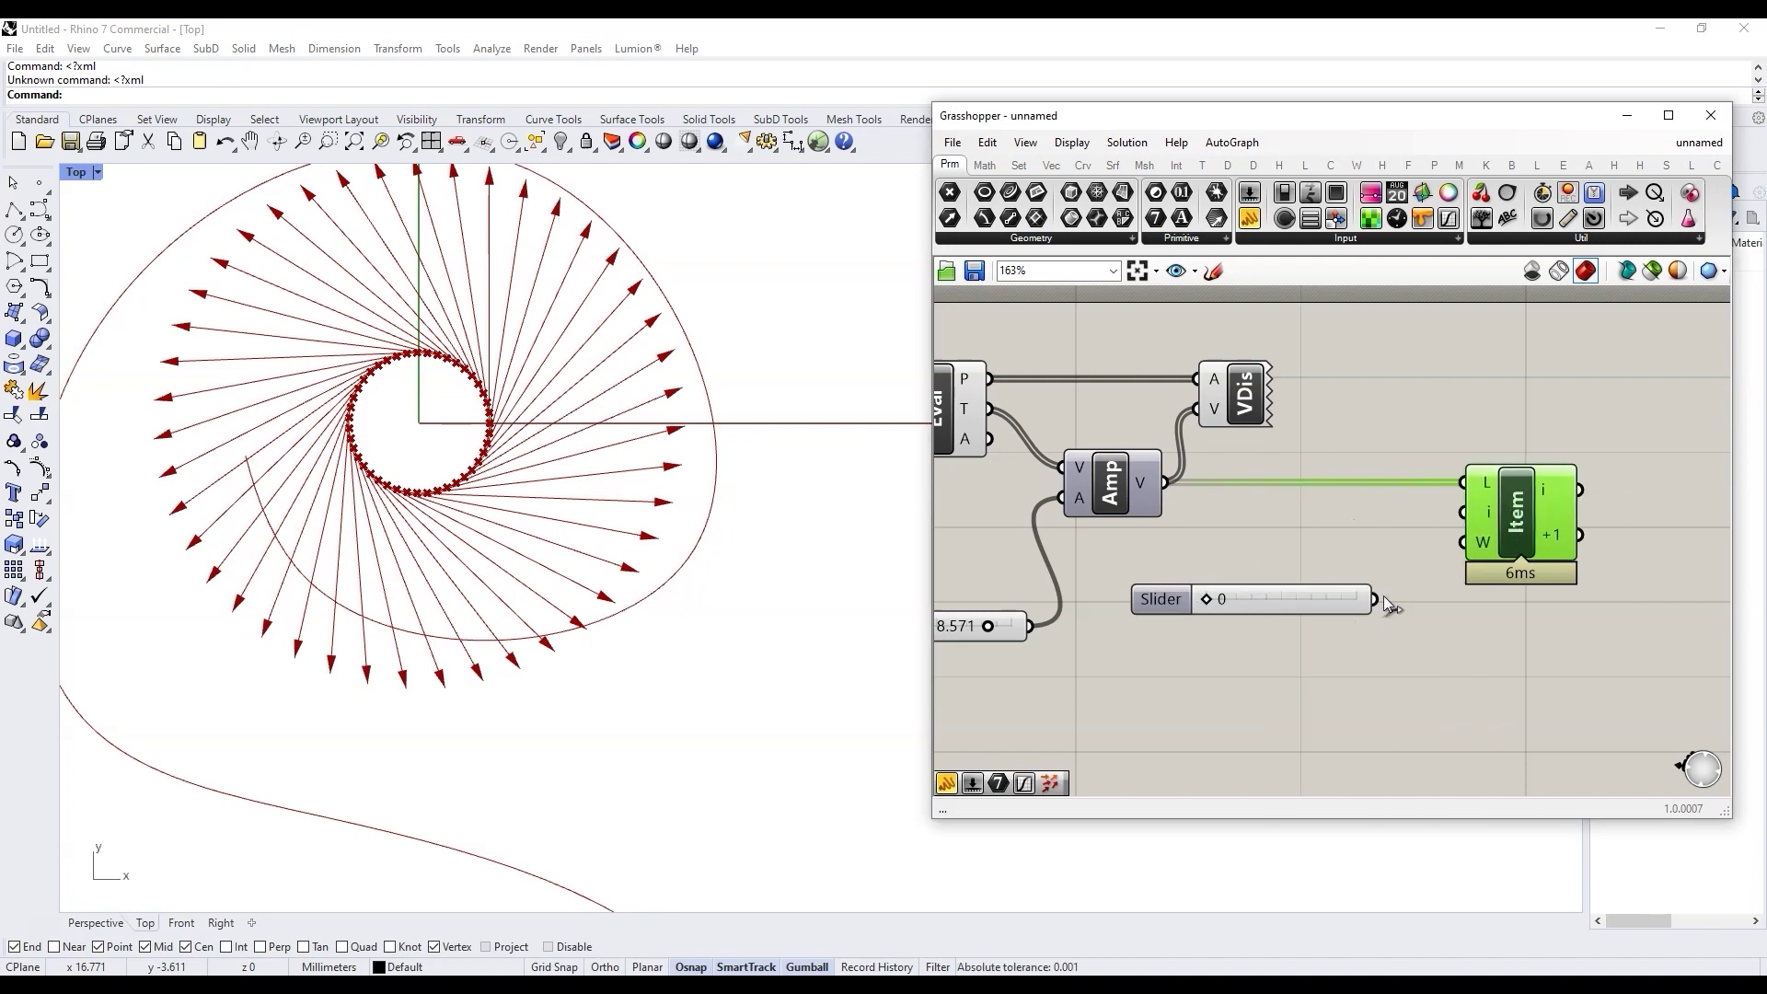
pyautogui.moveTo(1376, 599); pyautogui.dragTo(1464, 511)
# Add a vector Angle component and connect the List Item's i and +1 outputs to its A and B inputs
pyautogui.scroll(3, 488, 410)
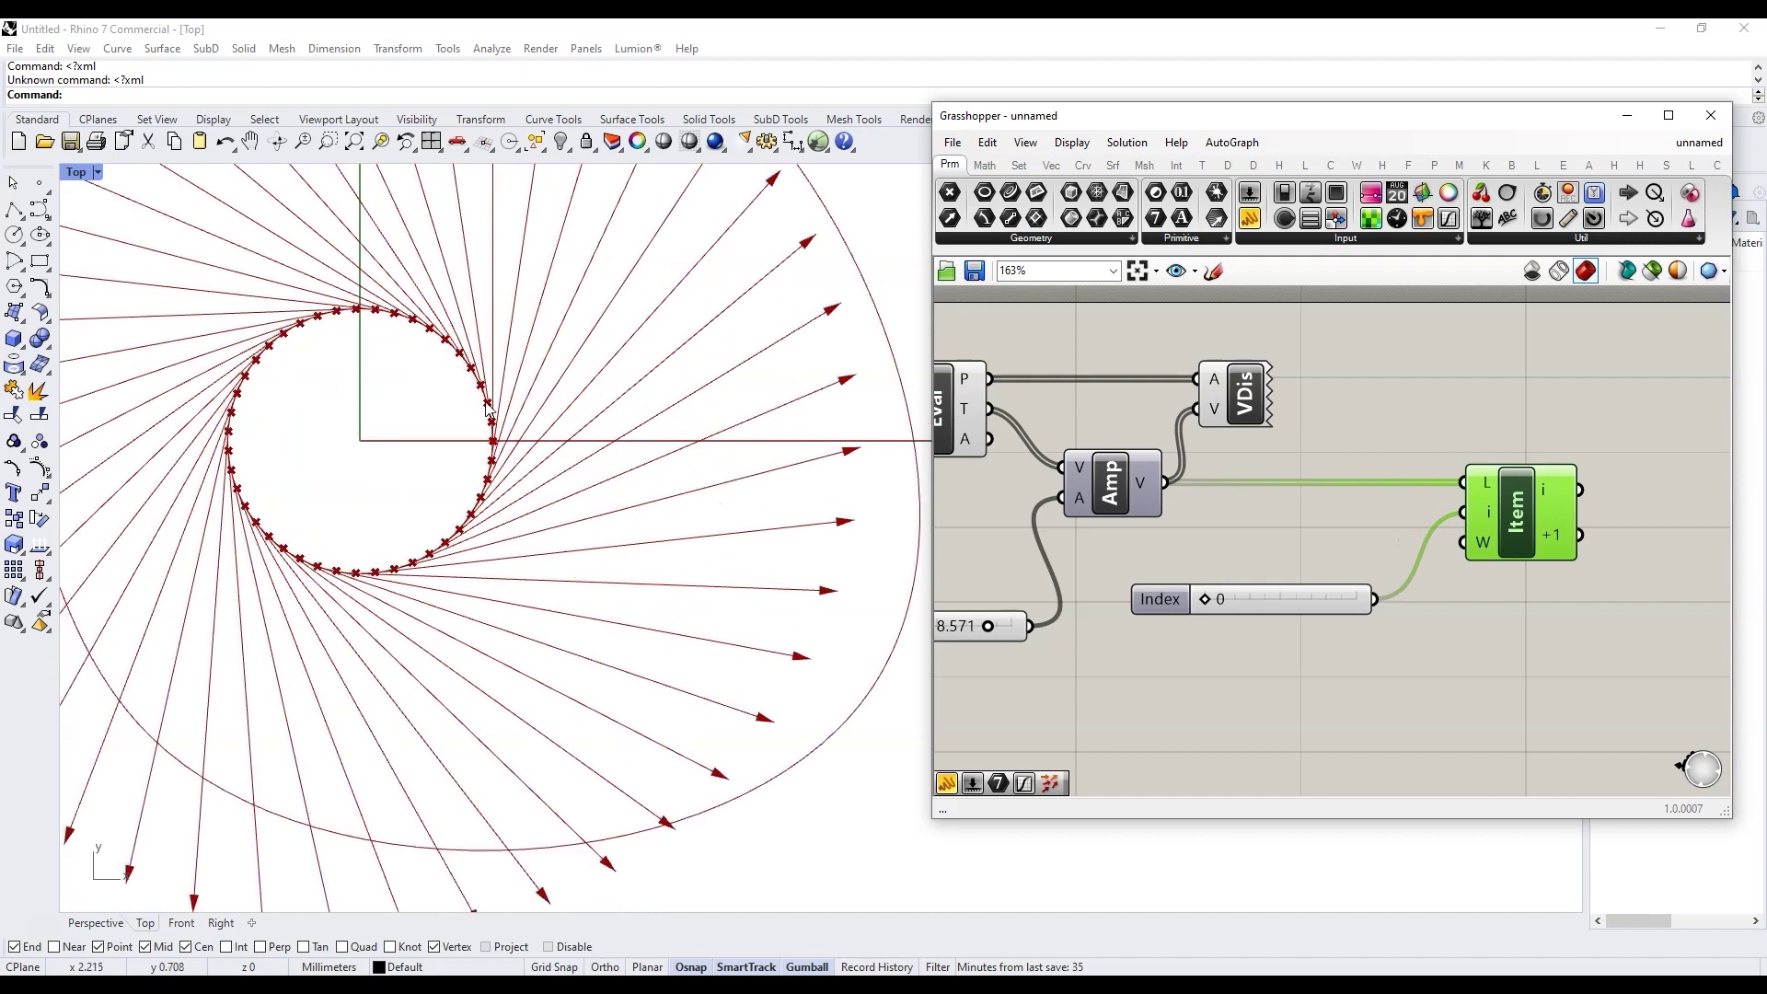
pyautogui.scroll(2, 487, 410)
pyautogui.scroll(3, 495, 454)
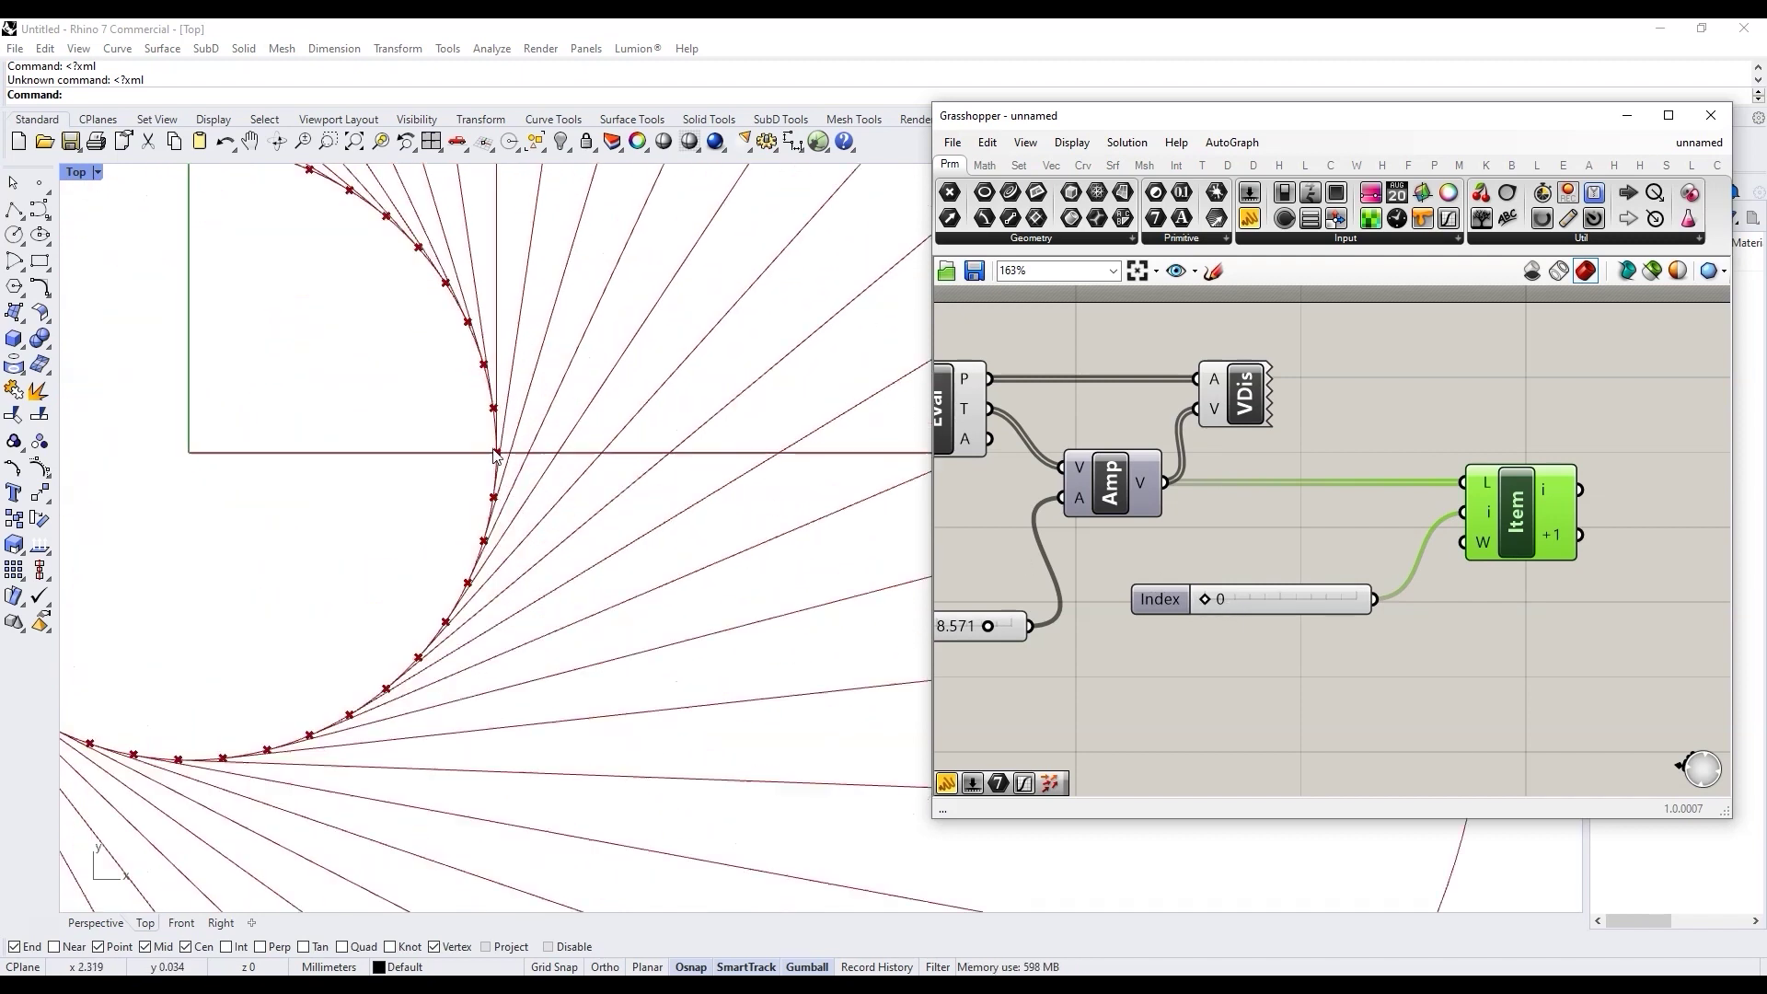
pyautogui.scroll(2, 495, 455)
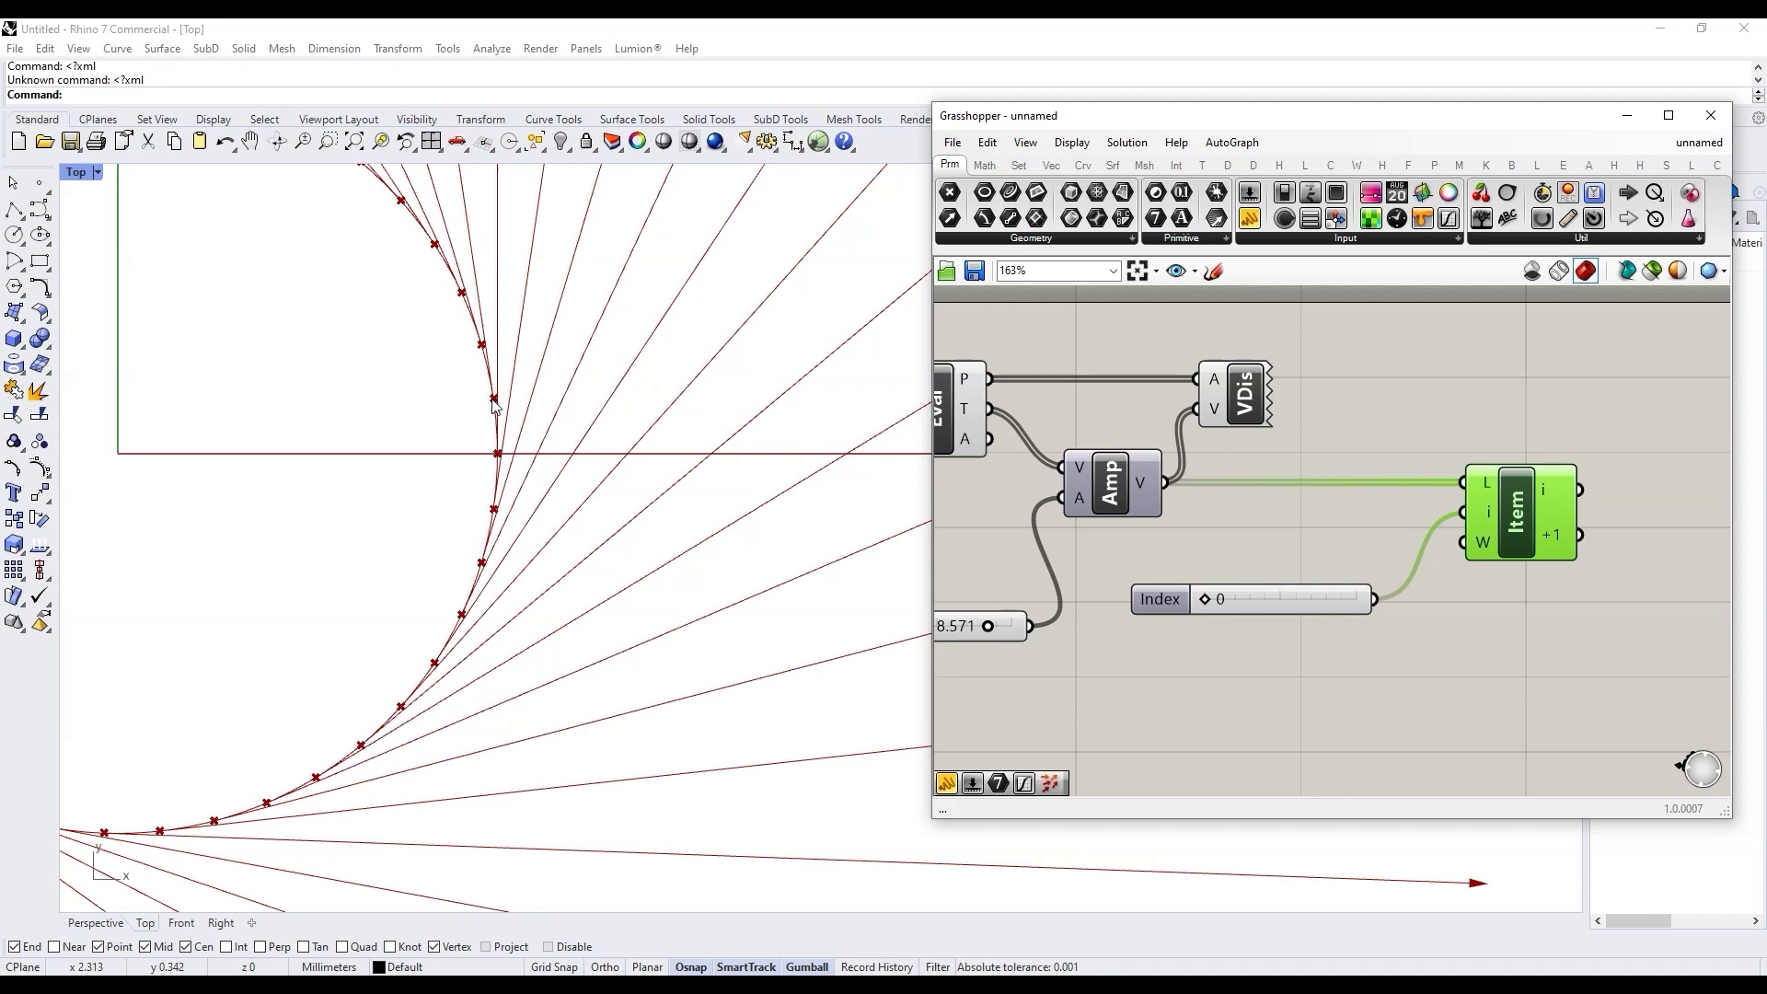
pyautogui.scroll(-5, 1200, 544)
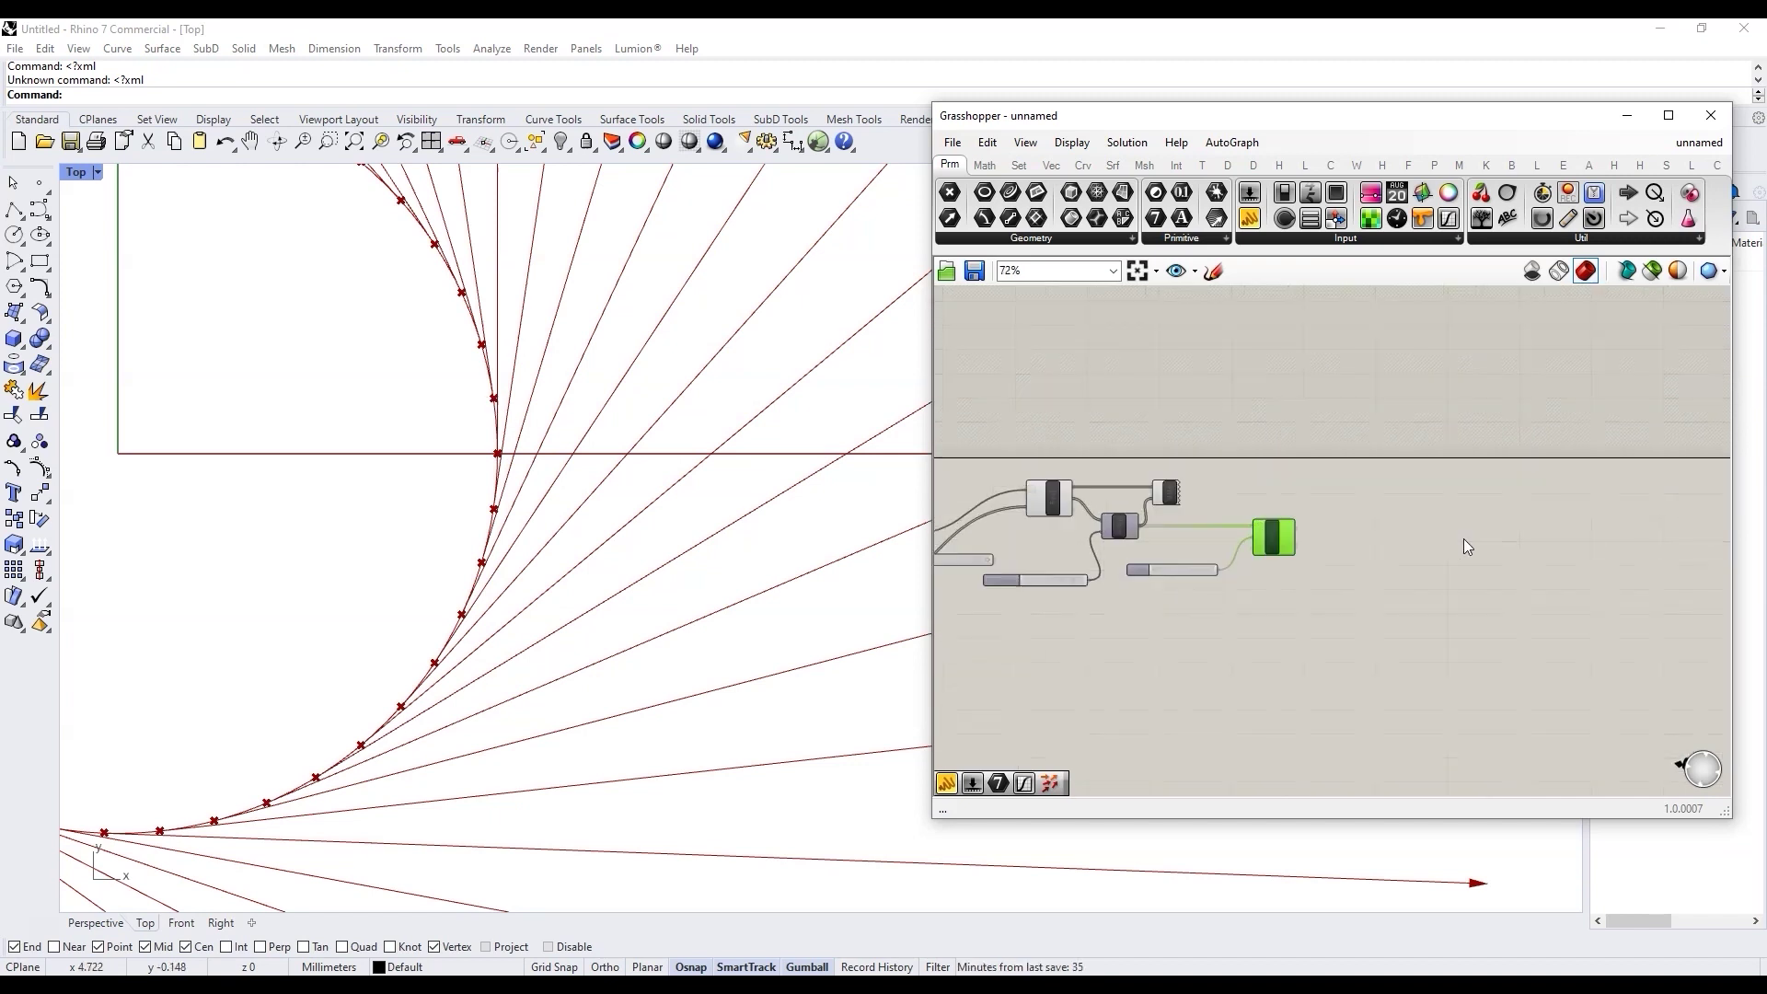
pyautogui.doubleClick(1328, 515)
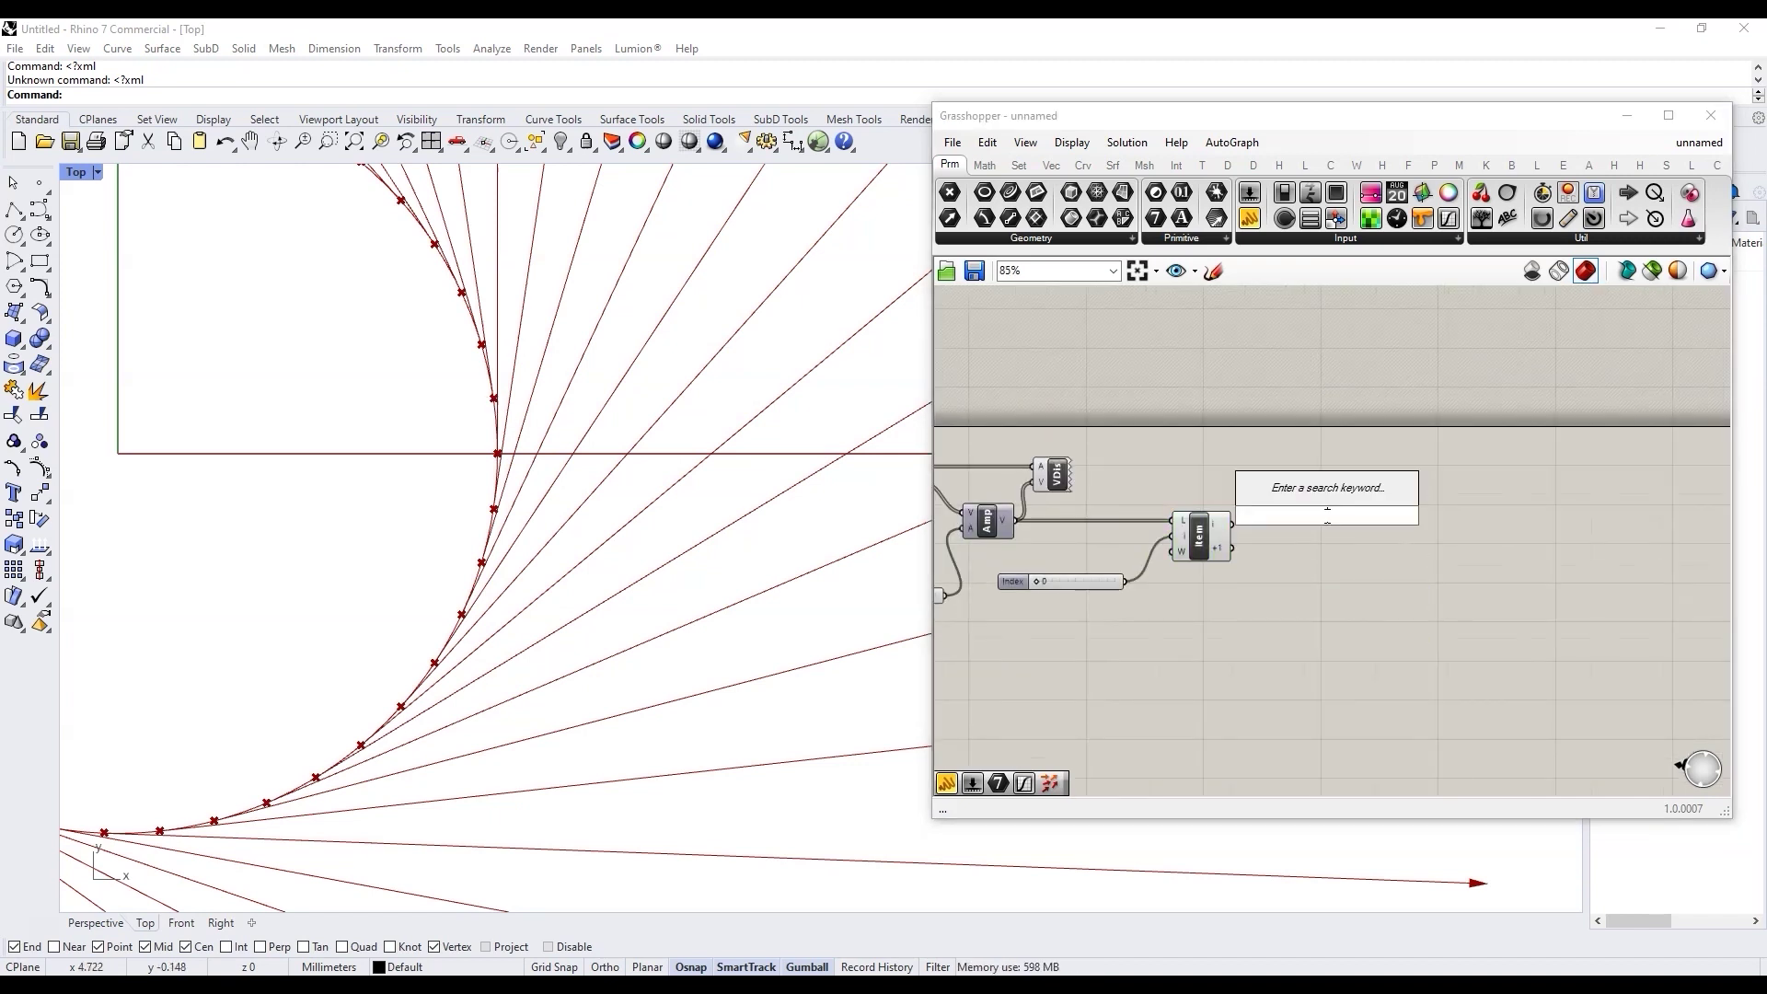
pyautogui.write('angel')
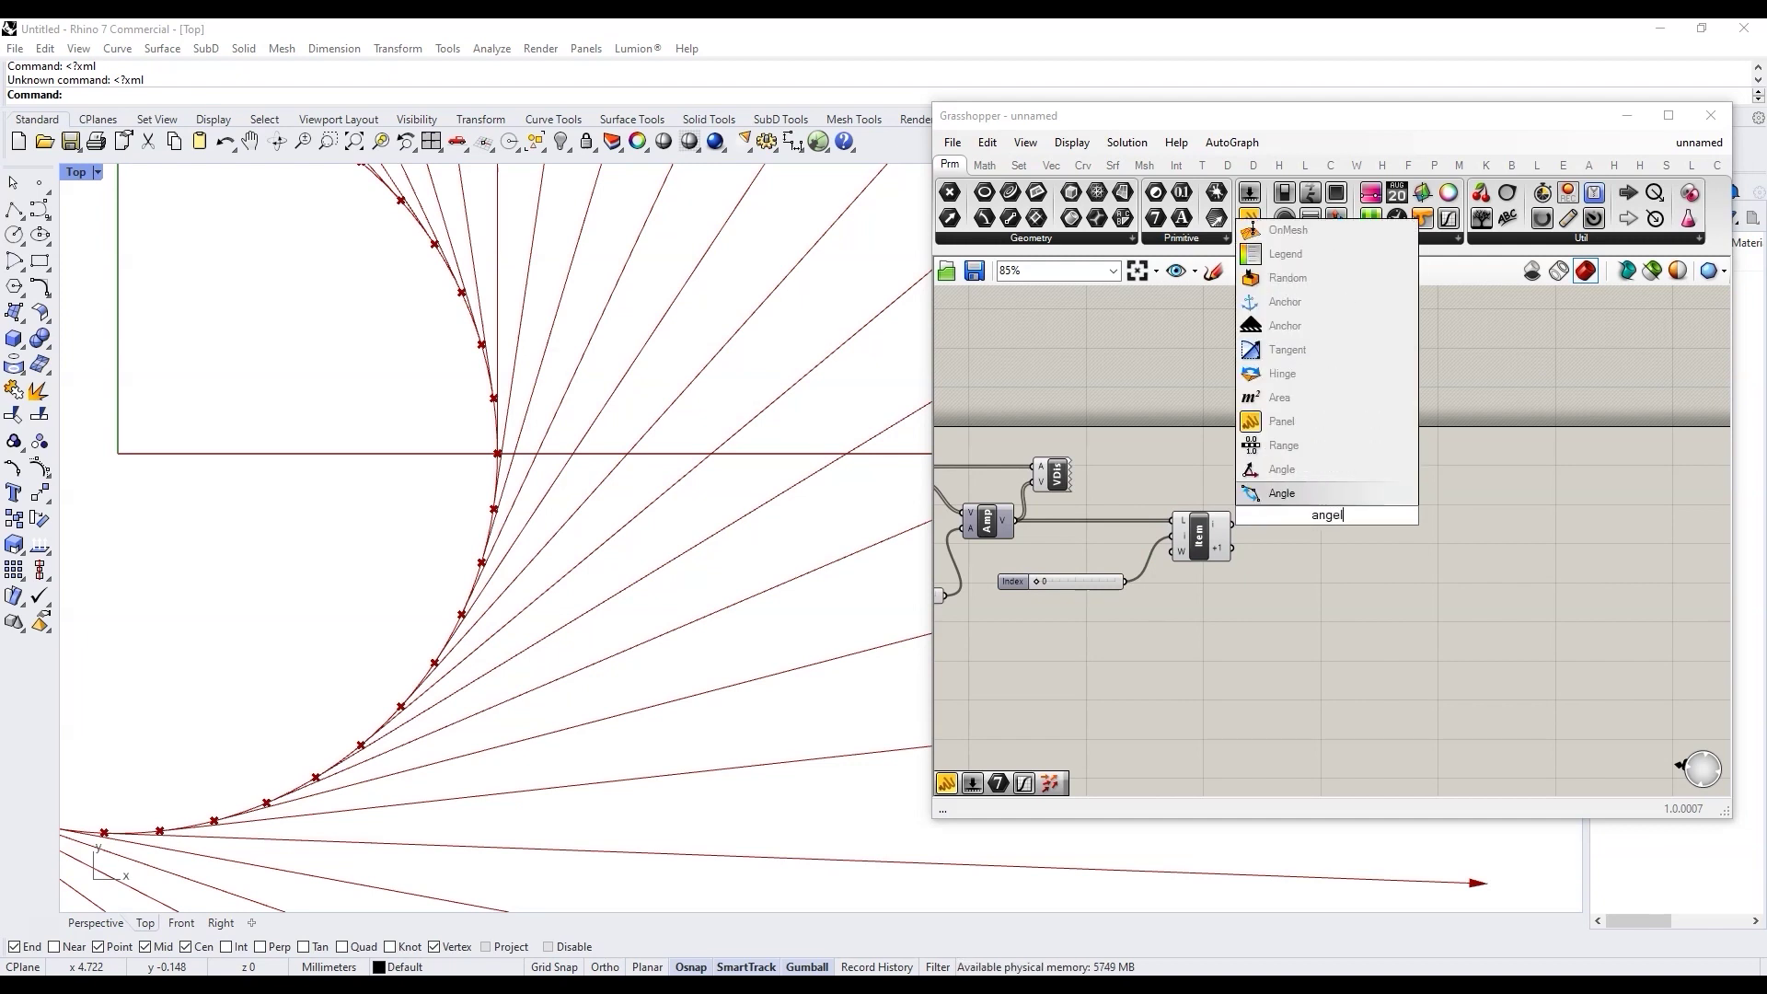
pyautogui.click(1307, 471)
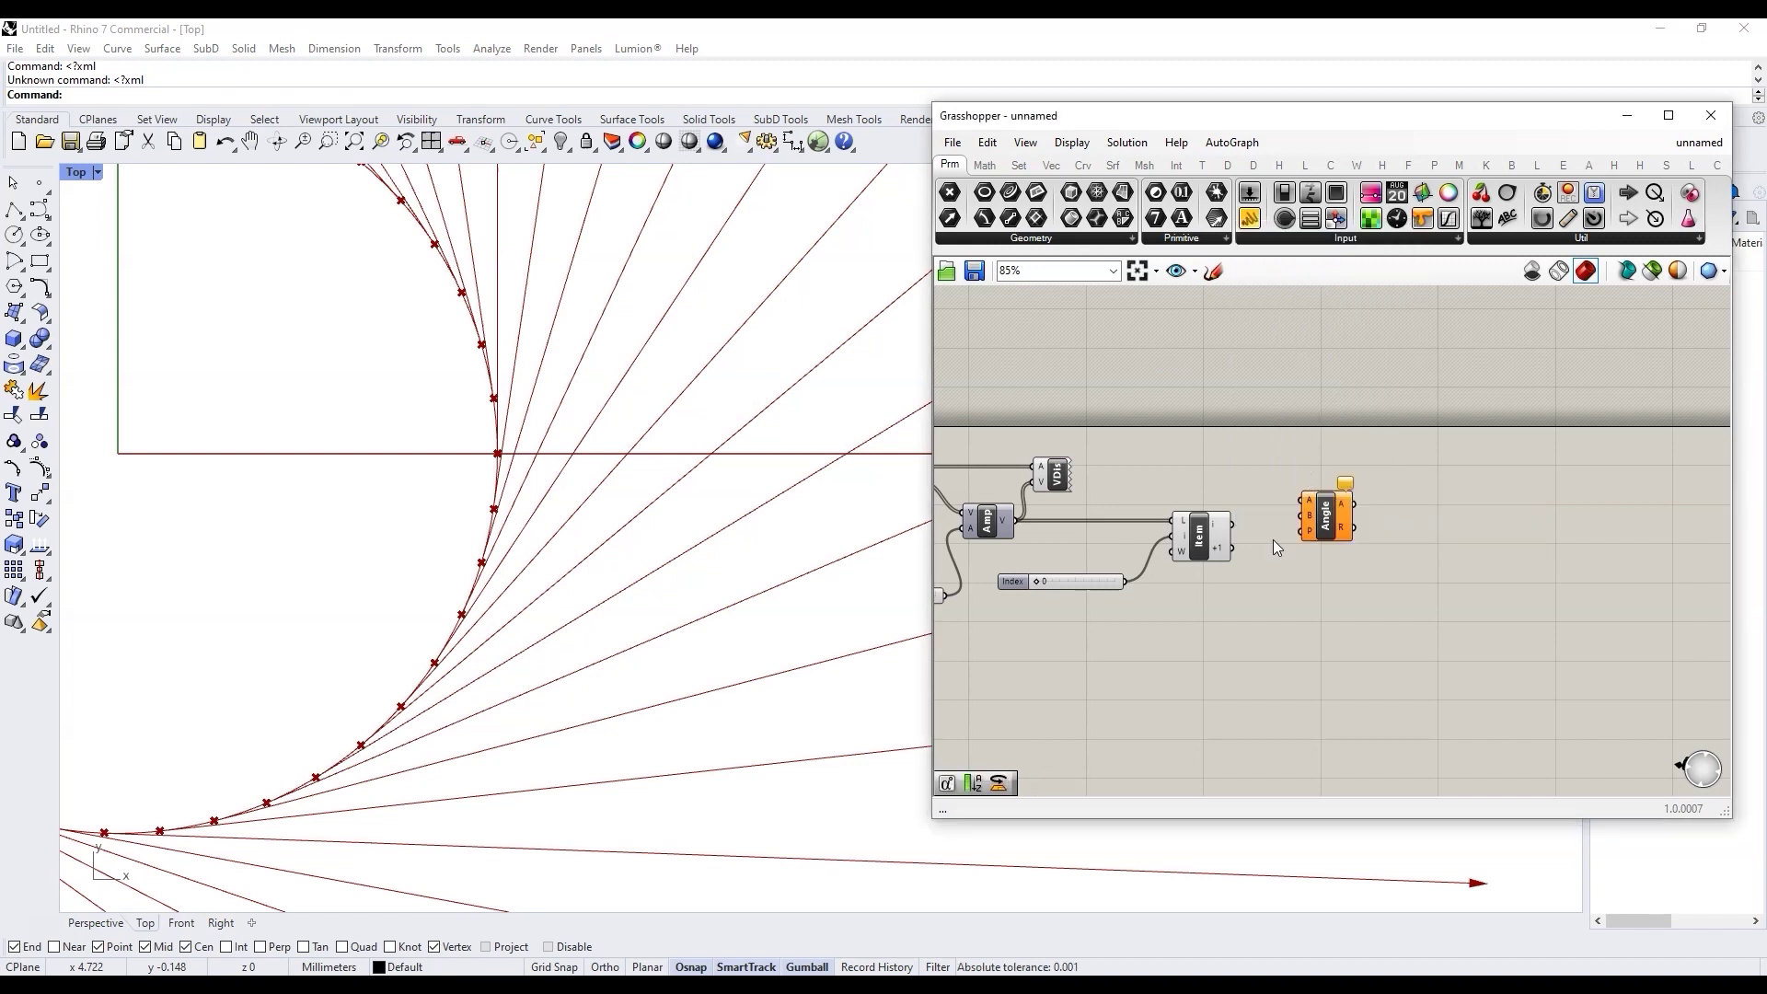
pyautogui.scroll(3, 1273, 539)
pyautogui.moveTo(1195, 555); pyautogui.dragTo(1303, 578)
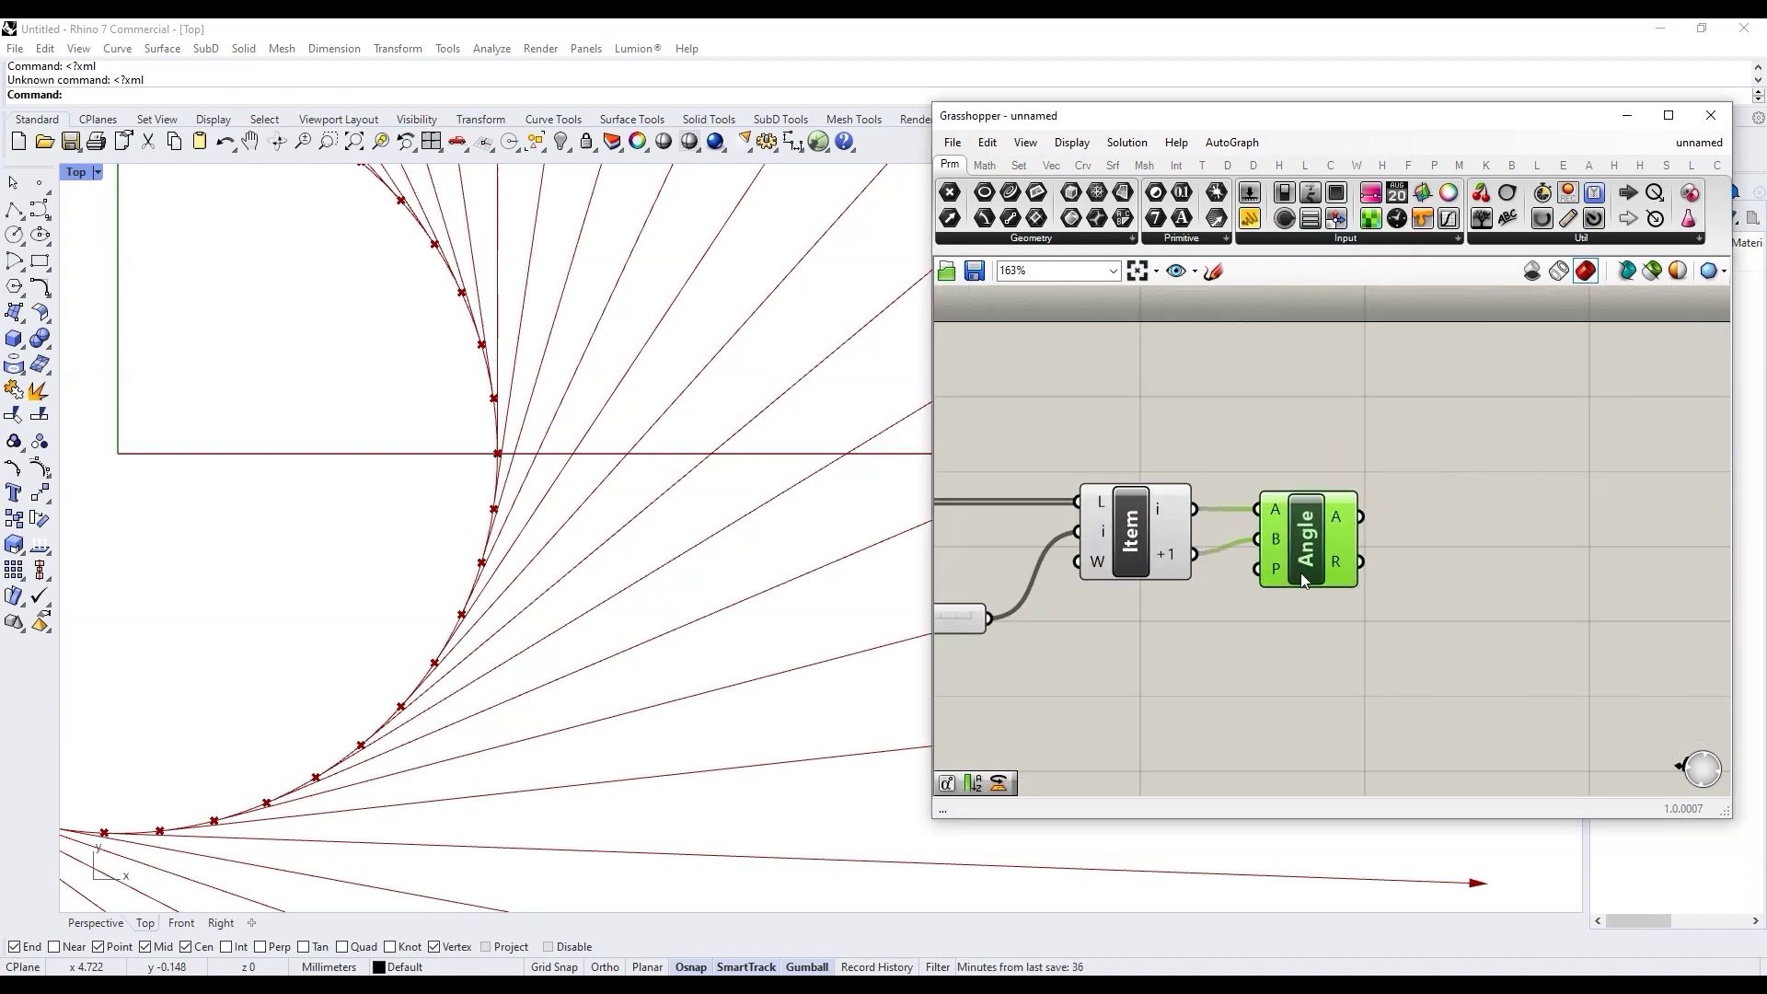
# Add a Panel beyond the Angle component and connect the angle output A to it
pyautogui.doubleClick(1605, 476)
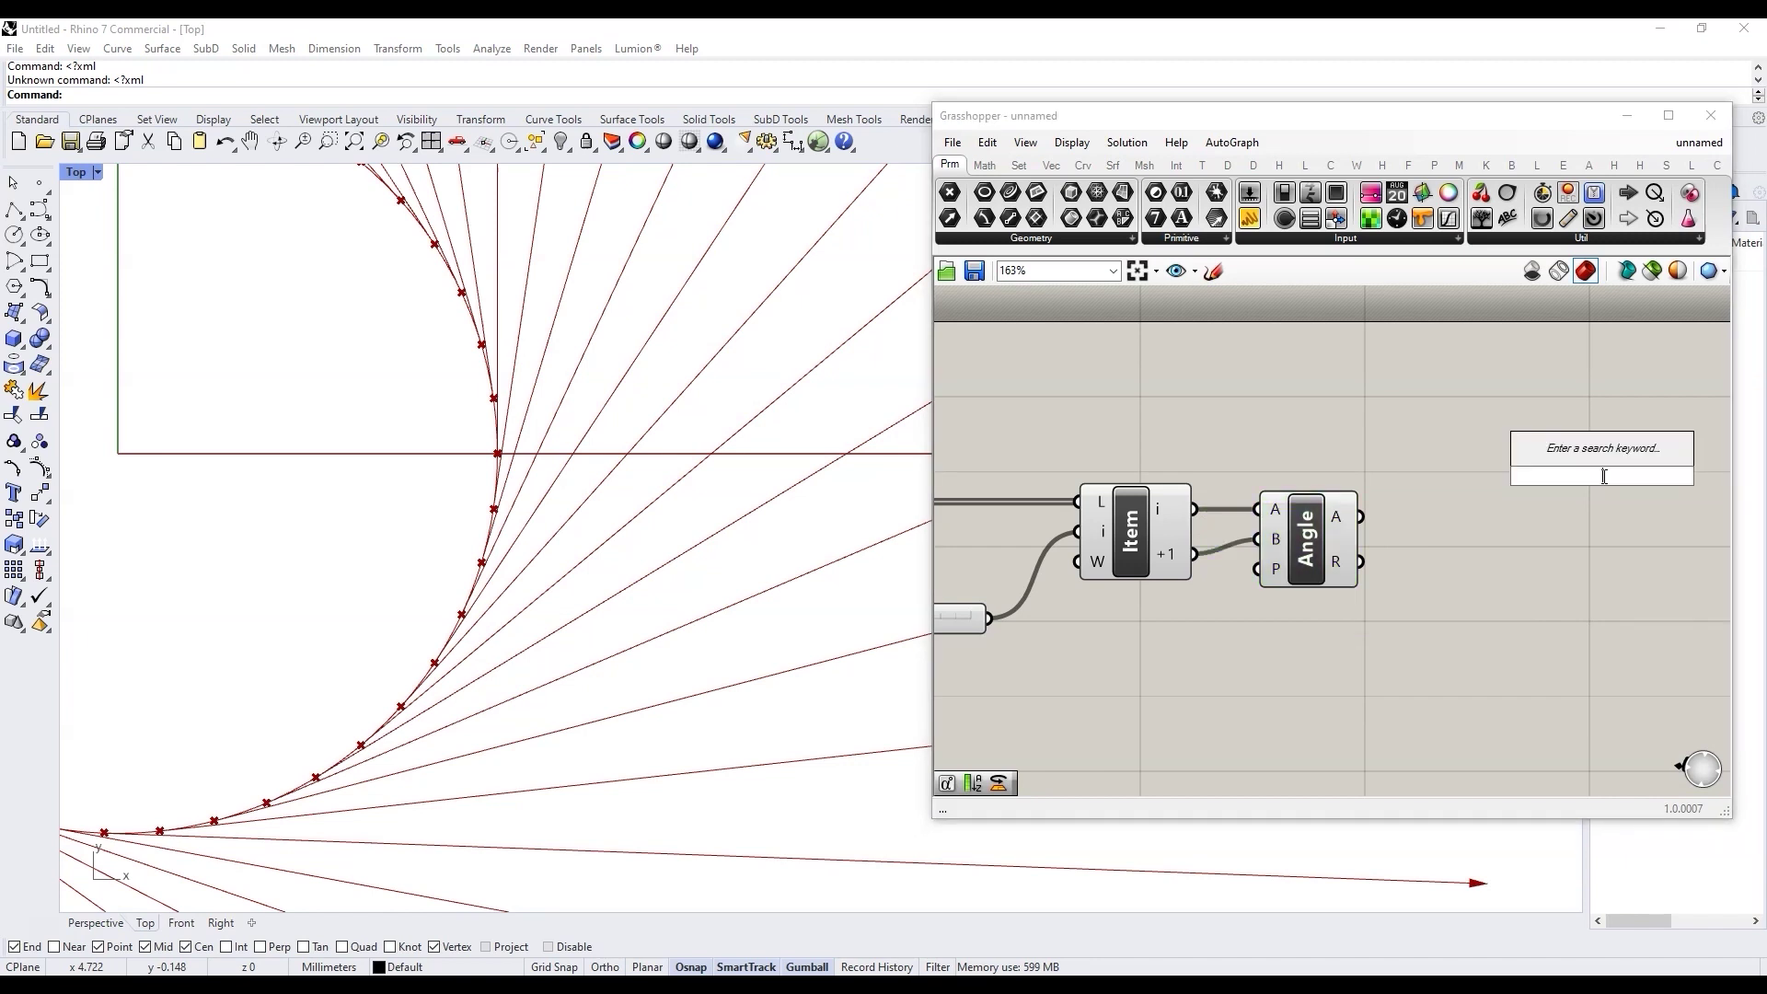
pyautogui.write('panel')
pyautogui.press('Return')
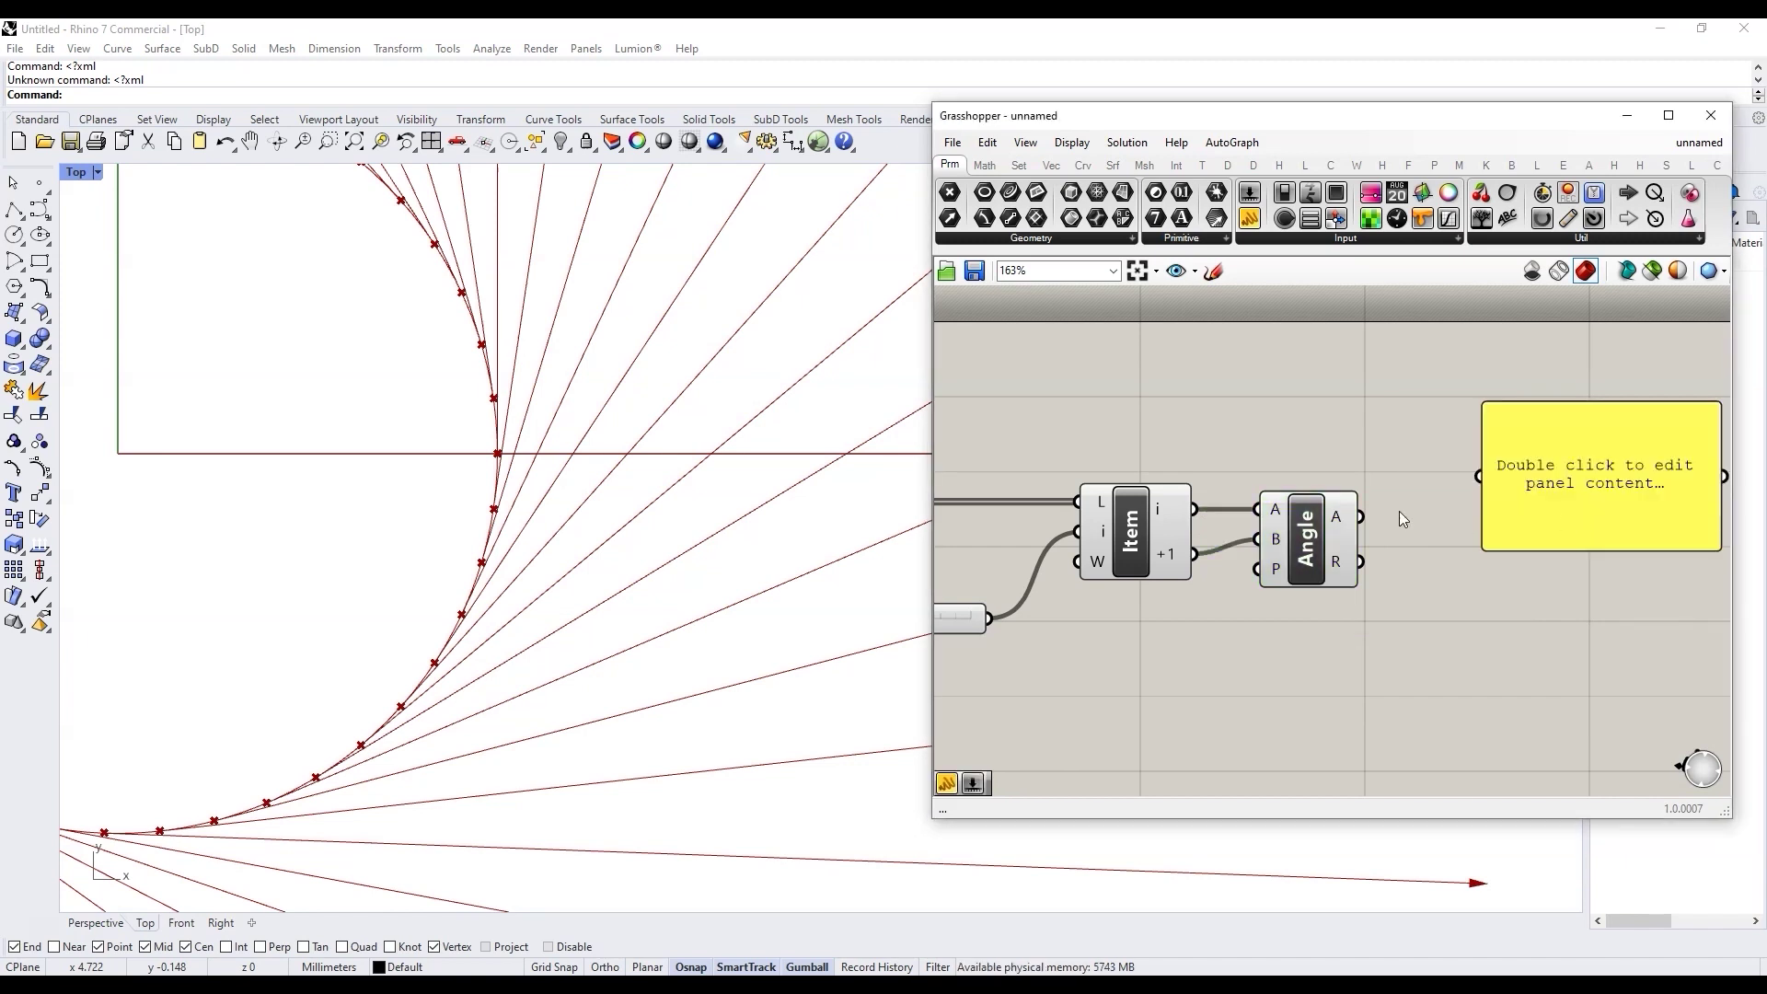
pyautogui.moveTo(1361, 517); pyautogui.dragTo(1570, 506)
pyautogui.scroll(1, 1482, 516)
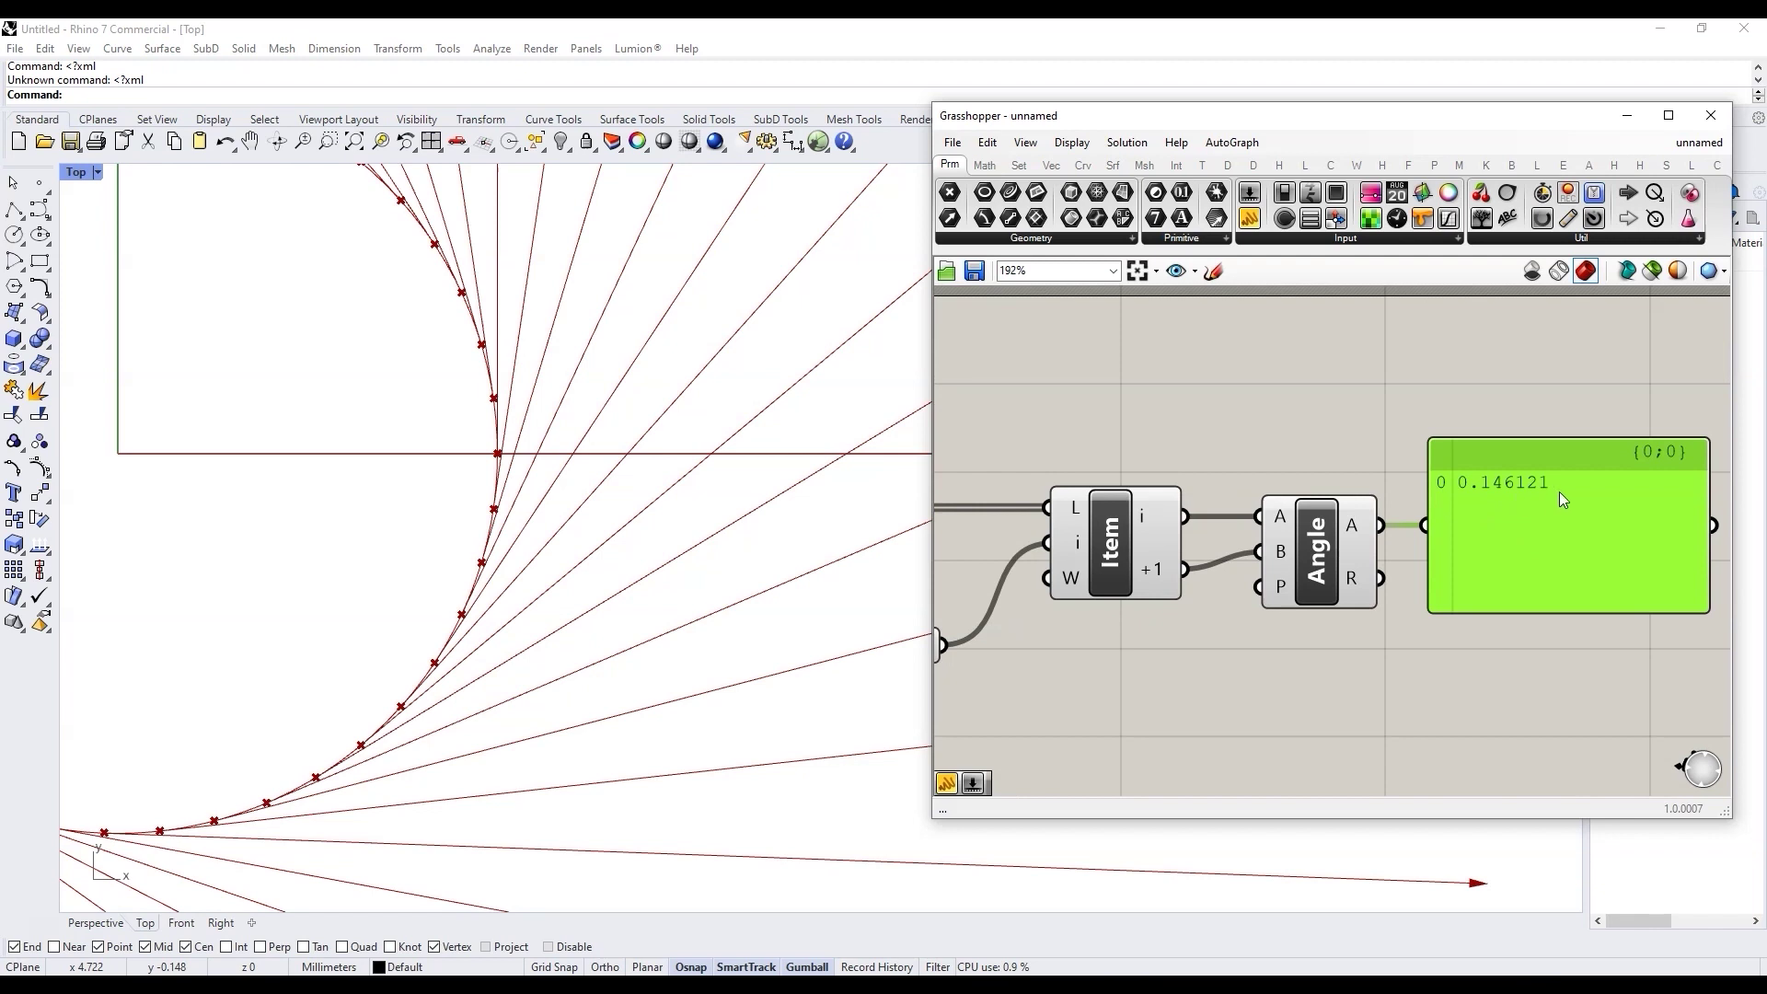
# Set the Index slider to 8 to check the angle between another pair of consecutive vectors
pyautogui.scroll(-4, 1581, 504)
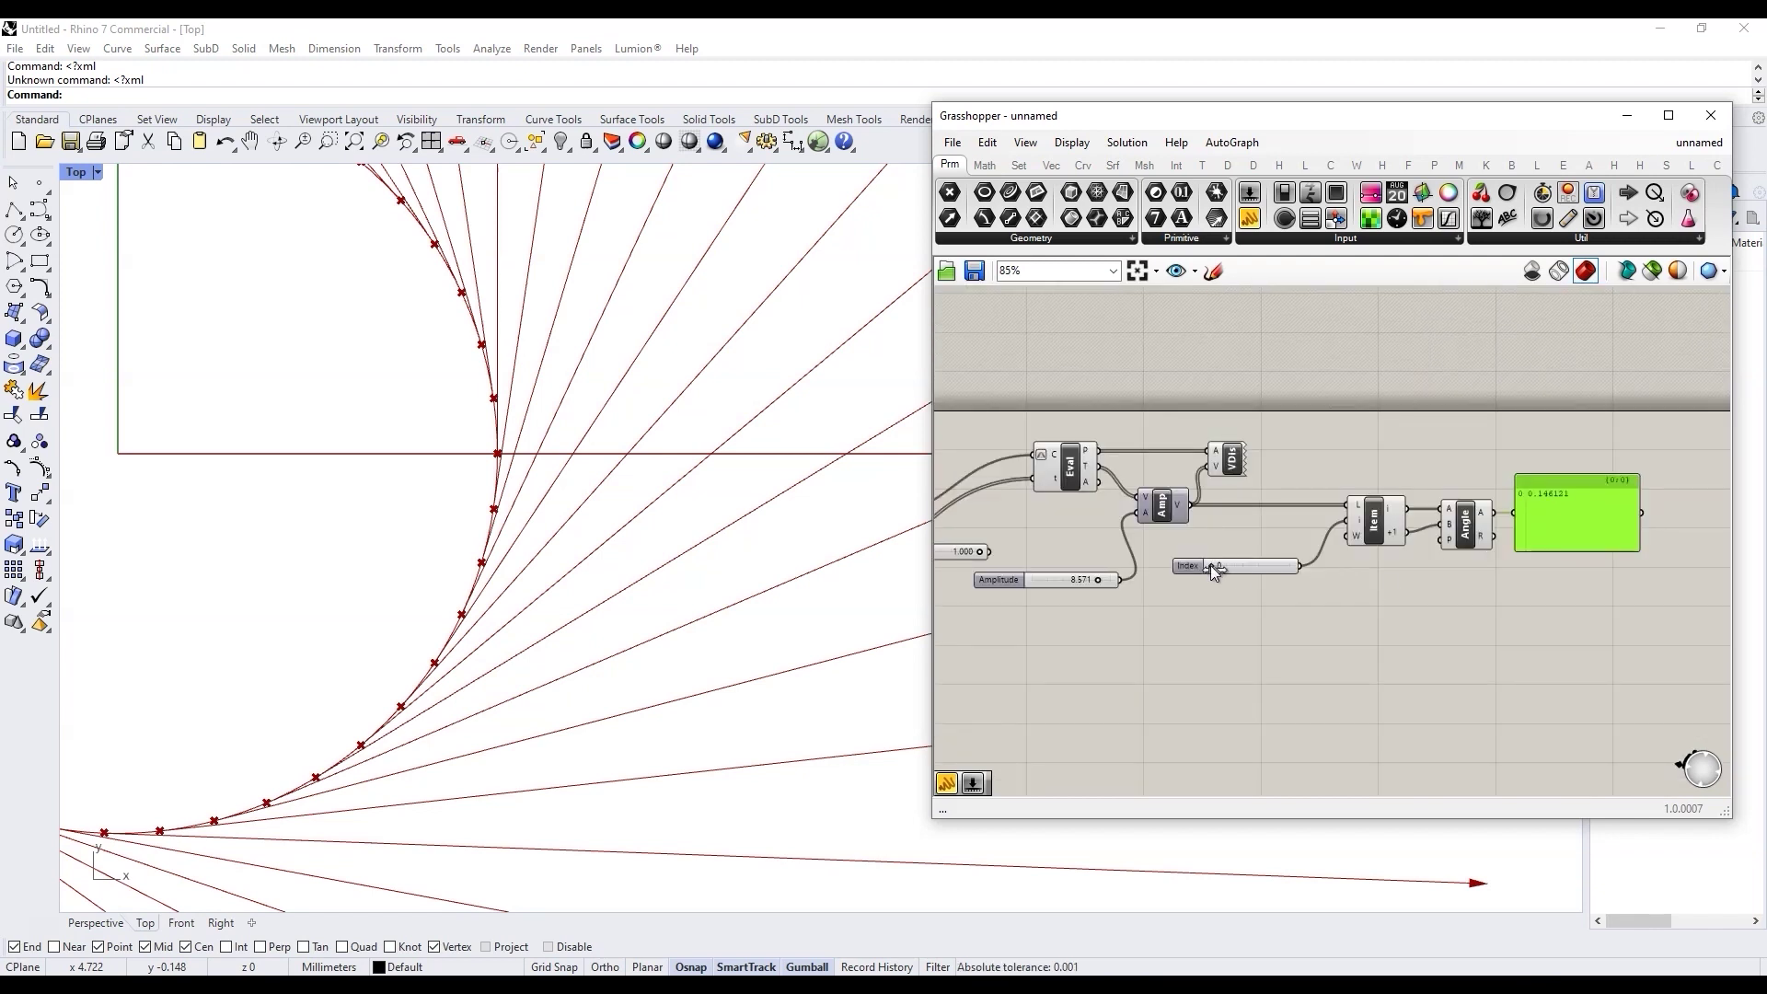
pyautogui.moveTo(1218, 565); pyautogui.dragTo(1235, 567)
pyautogui.scroll(2, 1235, 567)
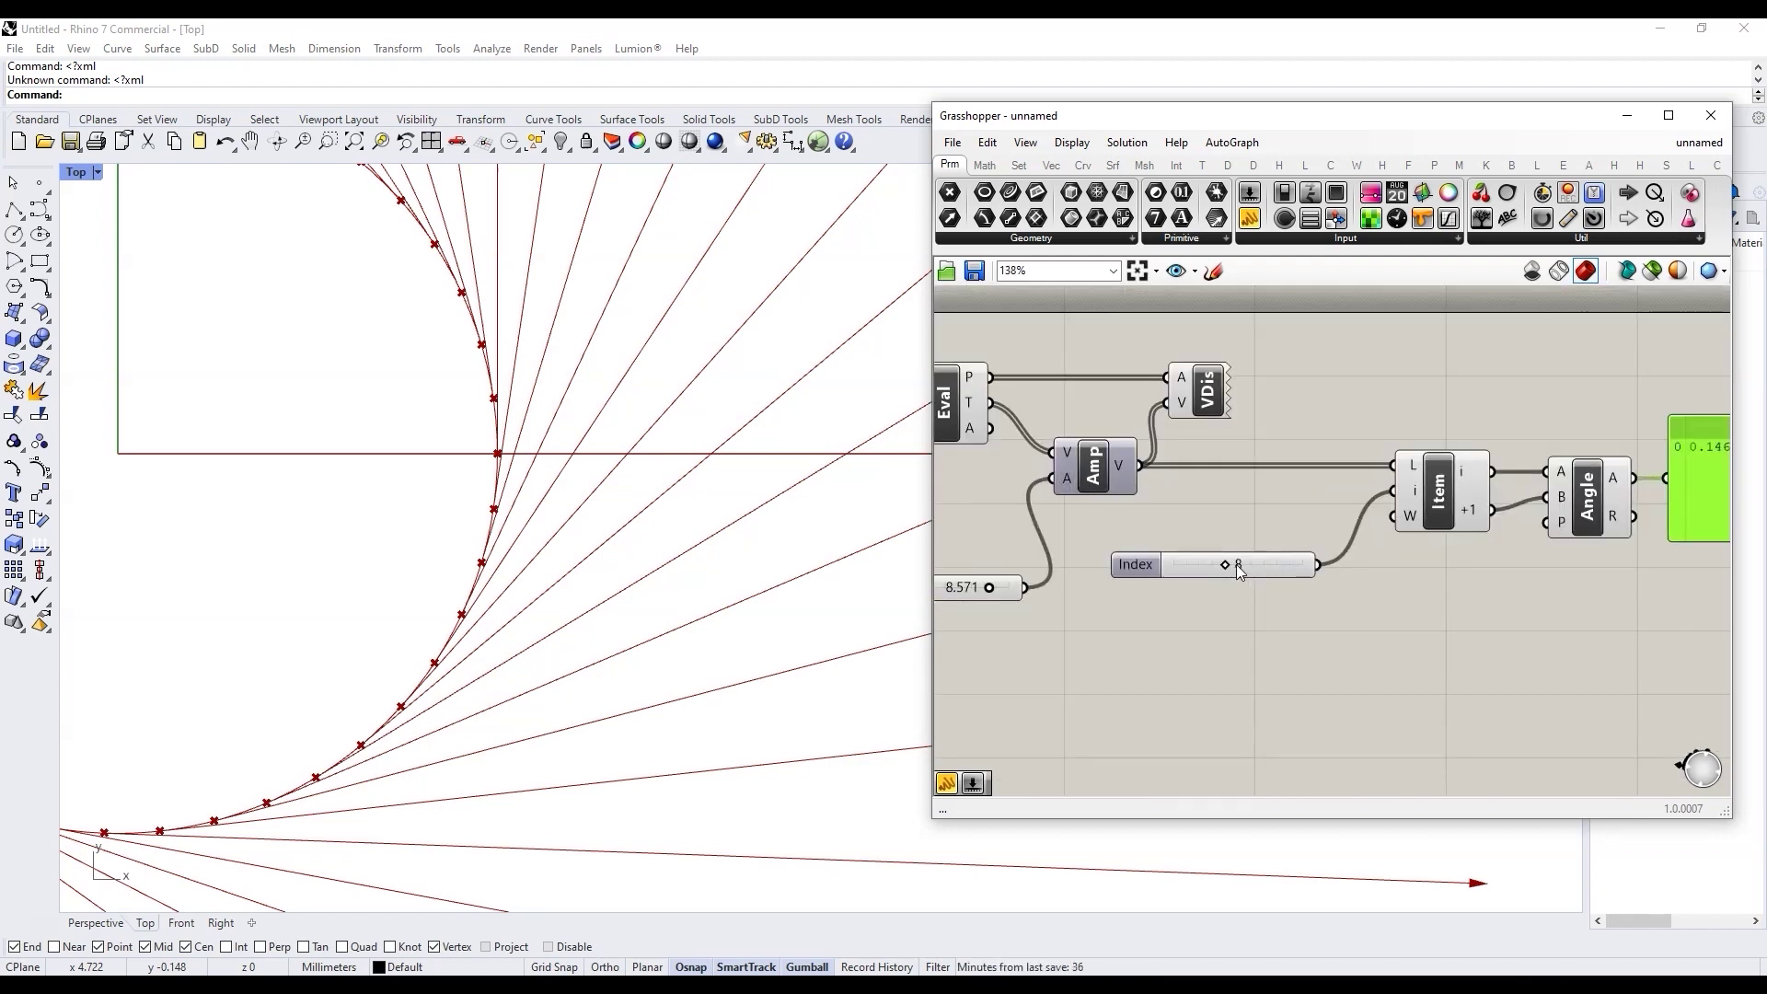
# Duplicate the Vector Display twice and the List Item once, with the List Item copy fed by Evaluate Curve's points
pyautogui.scroll(-2, 1277, 528)
pyautogui.click(1239, 446)
pyautogui.moveTo(1241, 441); pyautogui.dragTo(1529, 429)
pyautogui.moveTo(1371, 508); pyautogui.dragTo(1374, 429)
pyautogui.moveTo(1517, 436)
pyautogui.mouseDown()
pyautogui.moveTo(1523, 389)
pyautogui.moveTo(1520, 423)
pyautogui.mouseUp()
# Connect the i outputs of both List Items to the first Vector Display copy and the +1 outputs to the second, as anchors and vectors
pyautogui.scroll(2, 1461, 421)
pyautogui.moveTo(1376, 404); pyautogui.dragTo(1534, 346)
pyautogui.moveTo(1375, 443); pyautogui.dragTo(1533, 410)
pyautogui.moveTo(1377, 538); pyautogui.dragTo(1535, 371)
pyautogui.moveTo(1377, 577); pyautogui.dragTo(1531, 436)
# Turn off the preview of the original Vector Display so only the two selected tangent vectors are drawn
pyautogui.scroll(-3, 1537, 460)
pyautogui.click(1267, 464)
pyautogui.middleClick(1270, 473)
pyautogui.click(1321, 423)
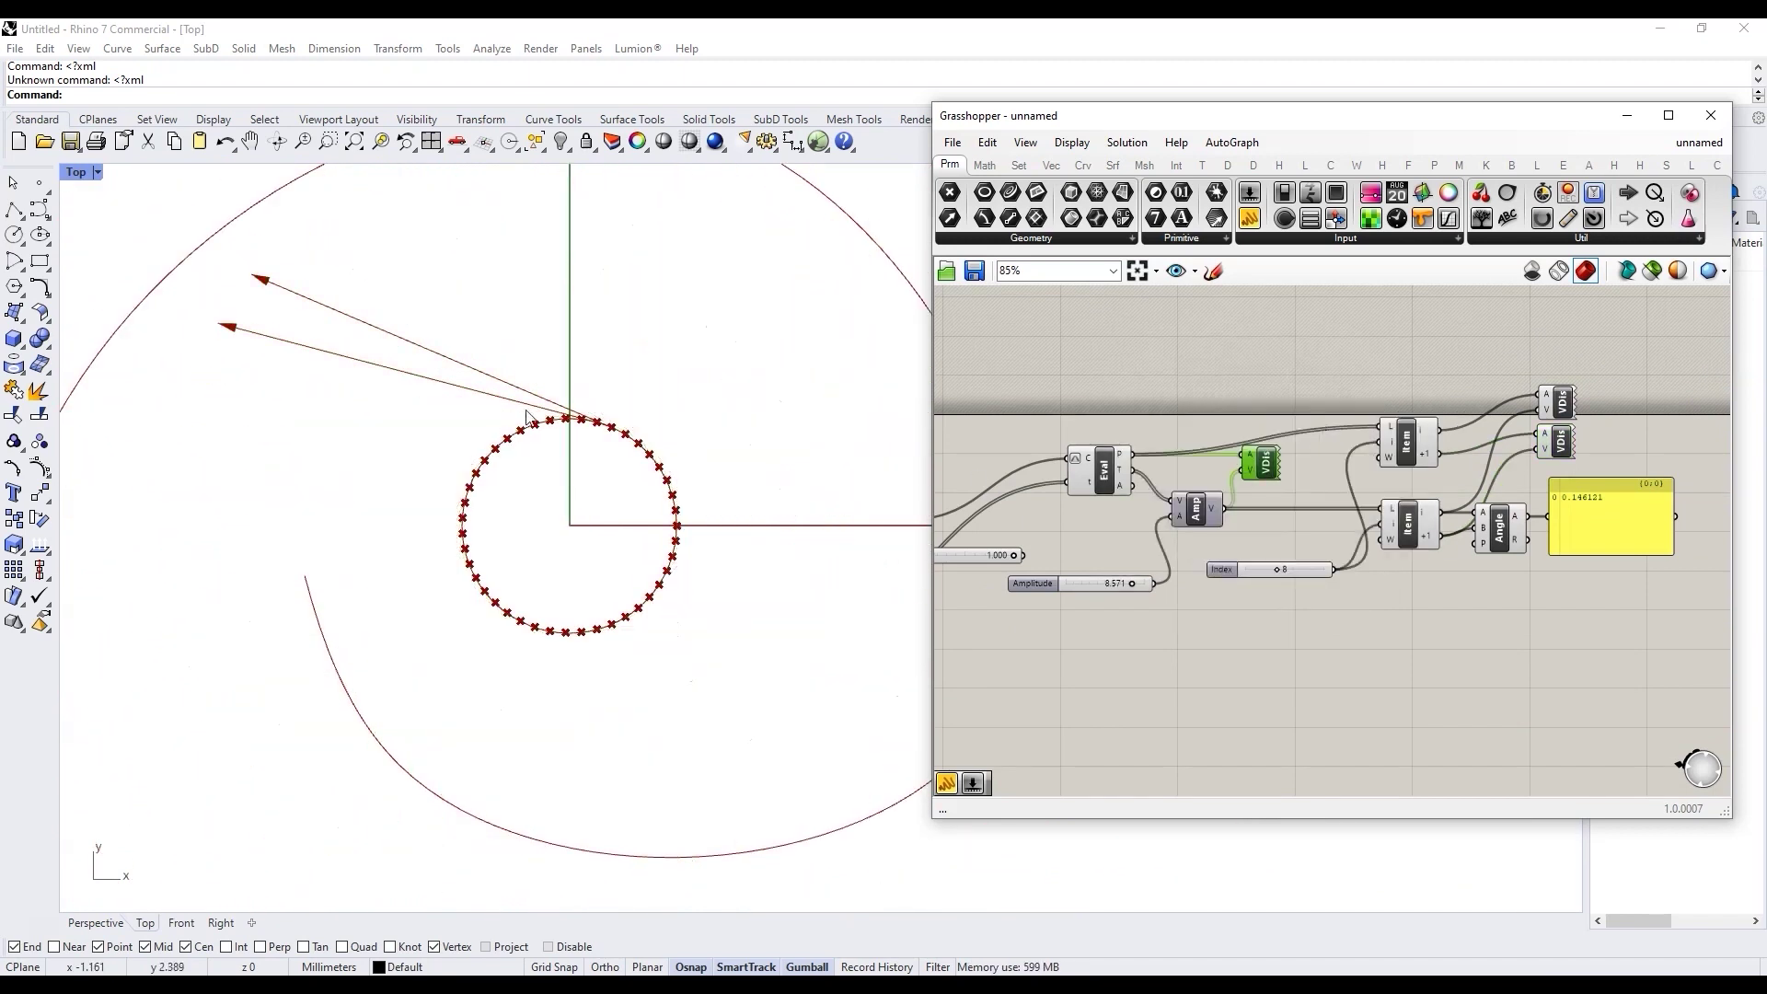
# Set the Index slider to 20 to compare the angle of the last selectable vector pair on the circle
pyautogui.moveTo(1278, 569); pyautogui.dragTo(1328, 566)
pyautogui.scroll(3, 1638, 534)
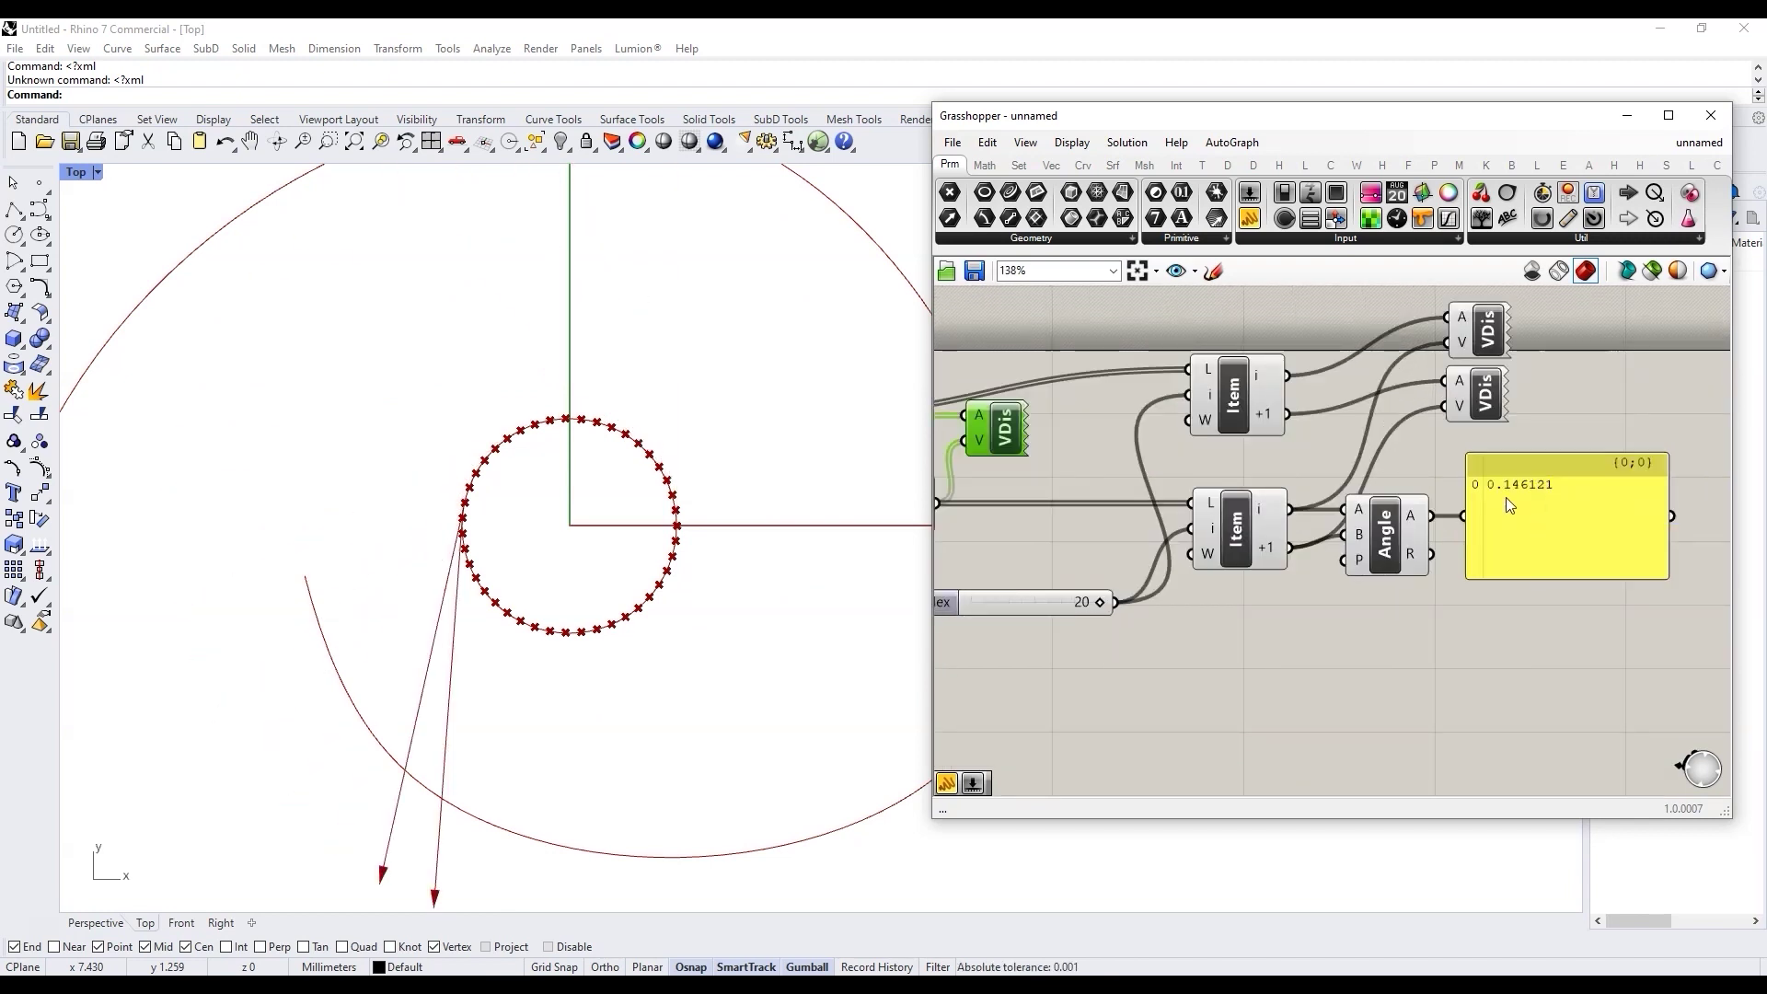
pyautogui.scroll(-5, 1494, 561)
pyautogui.scroll(5, 1494, 561)
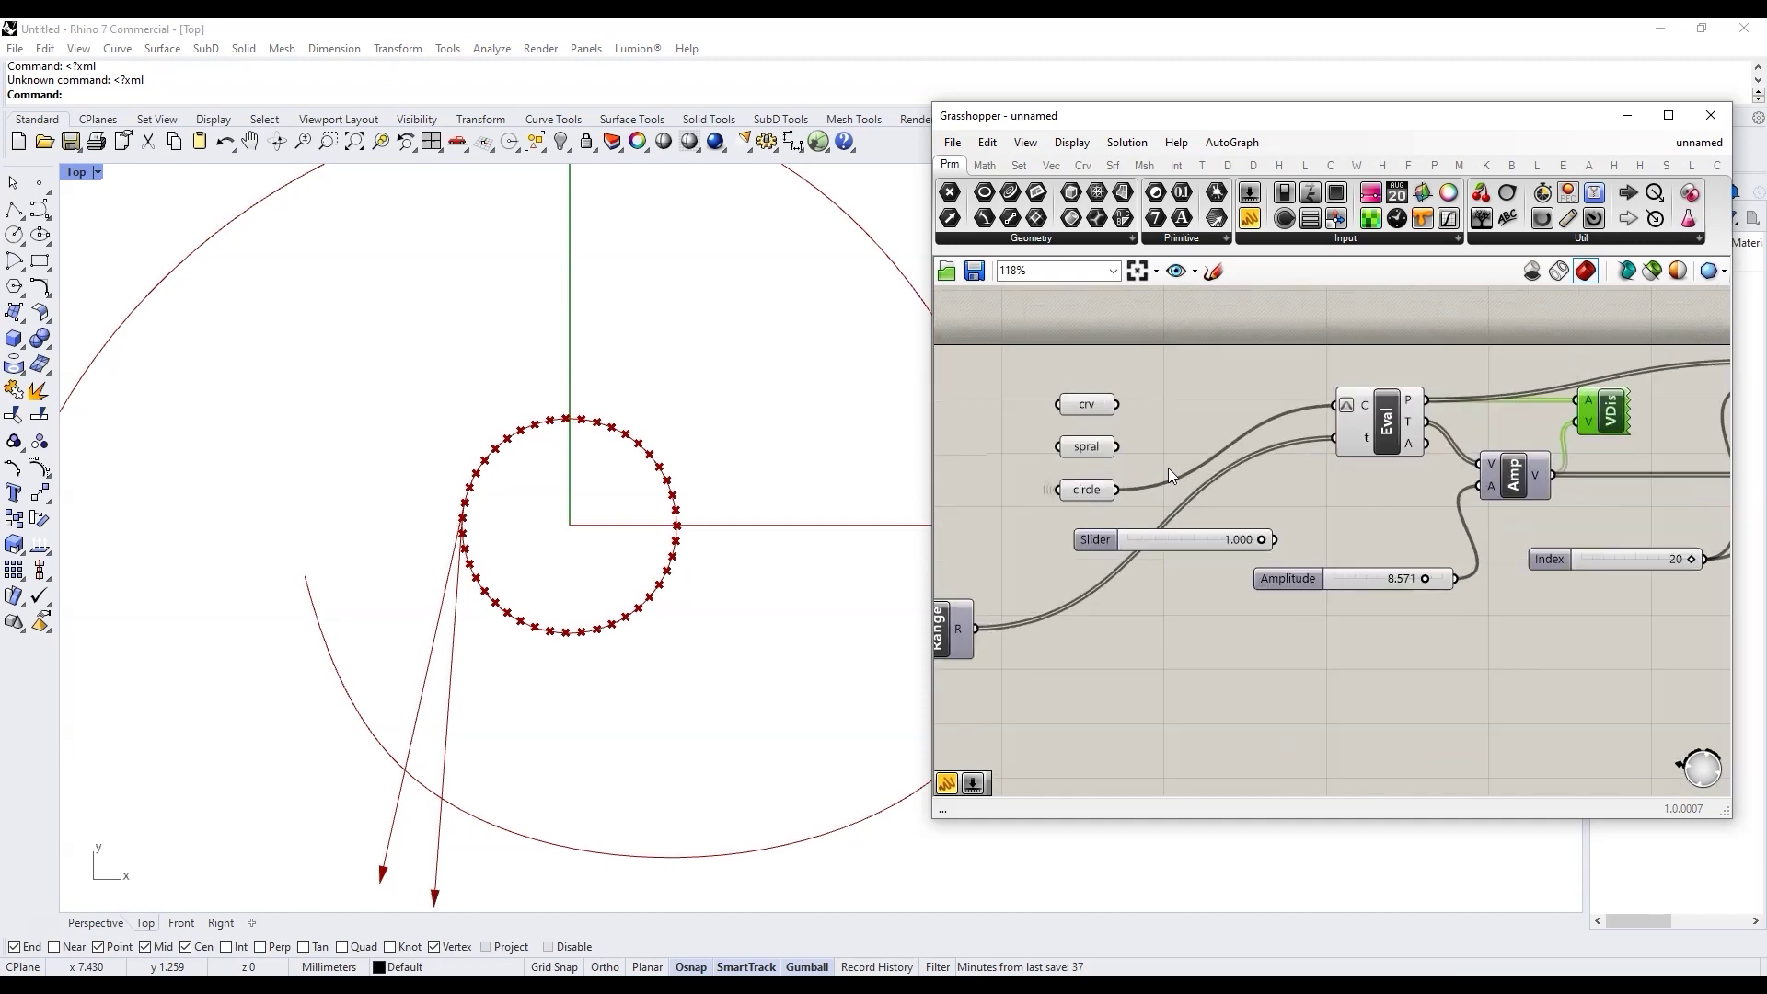
# Feed the crv curve into Evaluate Curve in place of the circle and set the Index slider to 13
pyautogui.click(1079, 392)
pyautogui.moveTo(1108, 393); pyautogui.dragTo(1365, 394)
pyautogui.scroll(-3, 1211, 431)
pyautogui.scroll(2, 1551, 448)
pyautogui.moveTo(1519, 420); pyautogui.dragTo(1254, 577)
pyautogui.scroll(2, 1157, 565)
pyautogui.moveTo(1186, 481); pyautogui.dragTo(1121, 483)
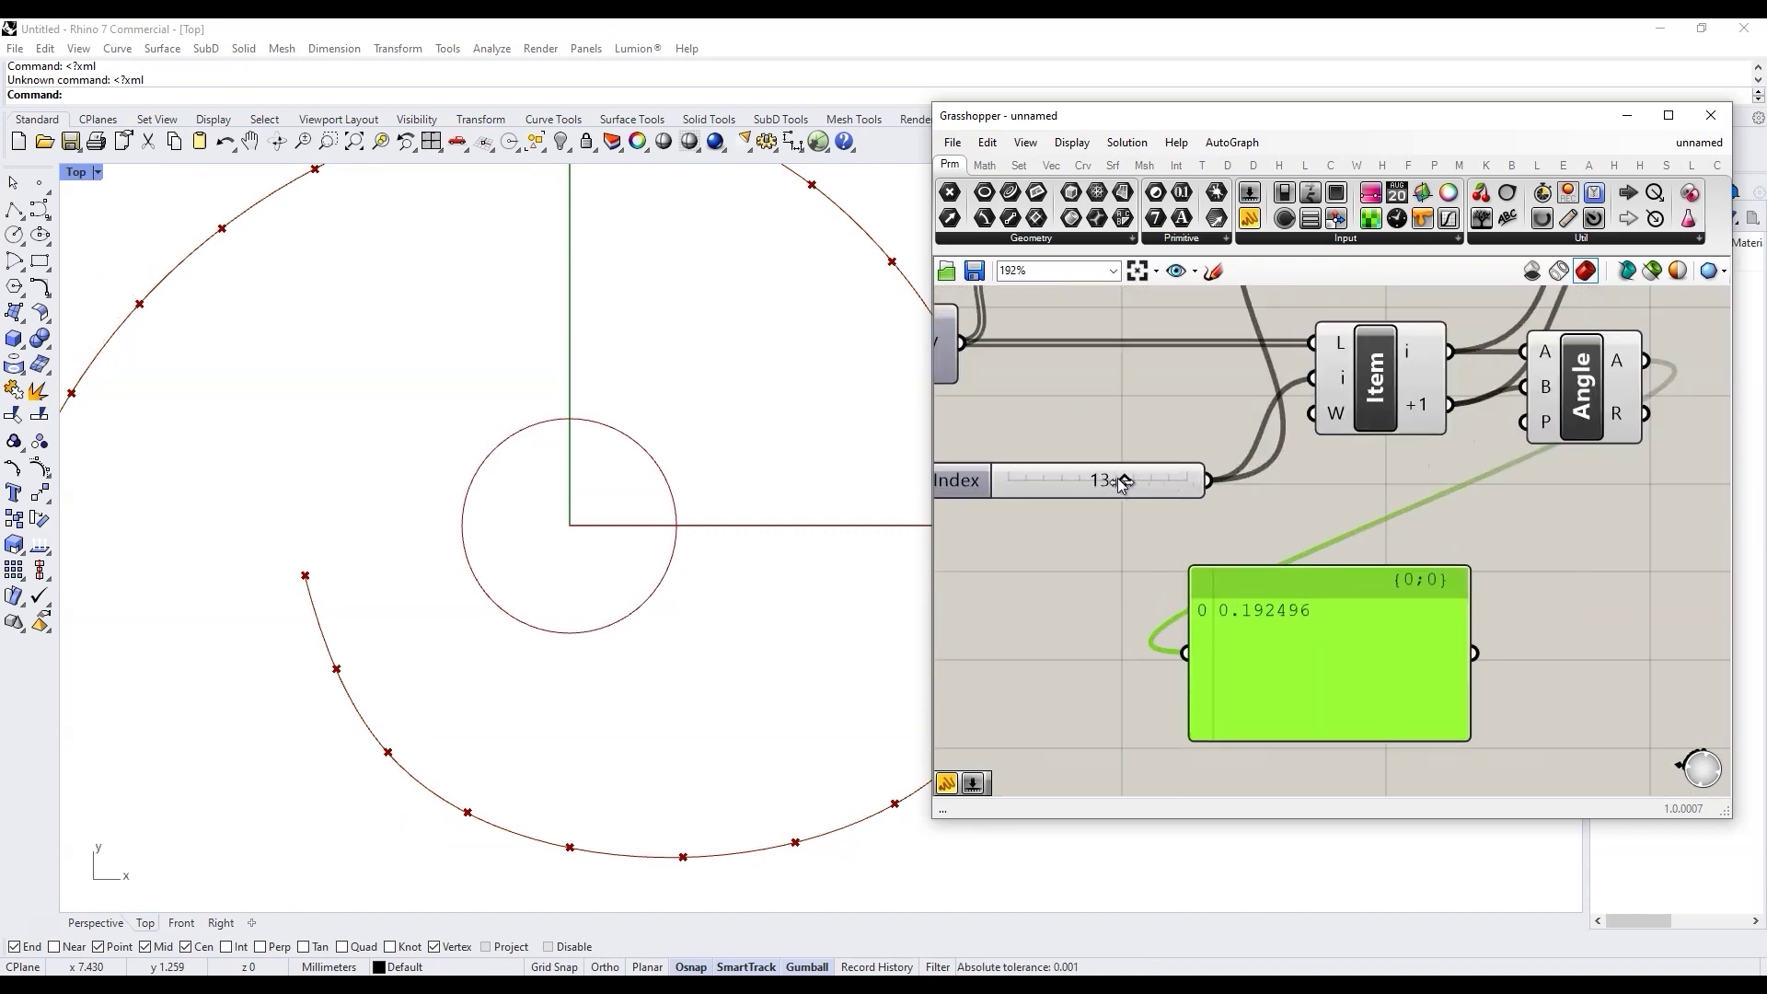
# Set the Index slider to 18 to compare another pair of consecutive tangents along the whole curve
pyautogui.scroll(-10, 513, 476)
pyautogui.moveTo(604, 660); pyautogui.dragTo(535, 513, button='right')
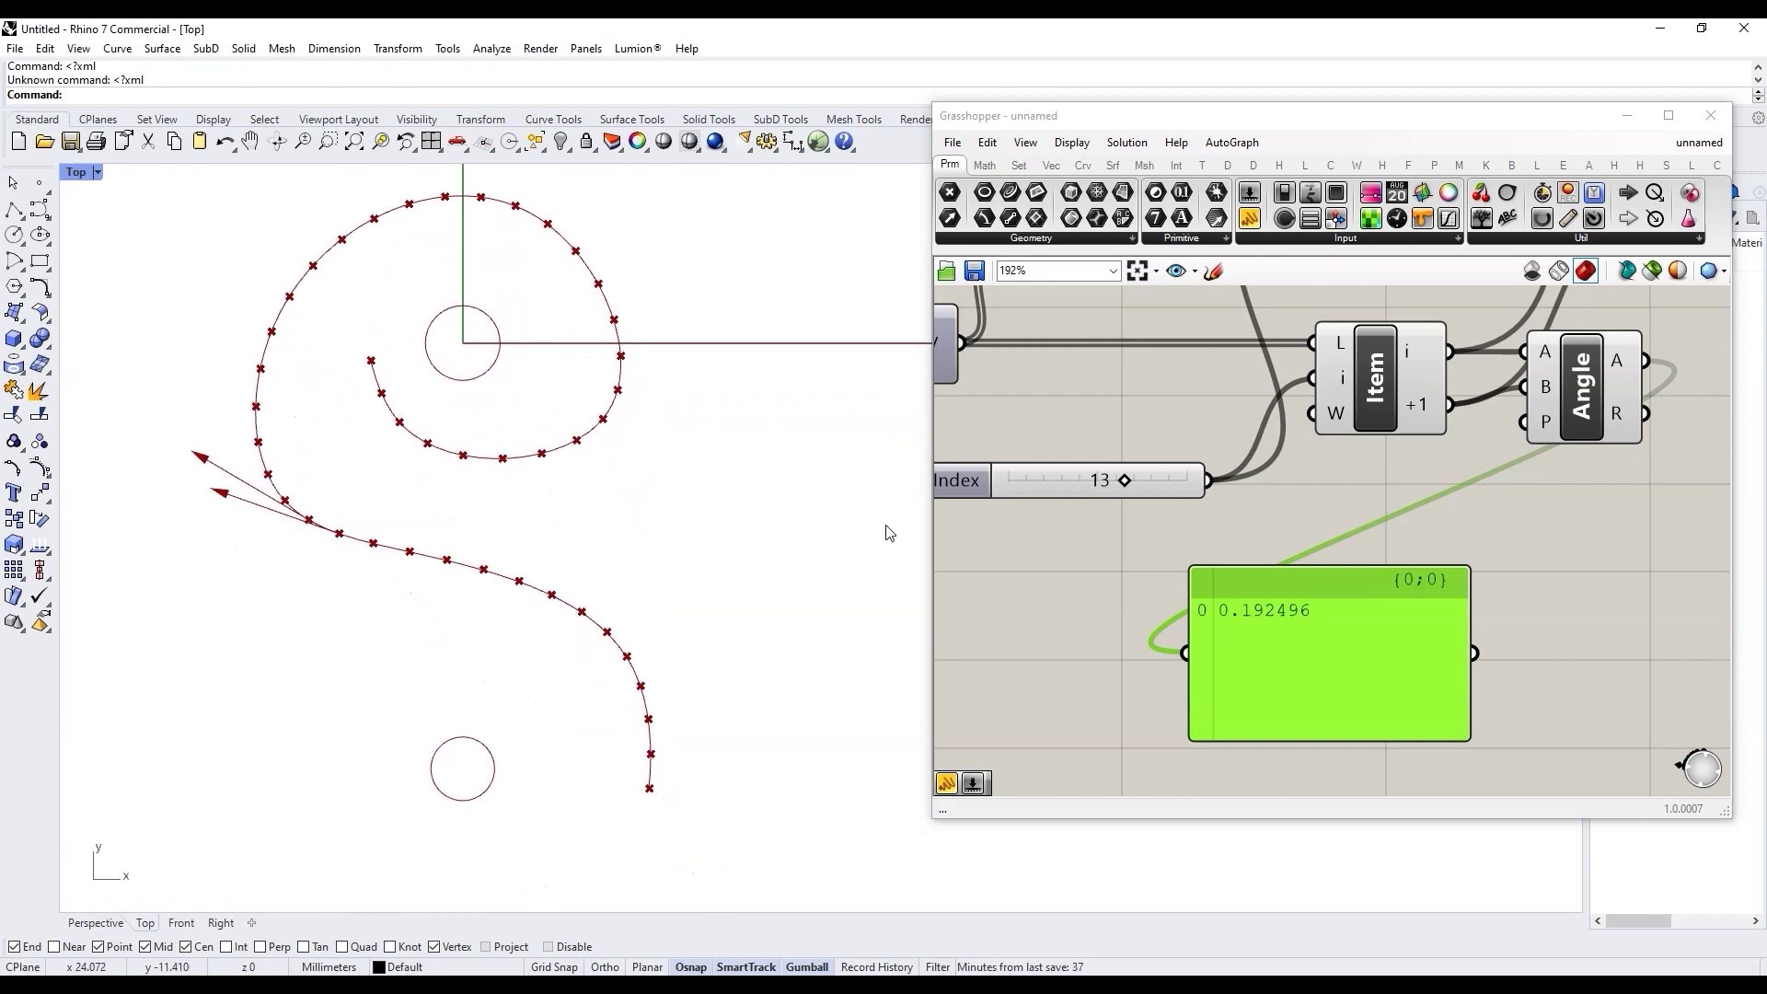
pyautogui.moveTo(1128, 490); pyautogui.dragTo(1167, 481)
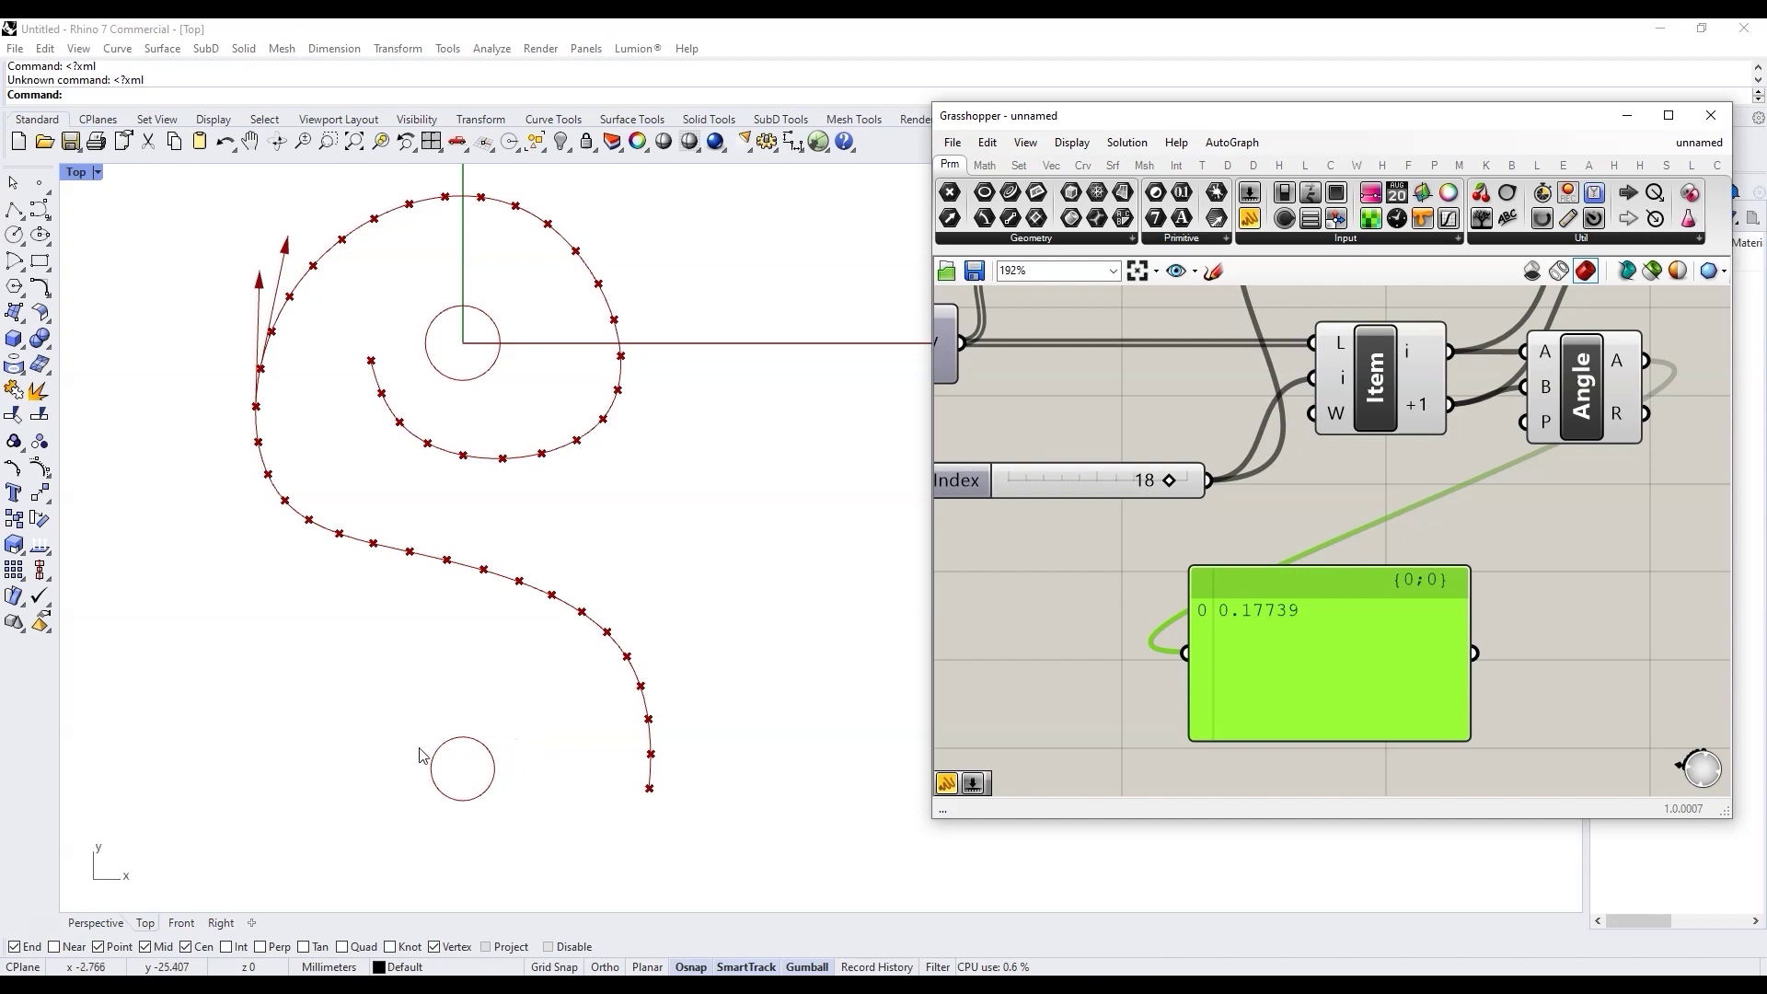
# Switch Rhino to the Perspective view and feed the spral curve into Evaluate Curve in place of crv
pyautogui.click(101, 923)
pyautogui.scroll(3, 566, 689)
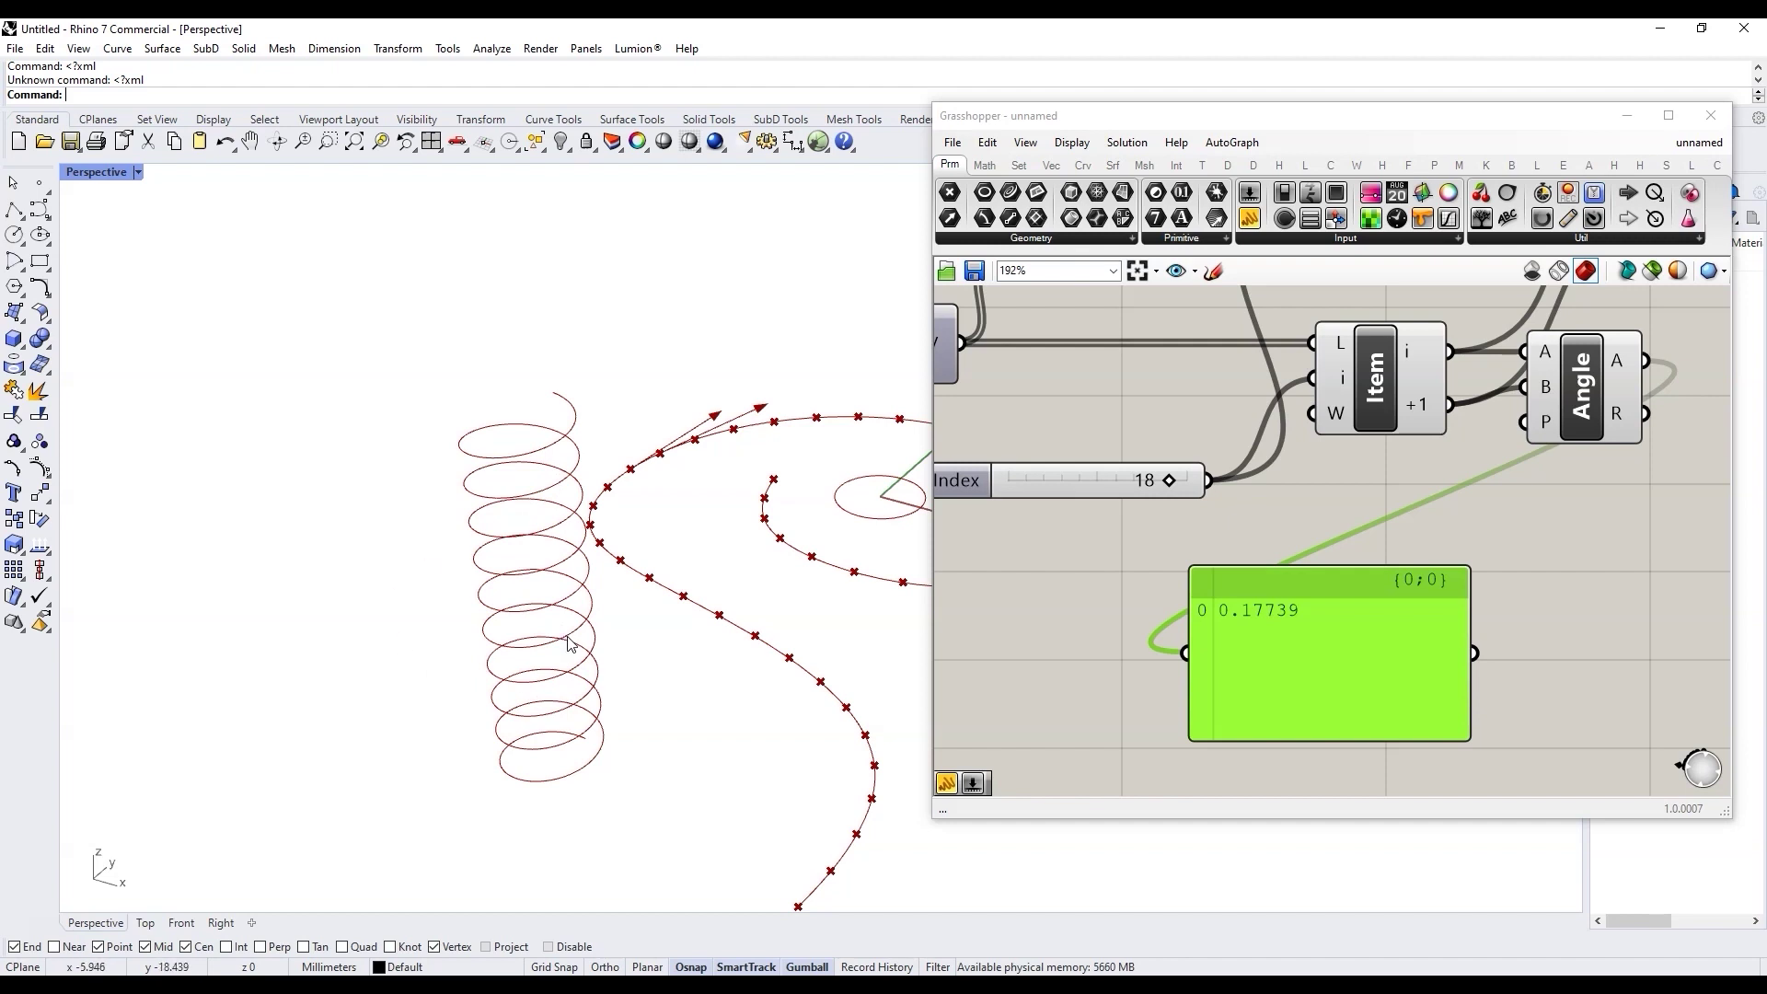
pyautogui.scroll(-3, 1096, 610)
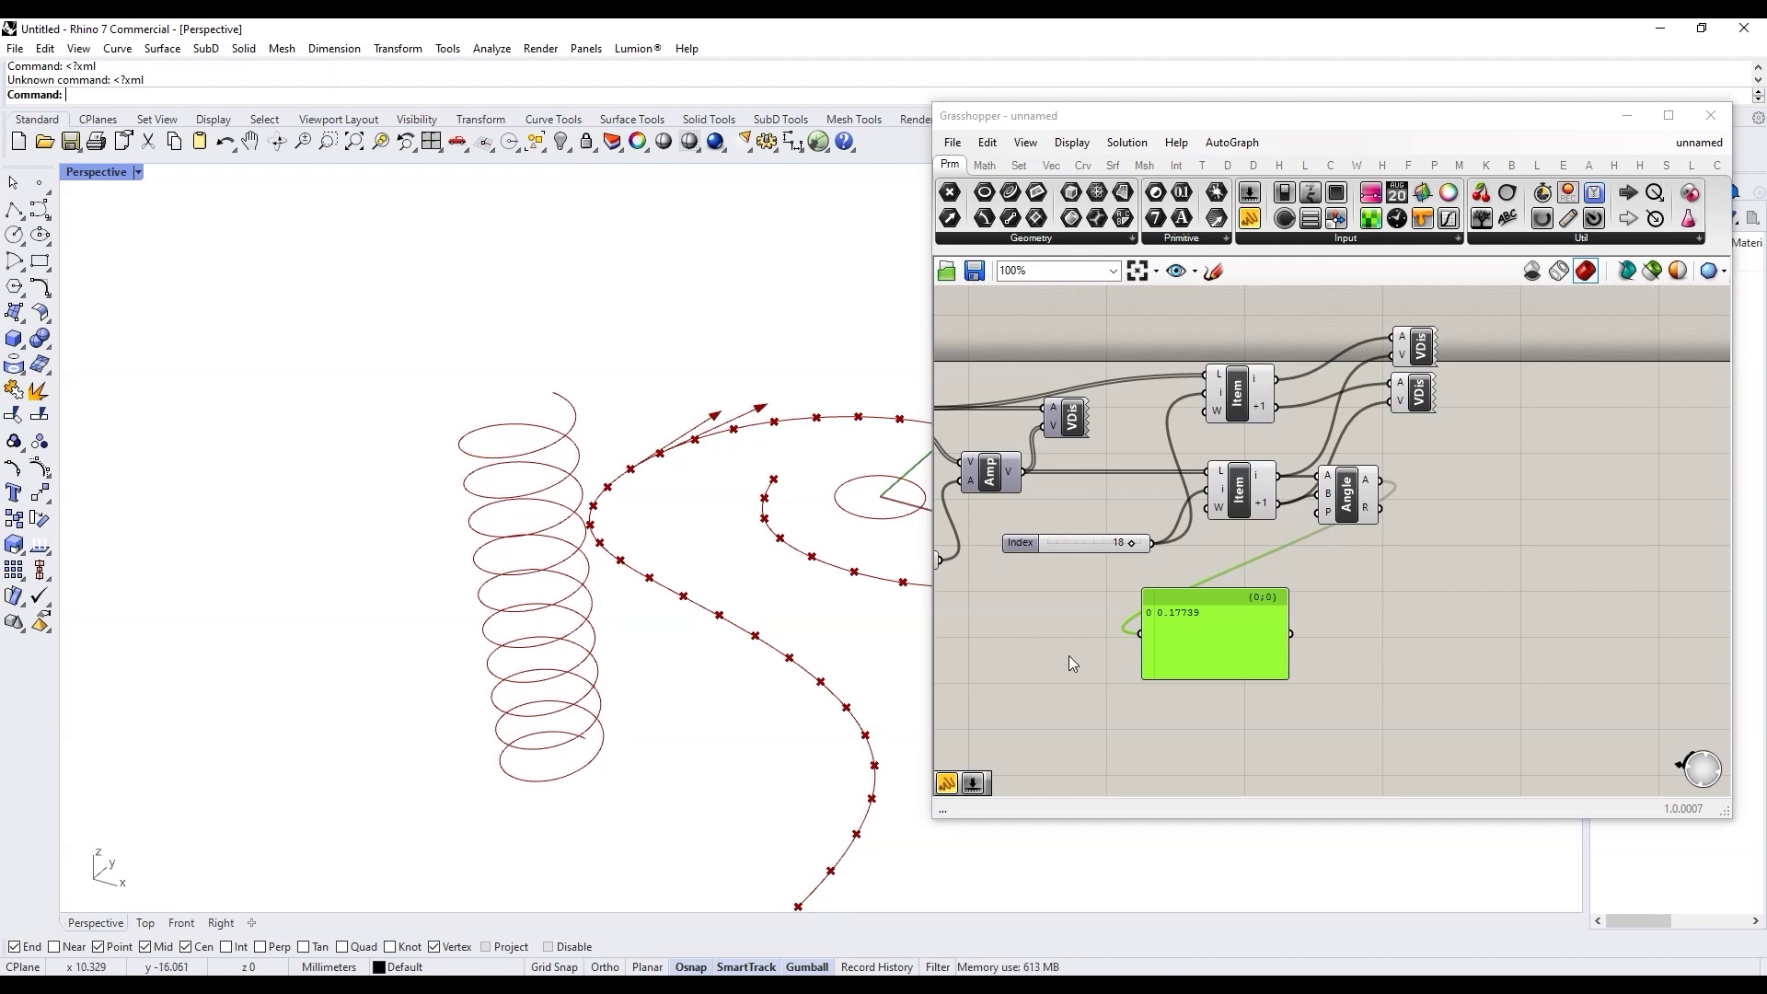
pyautogui.scroll(-4, 1209, 547)
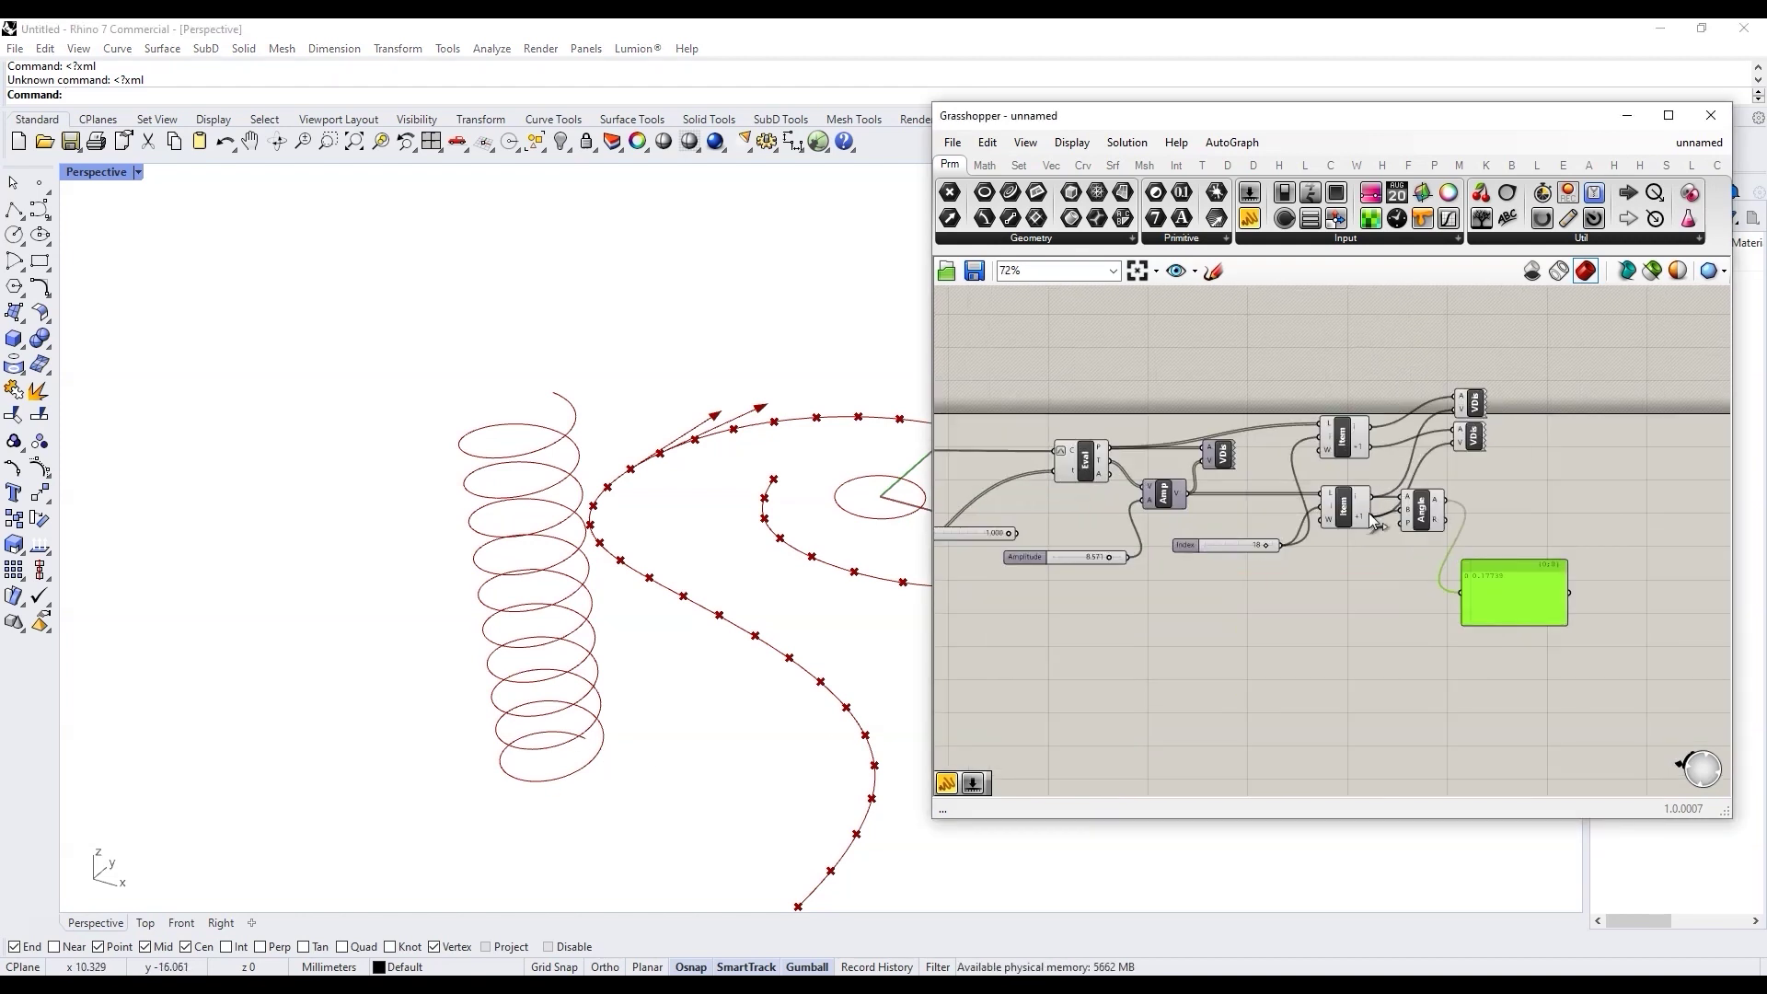
pyautogui.scroll(5, 1079, 517)
pyautogui.moveTo(1049, 489); pyautogui.dragTo(1303, 442)
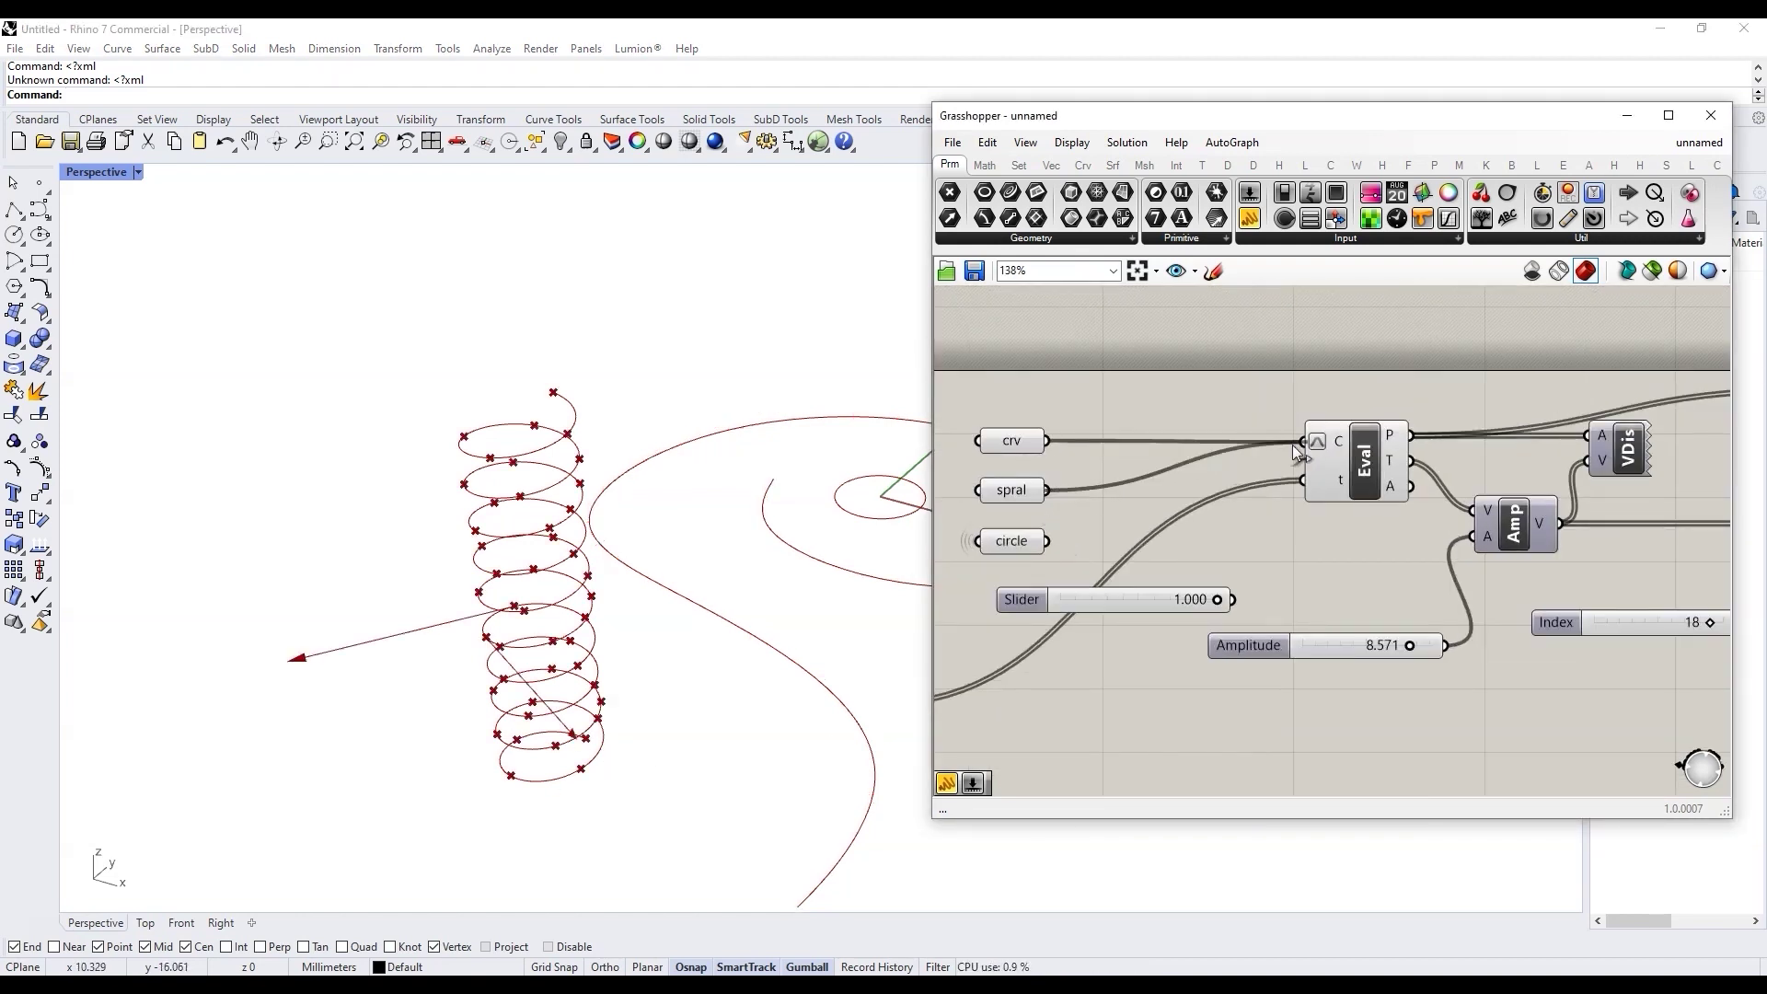
# Increase the number of steps feeding the Range so the spiral is divided much more densely
pyautogui.scroll(-3, 1117, 623)
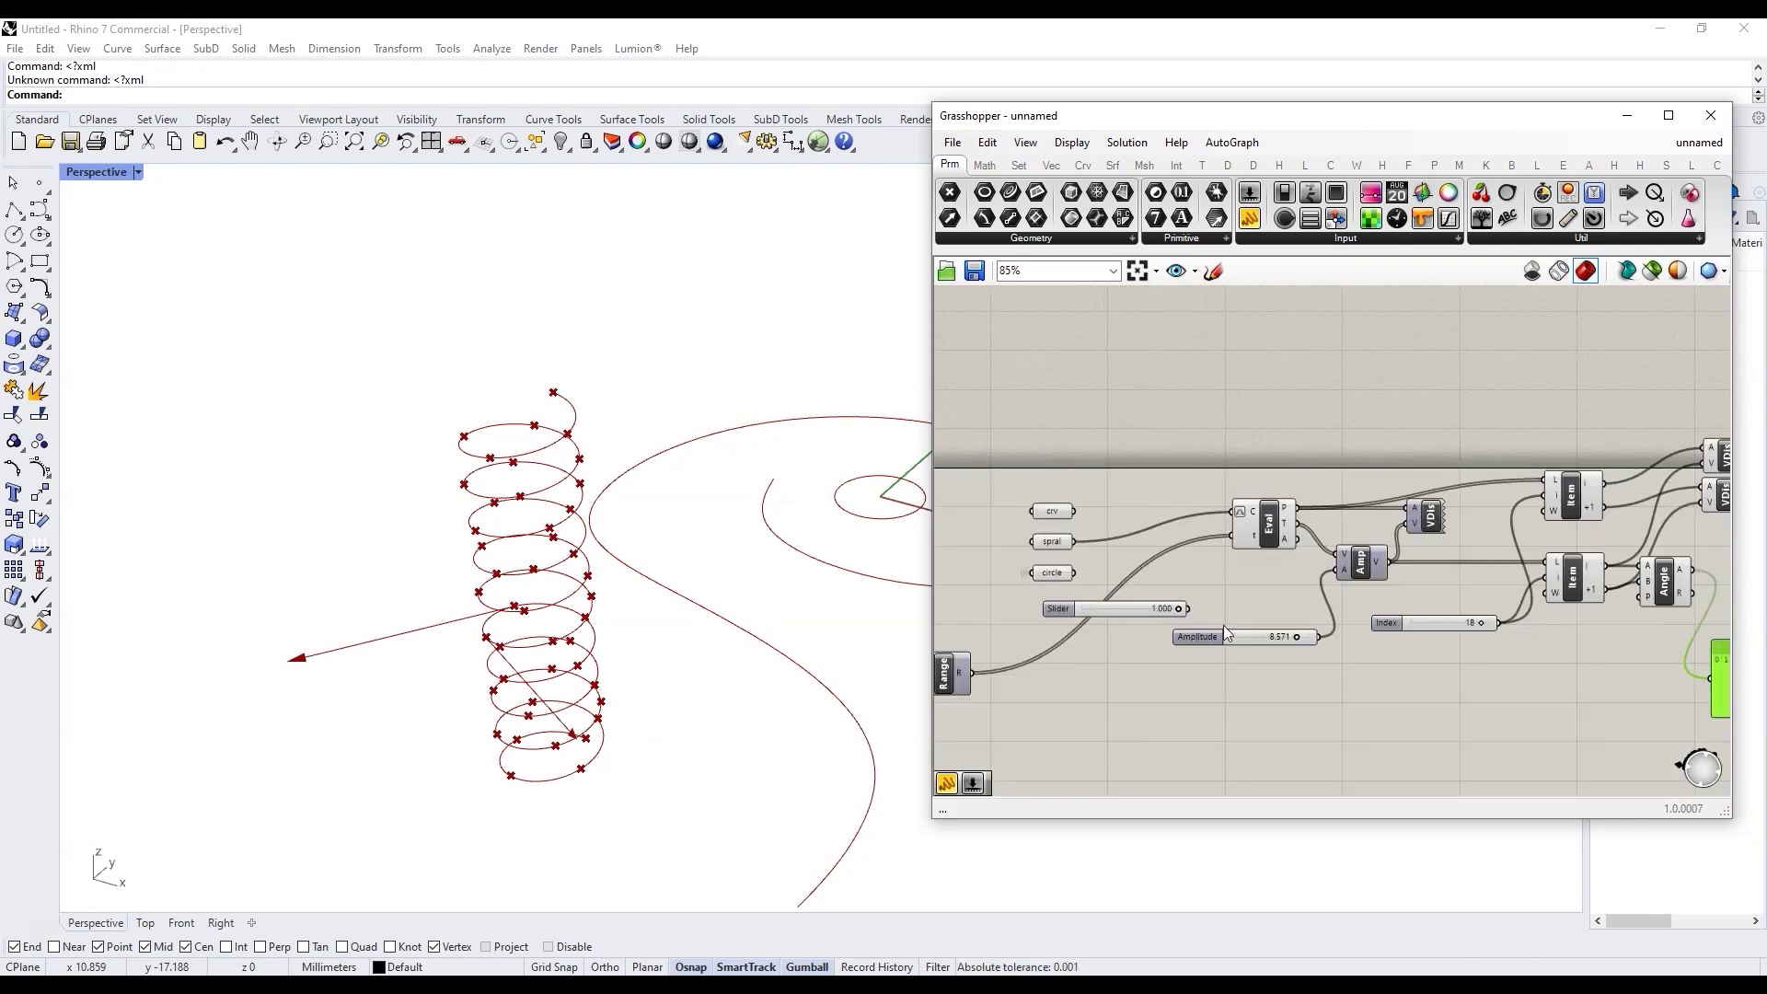
pyautogui.moveTo(976, 690); pyautogui.dragTo(1265, 694, button='right')
pyautogui.scroll(2, 1197, 655)
pyautogui.moveTo(1156, 656); pyautogui.dragTo(1214, 657)
# Lower the Index slider to 7 to compare an earlier tangent pair on the spiral
pyautogui.scroll(-3, 1141, 612)
pyautogui.moveTo(1564, 656); pyautogui.dragTo(1343, 653, button='right')
pyautogui.scroll(3, 1553, 656)
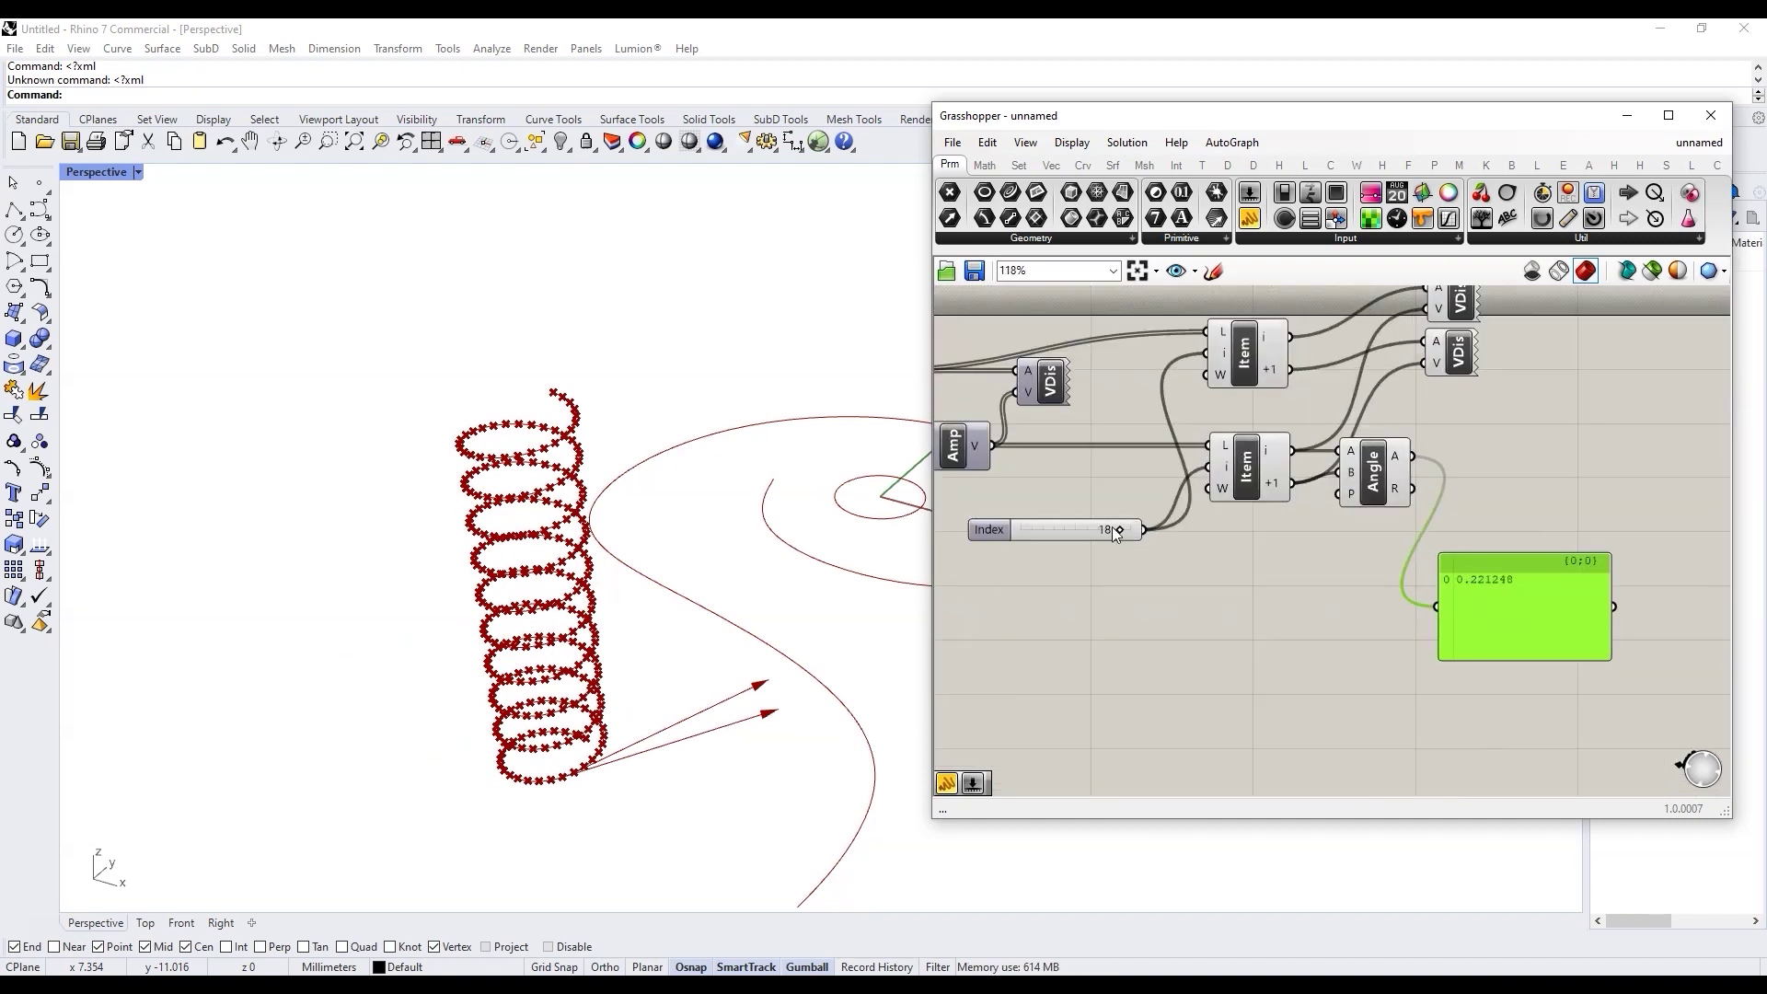
pyautogui.moveTo(1119, 526); pyautogui.dragTo(1064, 532)
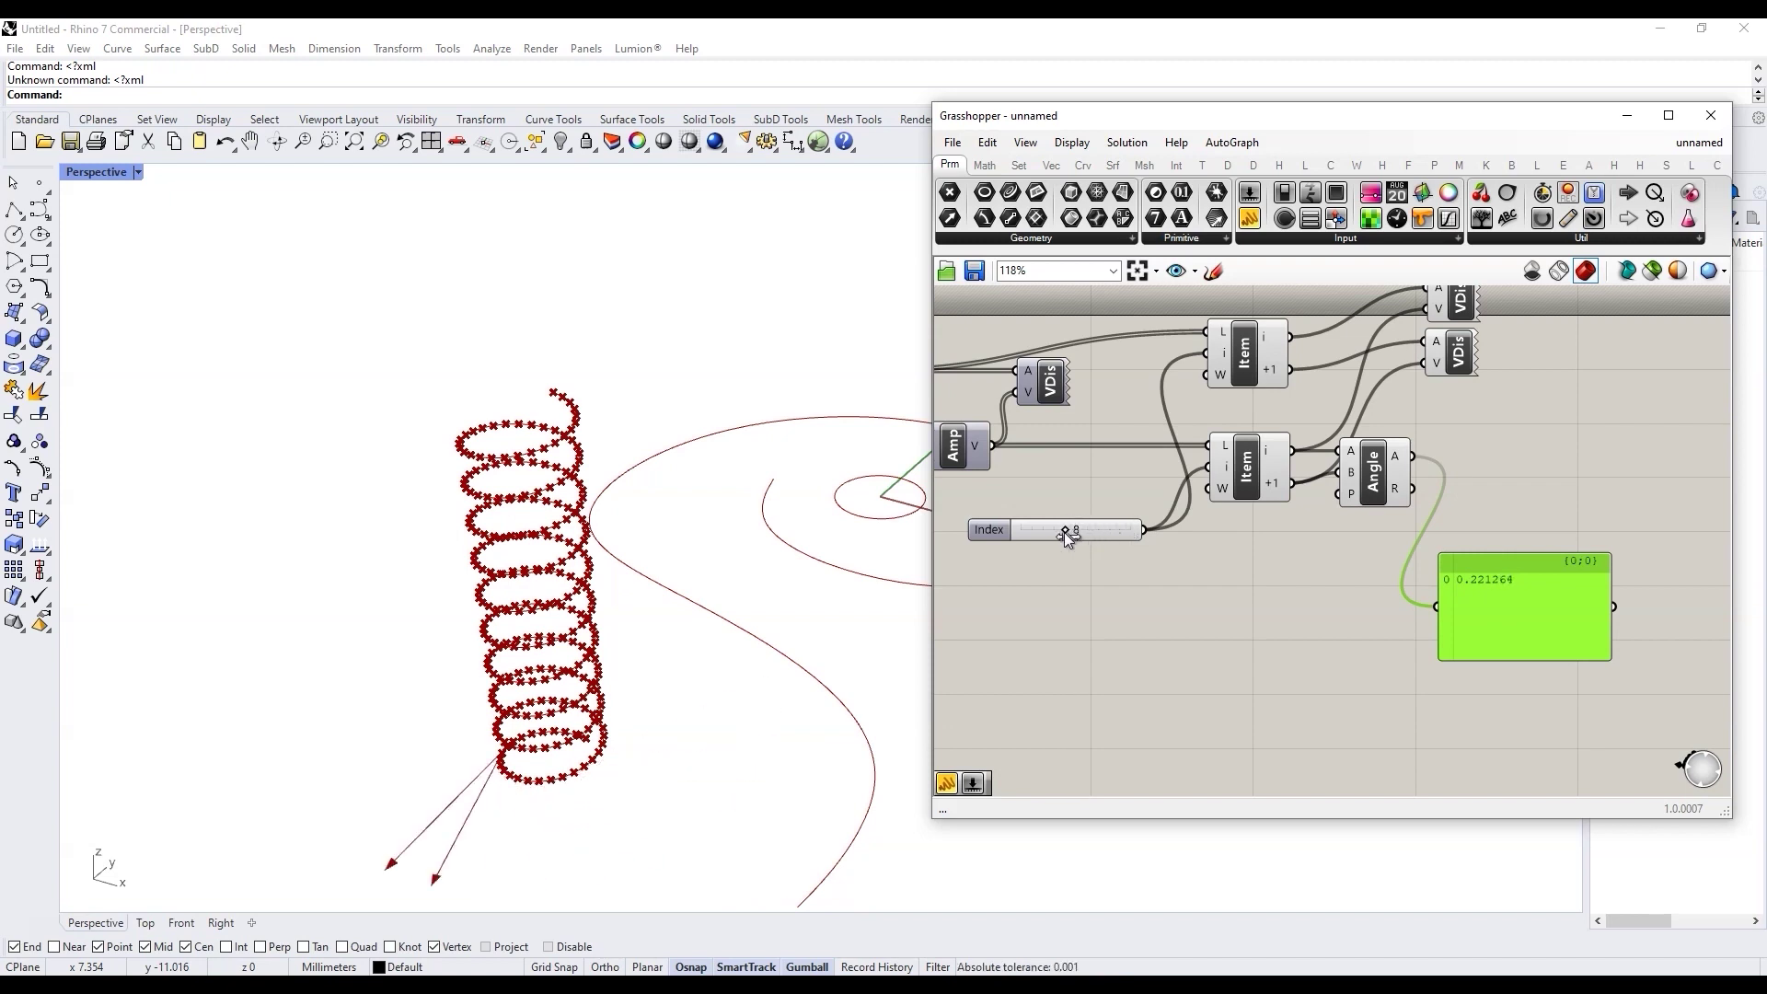
# Set the Index slider's maximum to 400 and raise its value to move the tangent pair along the spiral
pyautogui.click(992, 530)
pyautogui.doubleClick(992, 530)
pyautogui.click(935, 580)
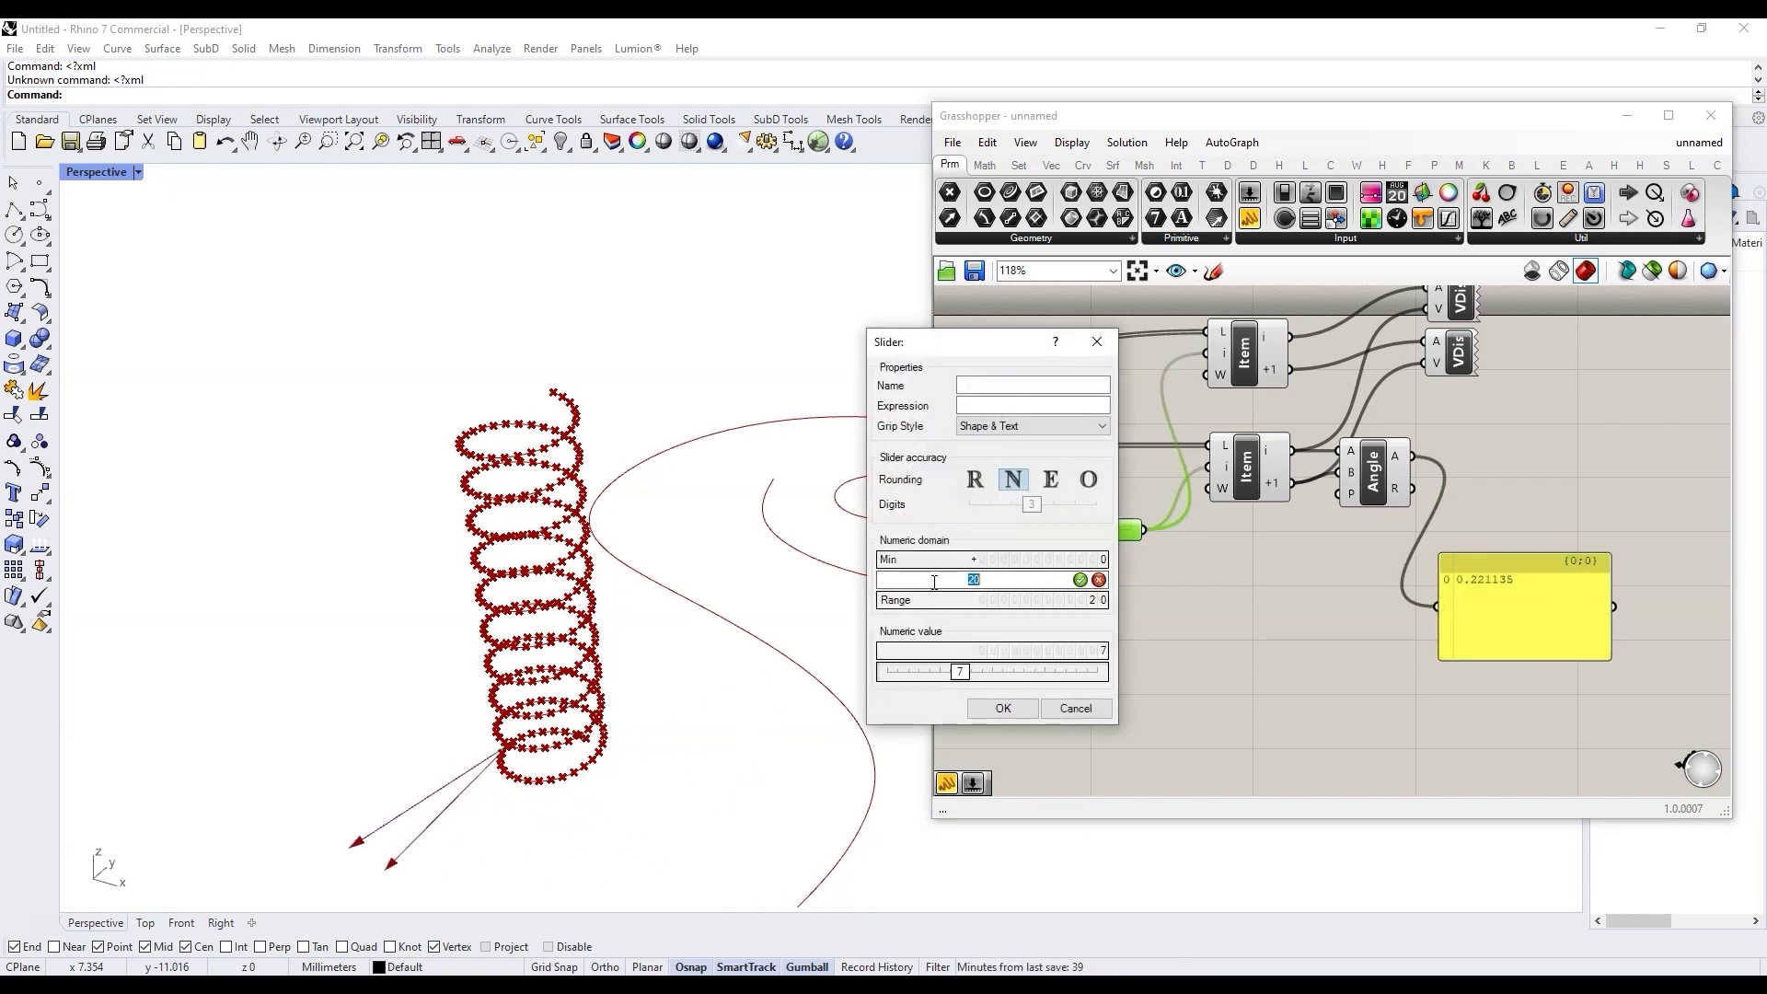
pyautogui.write('400')
pyautogui.press('Return')
pyautogui.click(1004, 708)
pyautogui.moveTo(1024, 527)
pyautogui.mouseDown()
pyautogui.moveTo(1093, 527)
pyautogui.moveTo(1038, 532)
pyautogui.mouseUp()
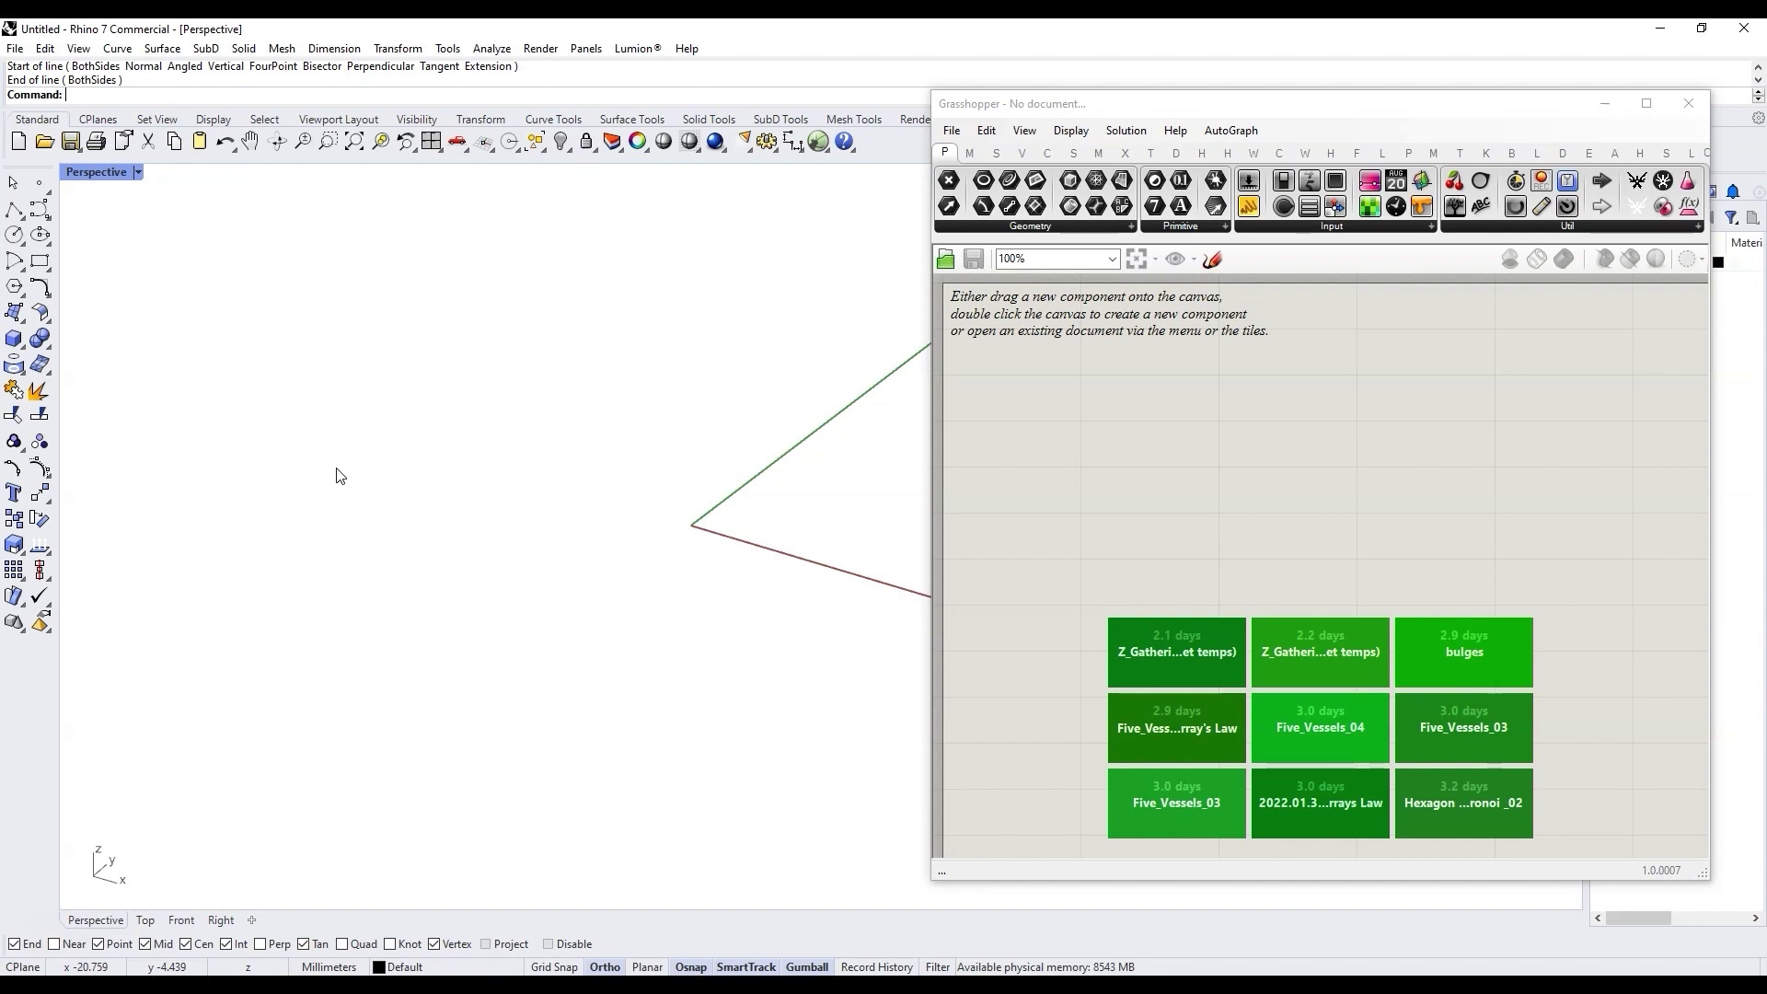
# Draw a straight line and, just below it, a circle in the Perspective view
pyautogui.click(225, 461)
pyautogui.click(422, 363)
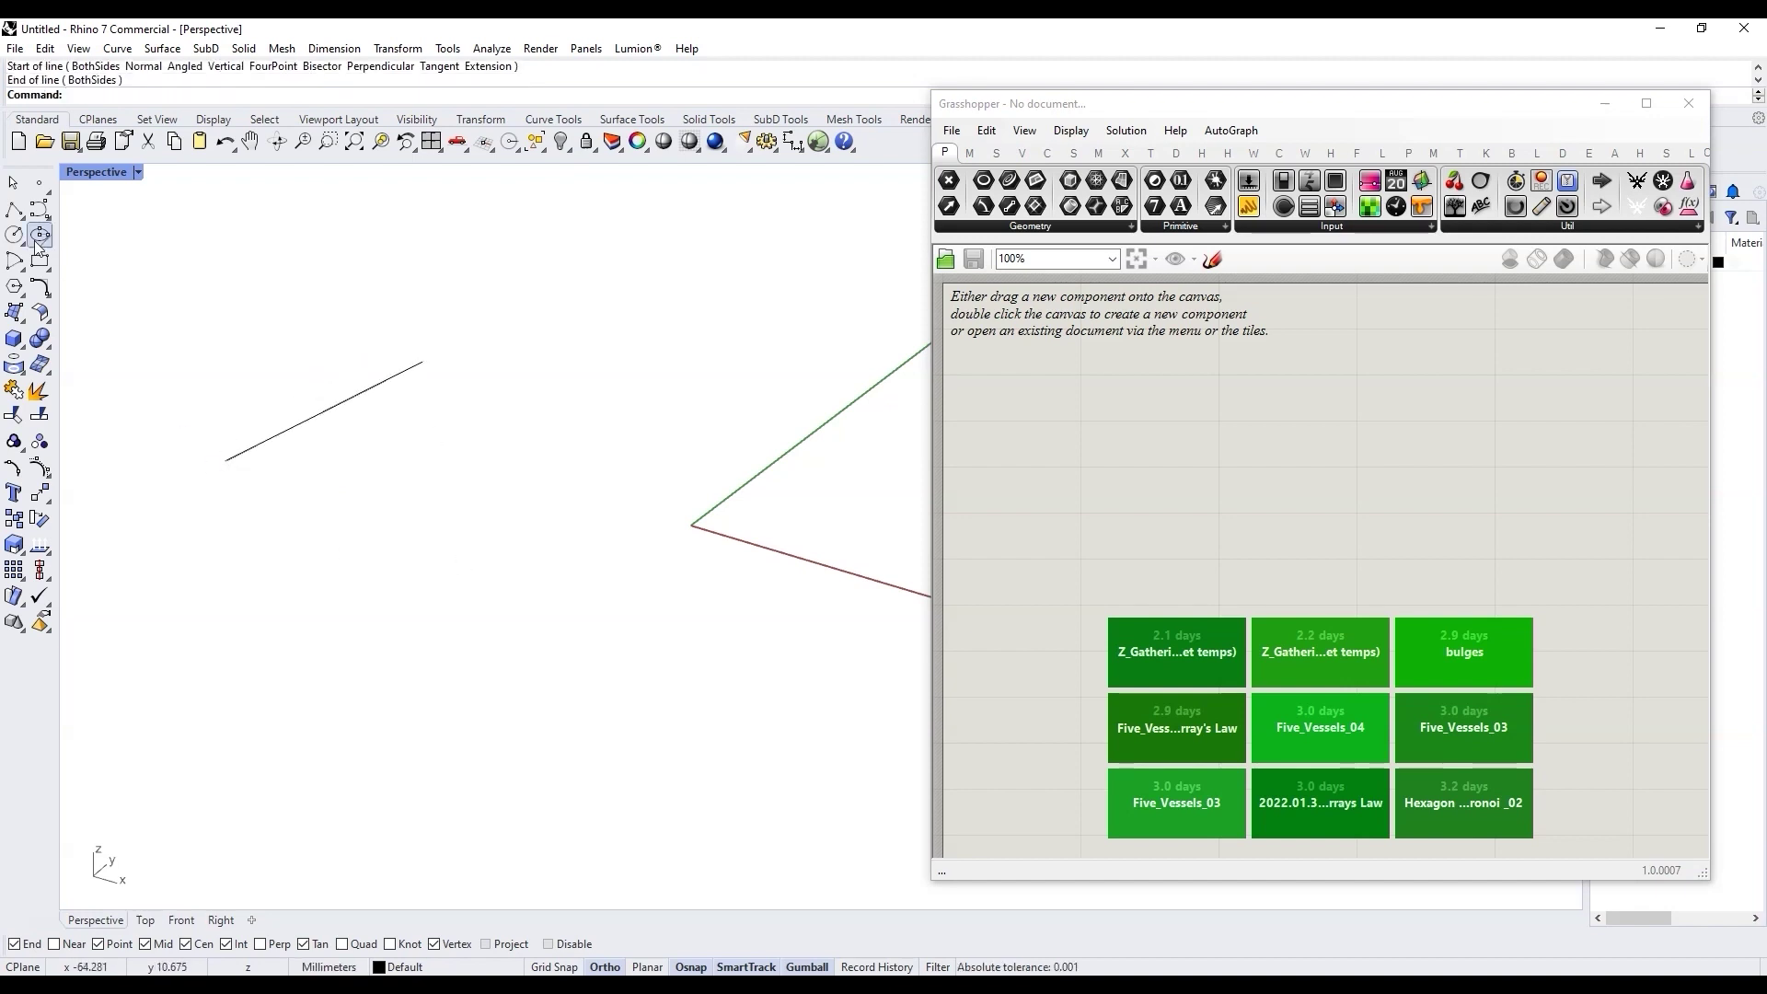
pyautogui.click(14, 235)
pyautogui.click(396, 515)
pyautogui.click(449, 545)
# Draw an S-shaped interpolated curve through five points beside the circle
pyautogui.write('ci')
pyautogui.press('Return')
pyautogui.click(473, 775)
pyautogui.click(498, 666)
pyautogui.click(684, 620)
pyautogui.click(813, 542)
pyautogui.click(830, 437)
pyautogui.press('Return')
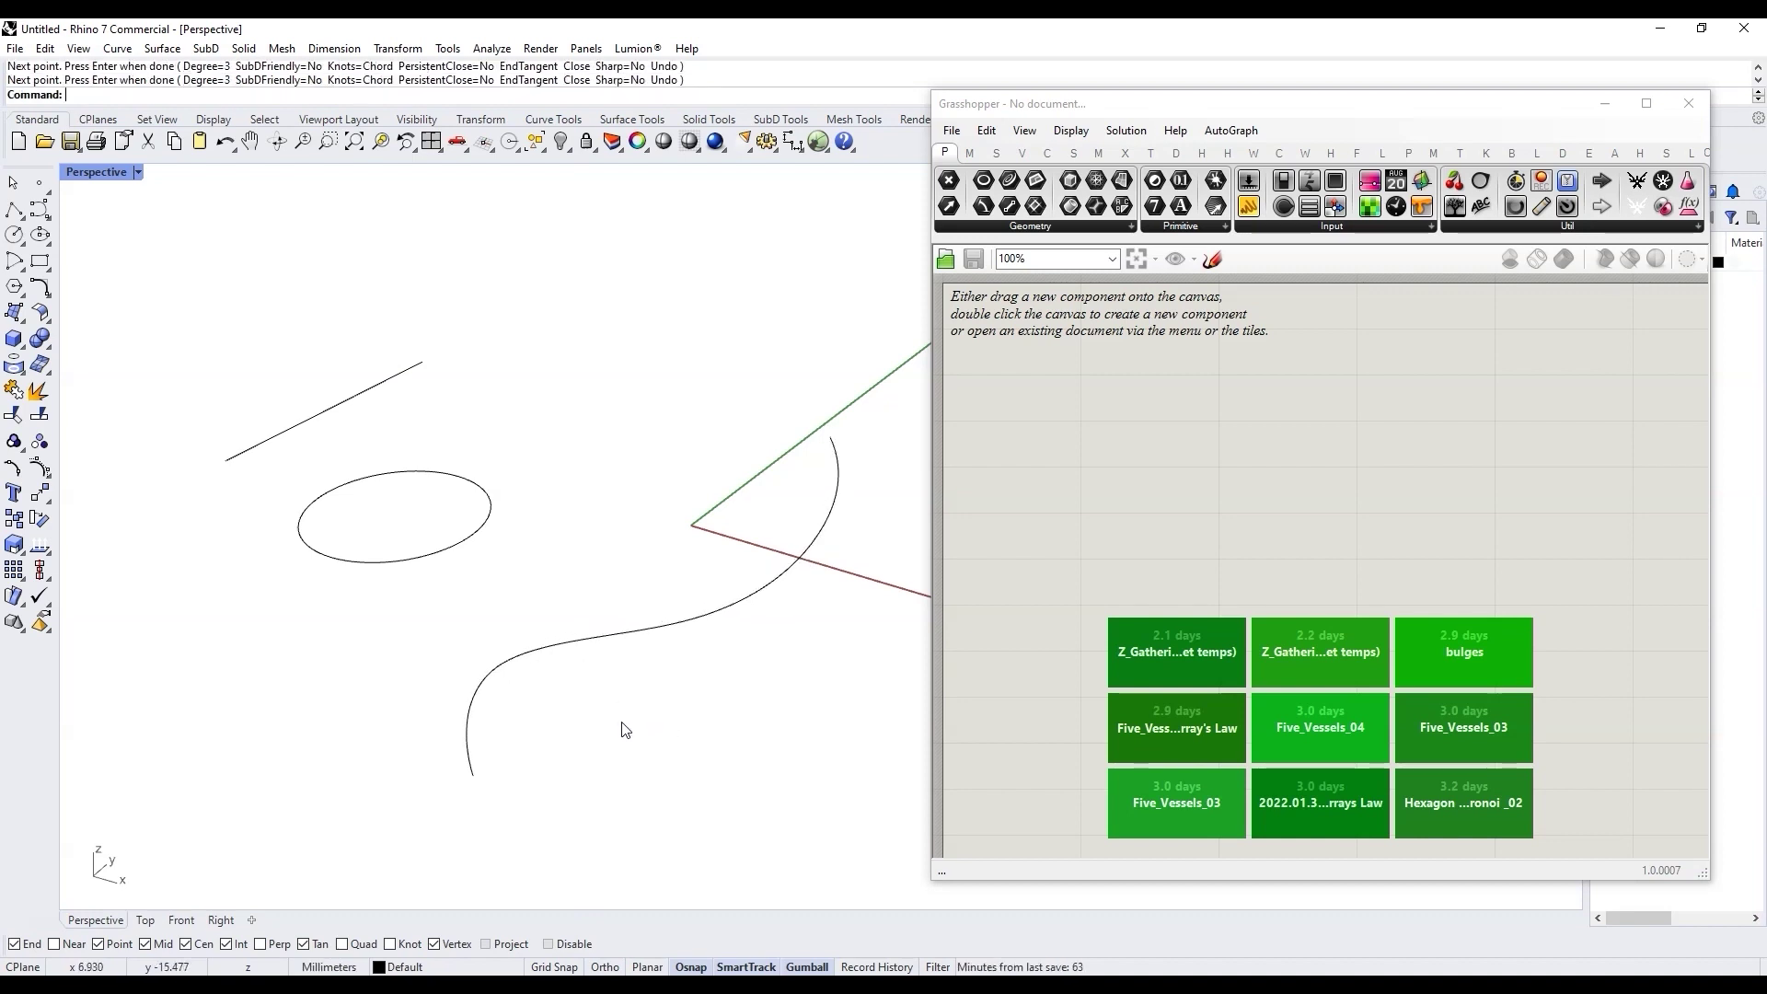
# Run CurvatureGraph on the line, circle and S-shaped curve, and set the curve hair colour to DarkGreen
pyautogui.moveTo(624, 729)
pyautogui.mouseDown()
pyautogui.moveTo(413, 425)
pyautogui.moveTo(303, 348)
pyautogui.mouseUp()
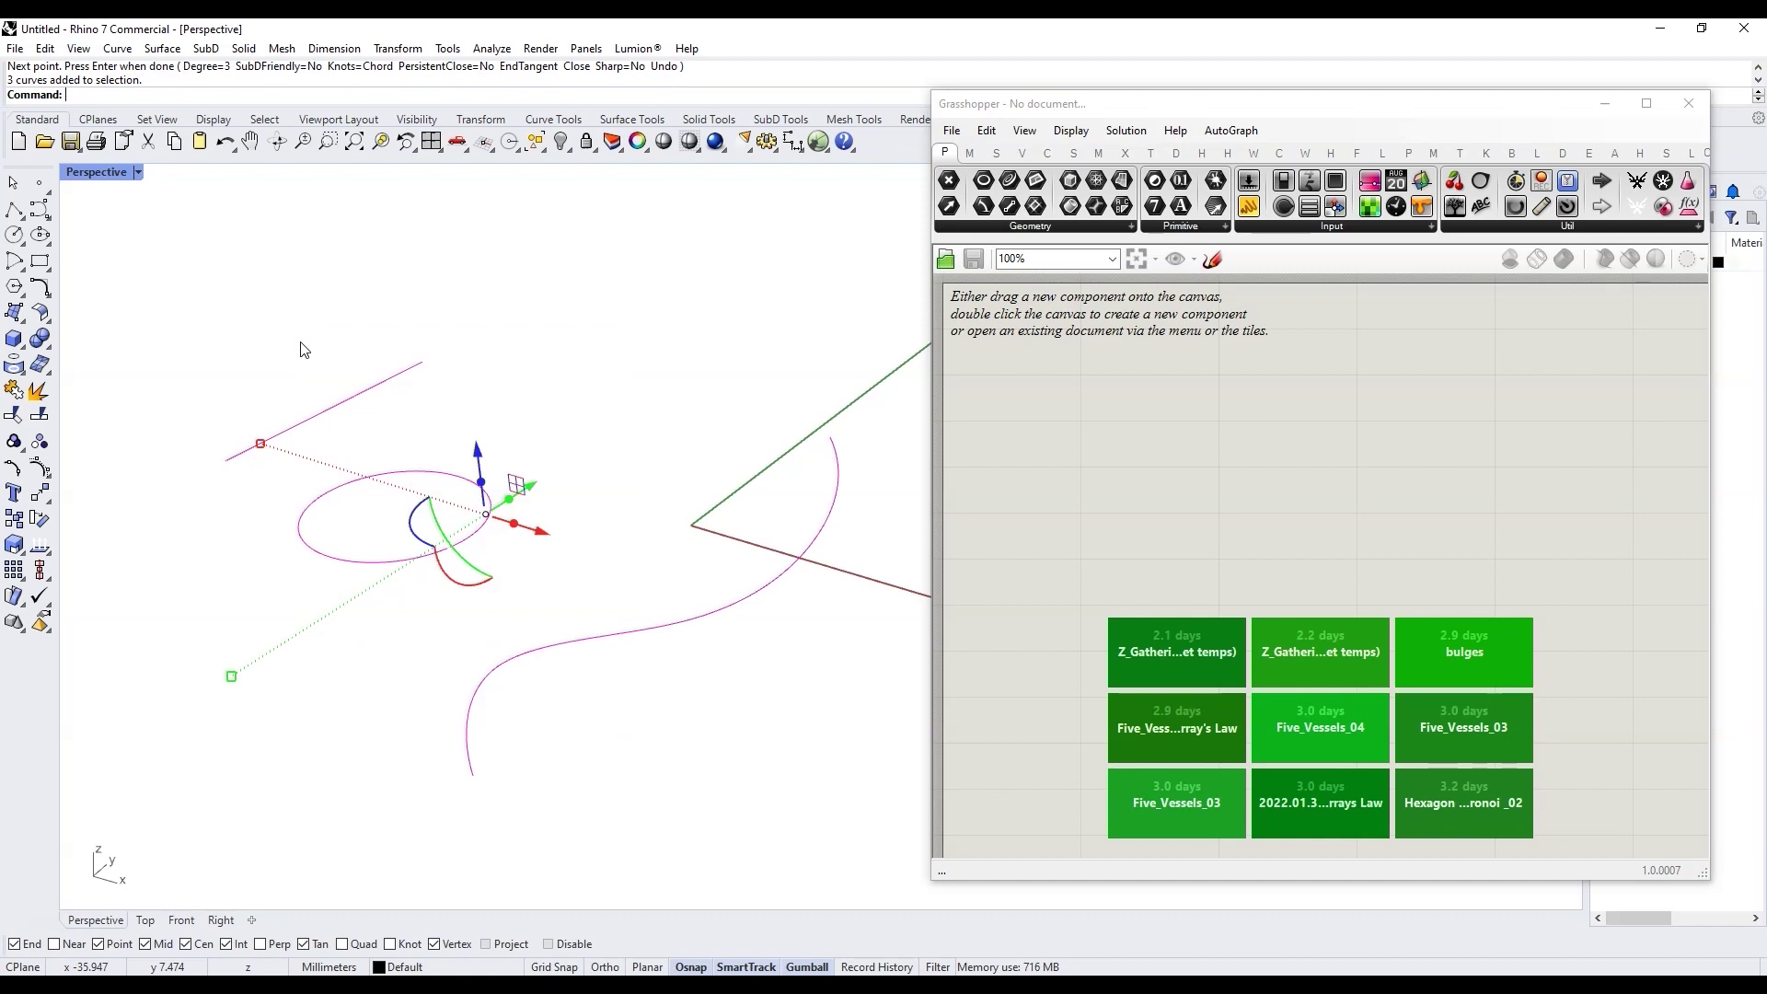
pyautogui.write('curvaturegraph')
pyautogui.press('Return')
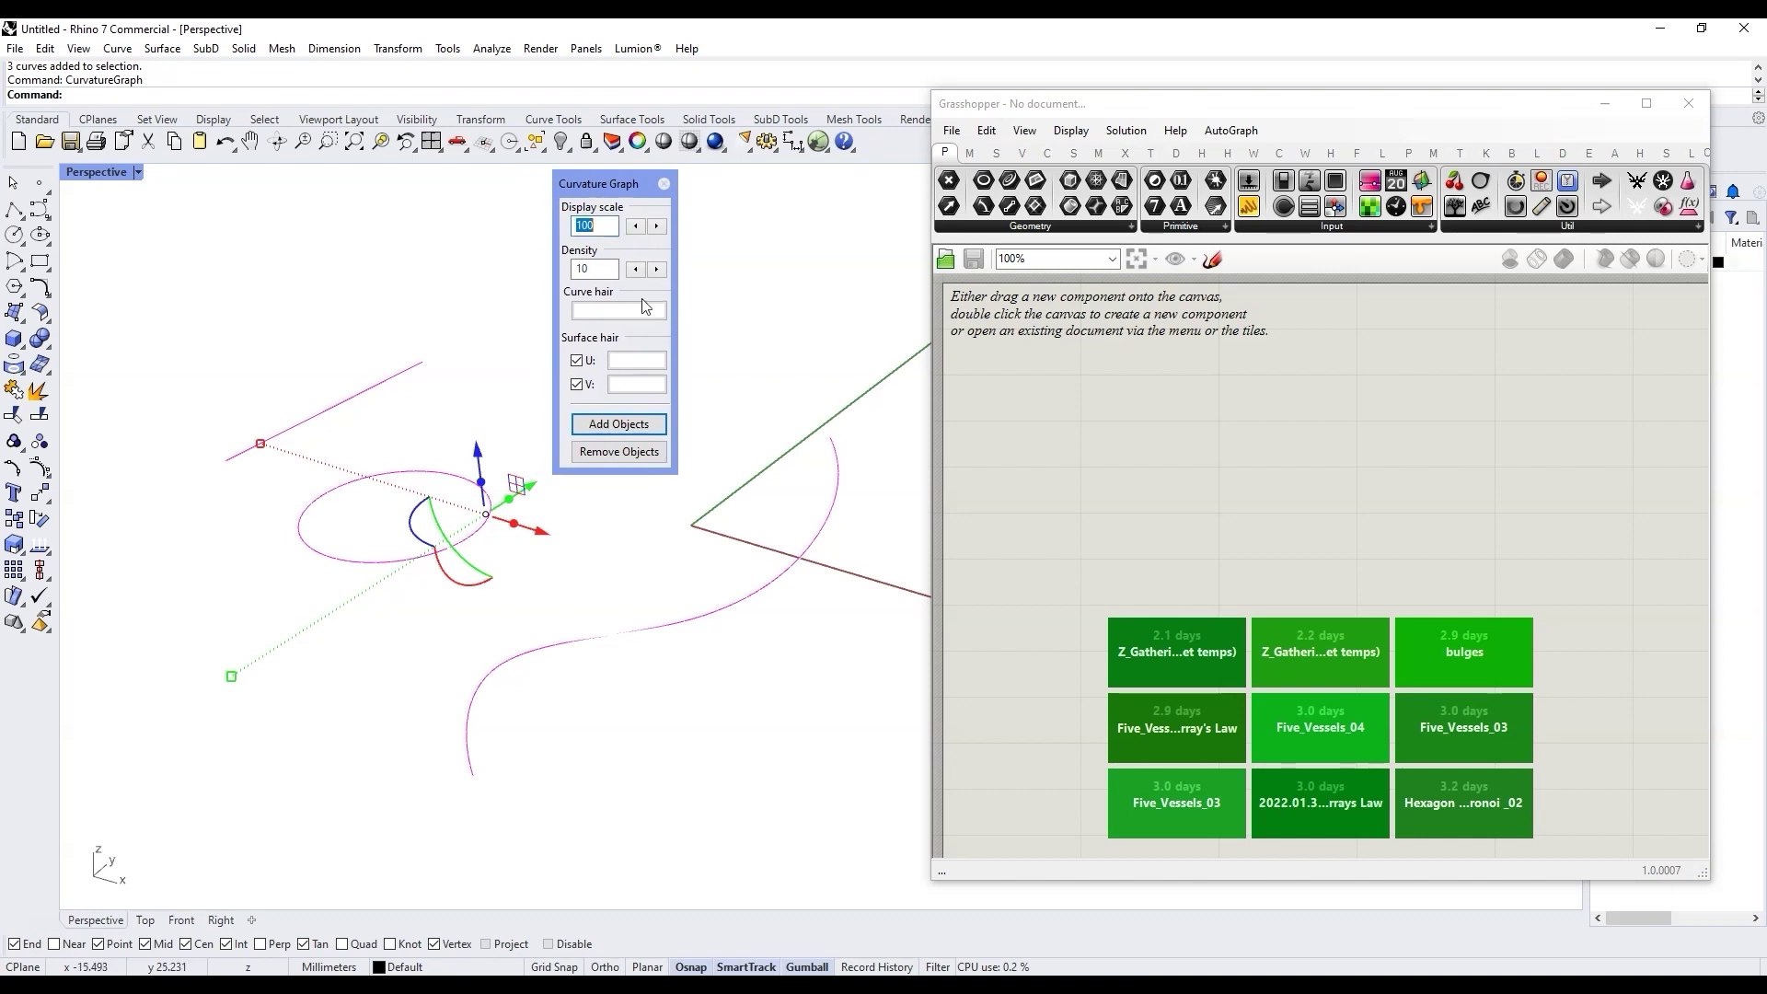
pyautogui.click(612, 311)
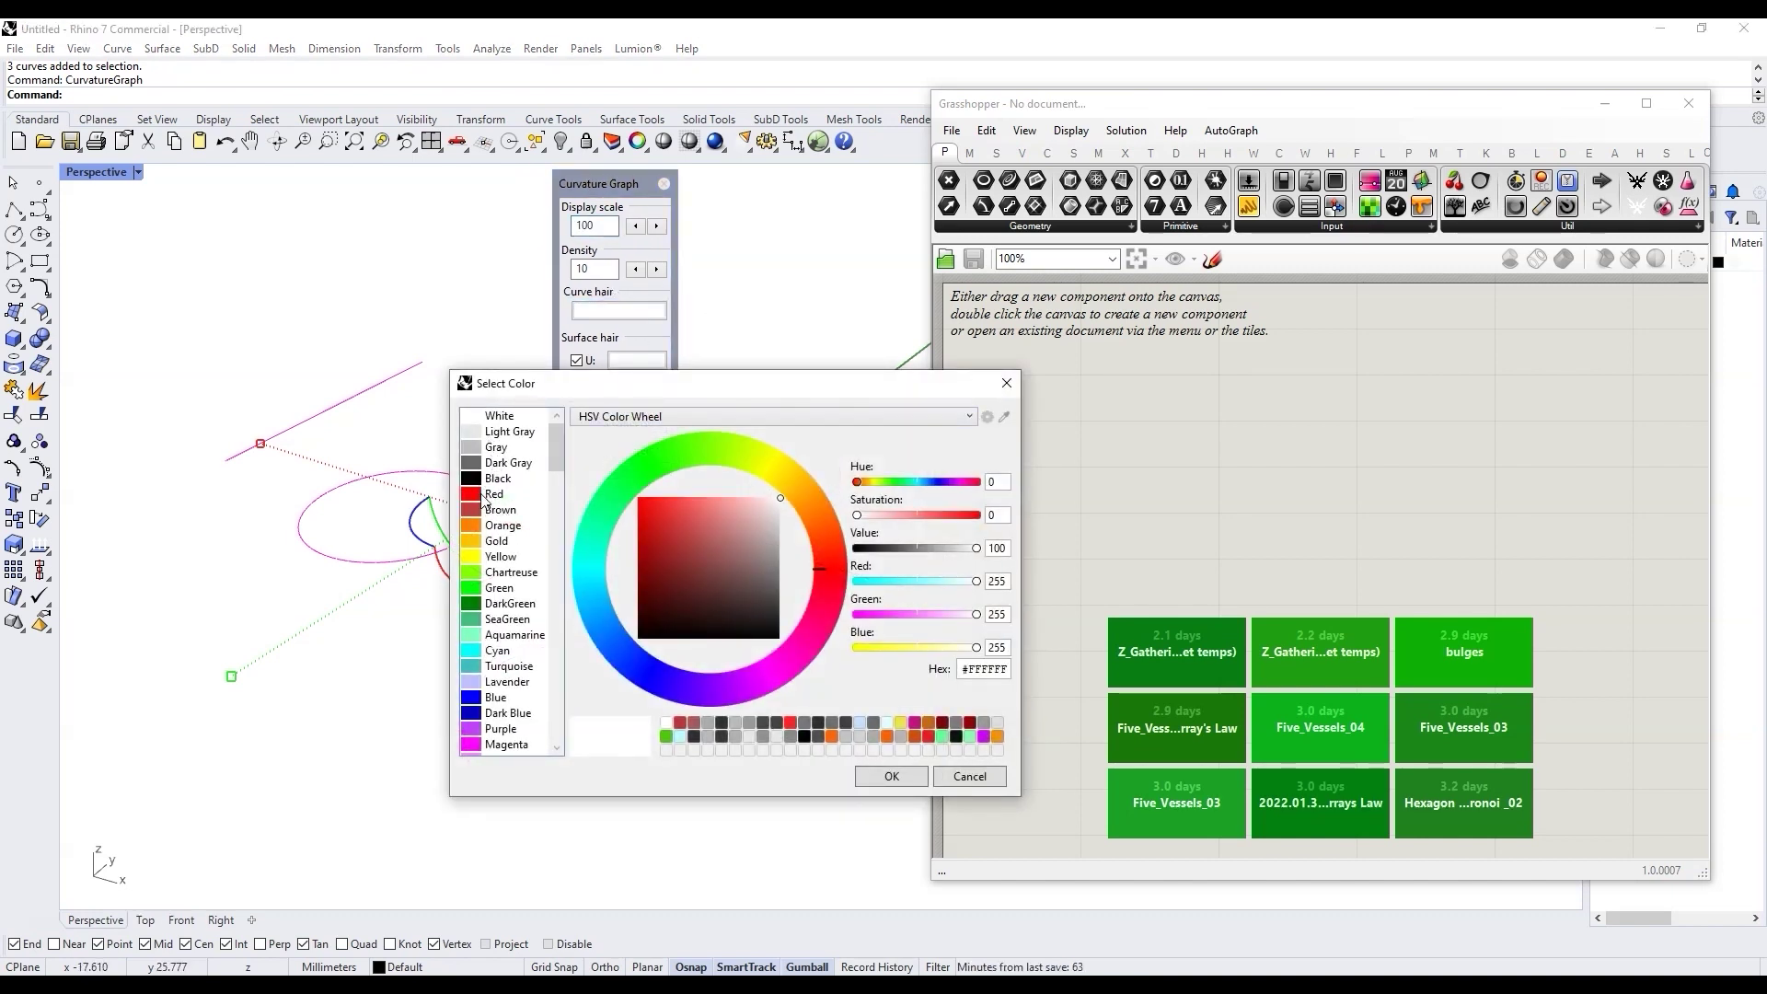
pyautogui.click(476, 606)
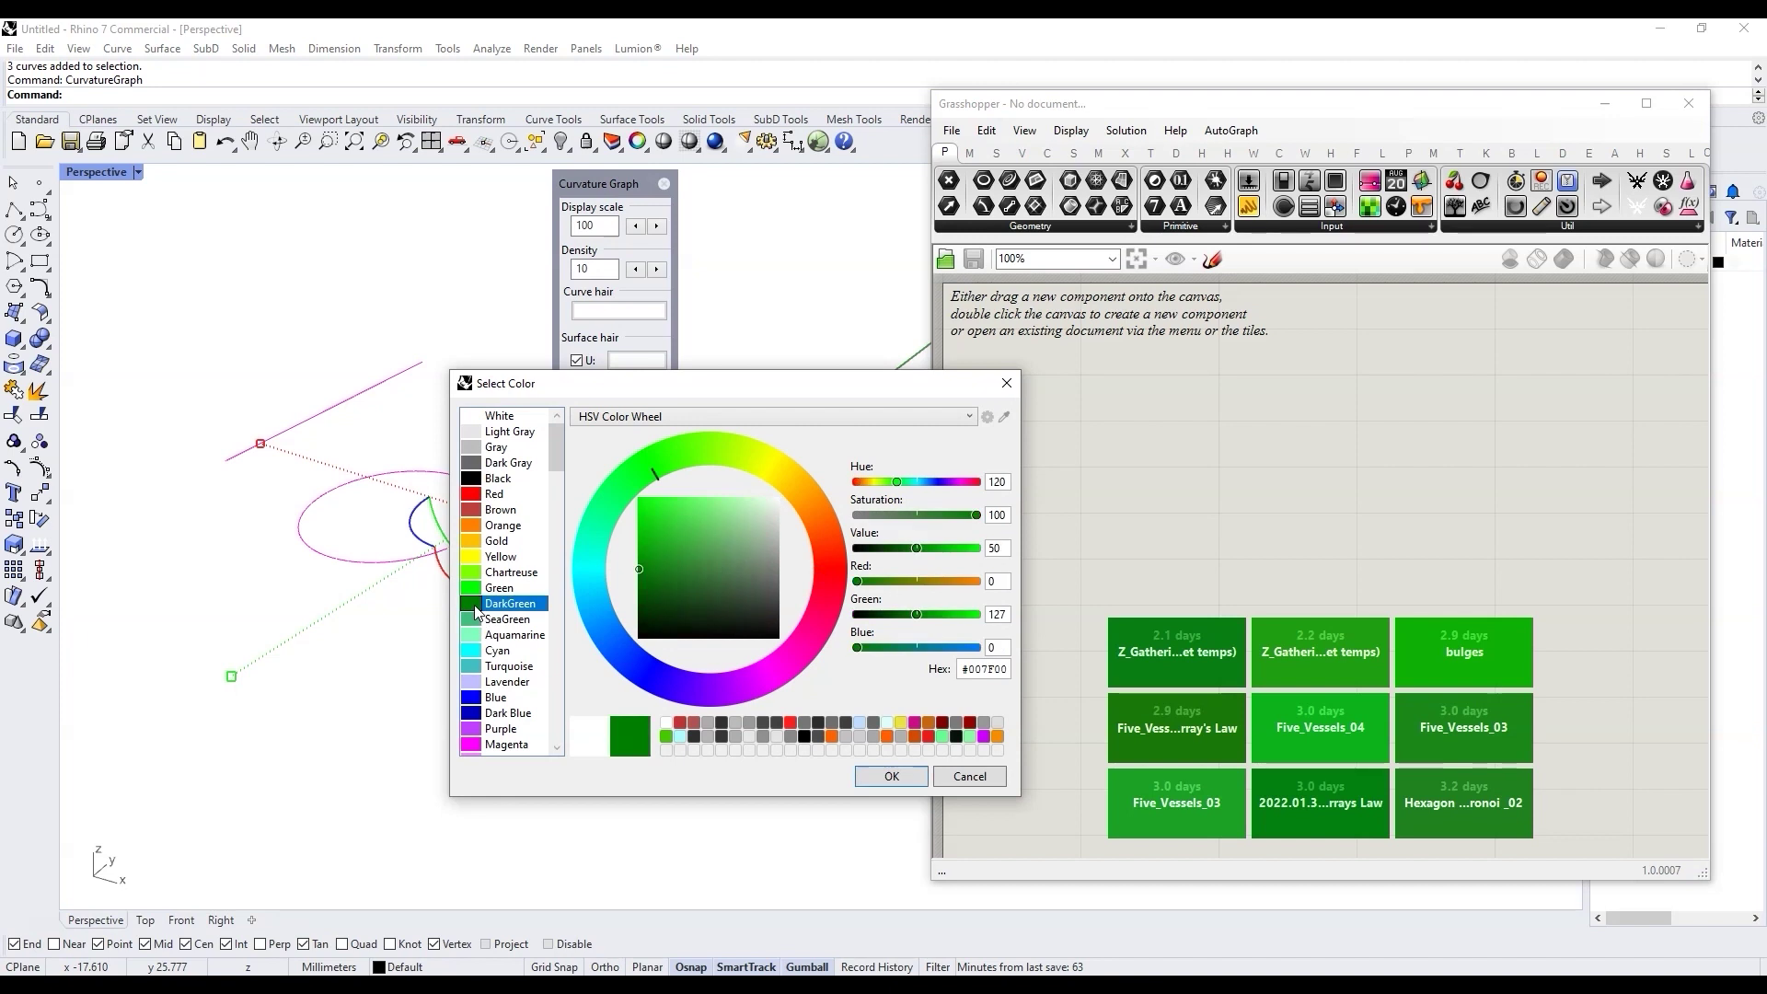
pyautogui.click(903, 782)
# Raise the curvature graph's display scale to 108
pyautogui.click(656, 226)
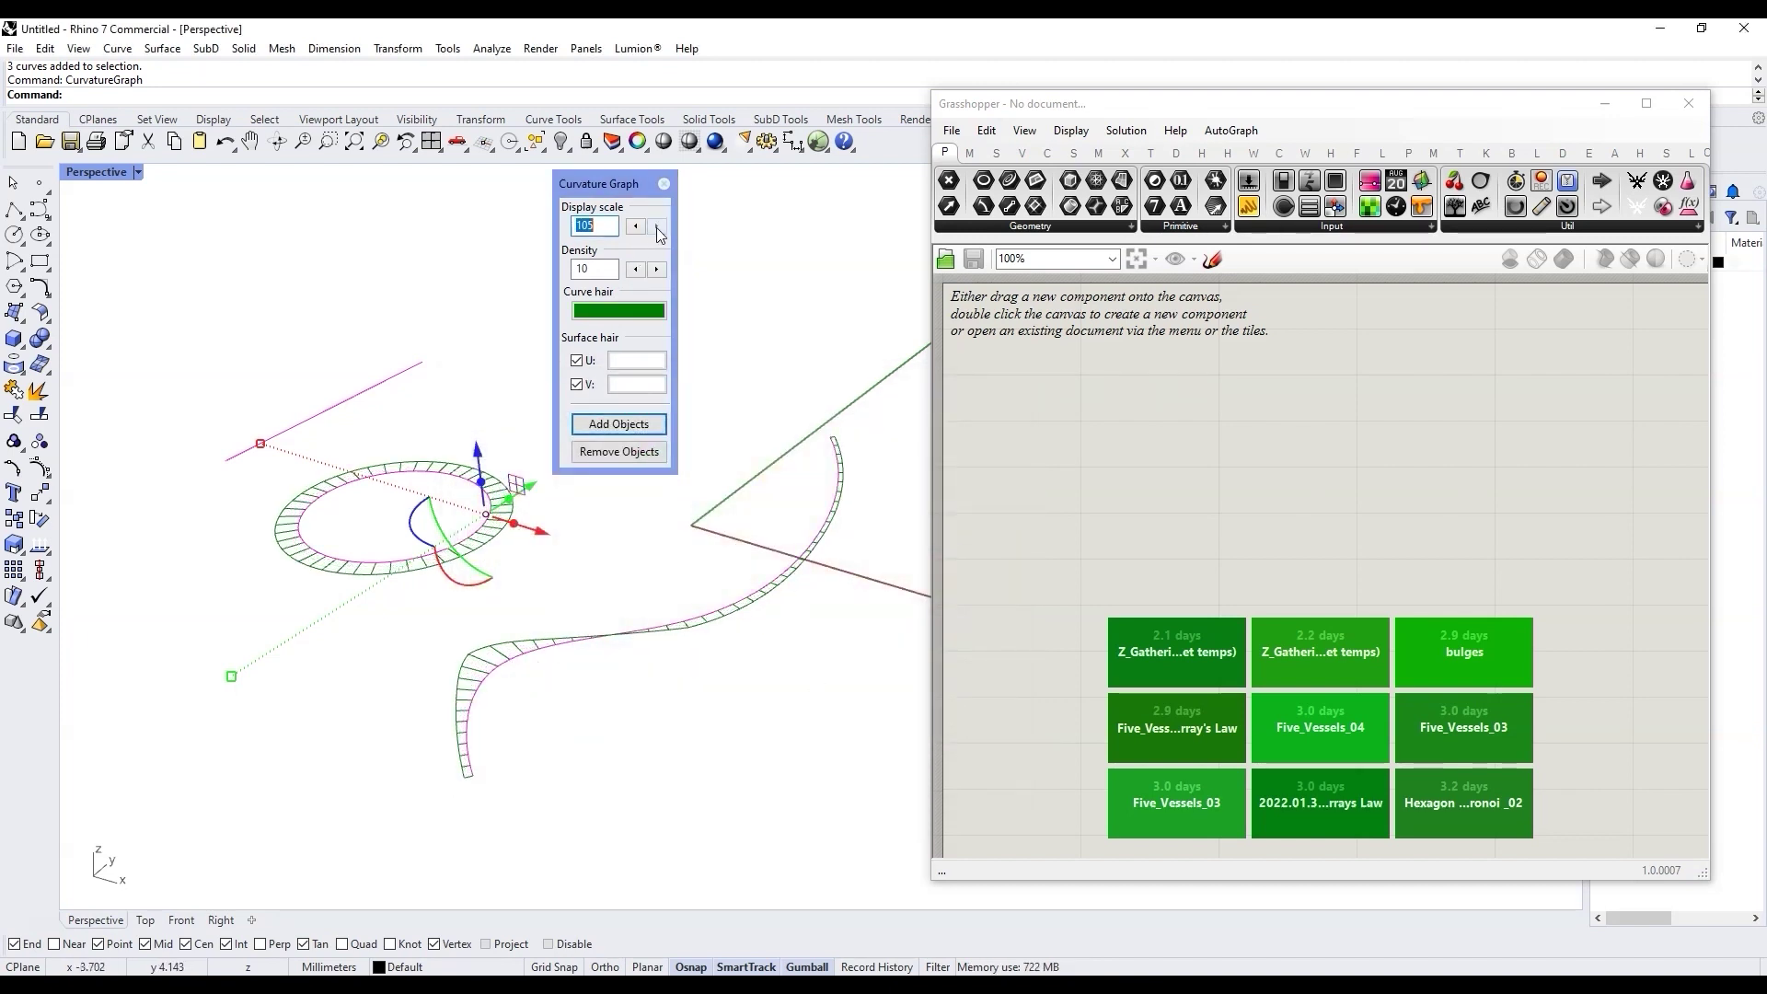
pyautogui.click(656, 226)
pyautogui.press('Return')
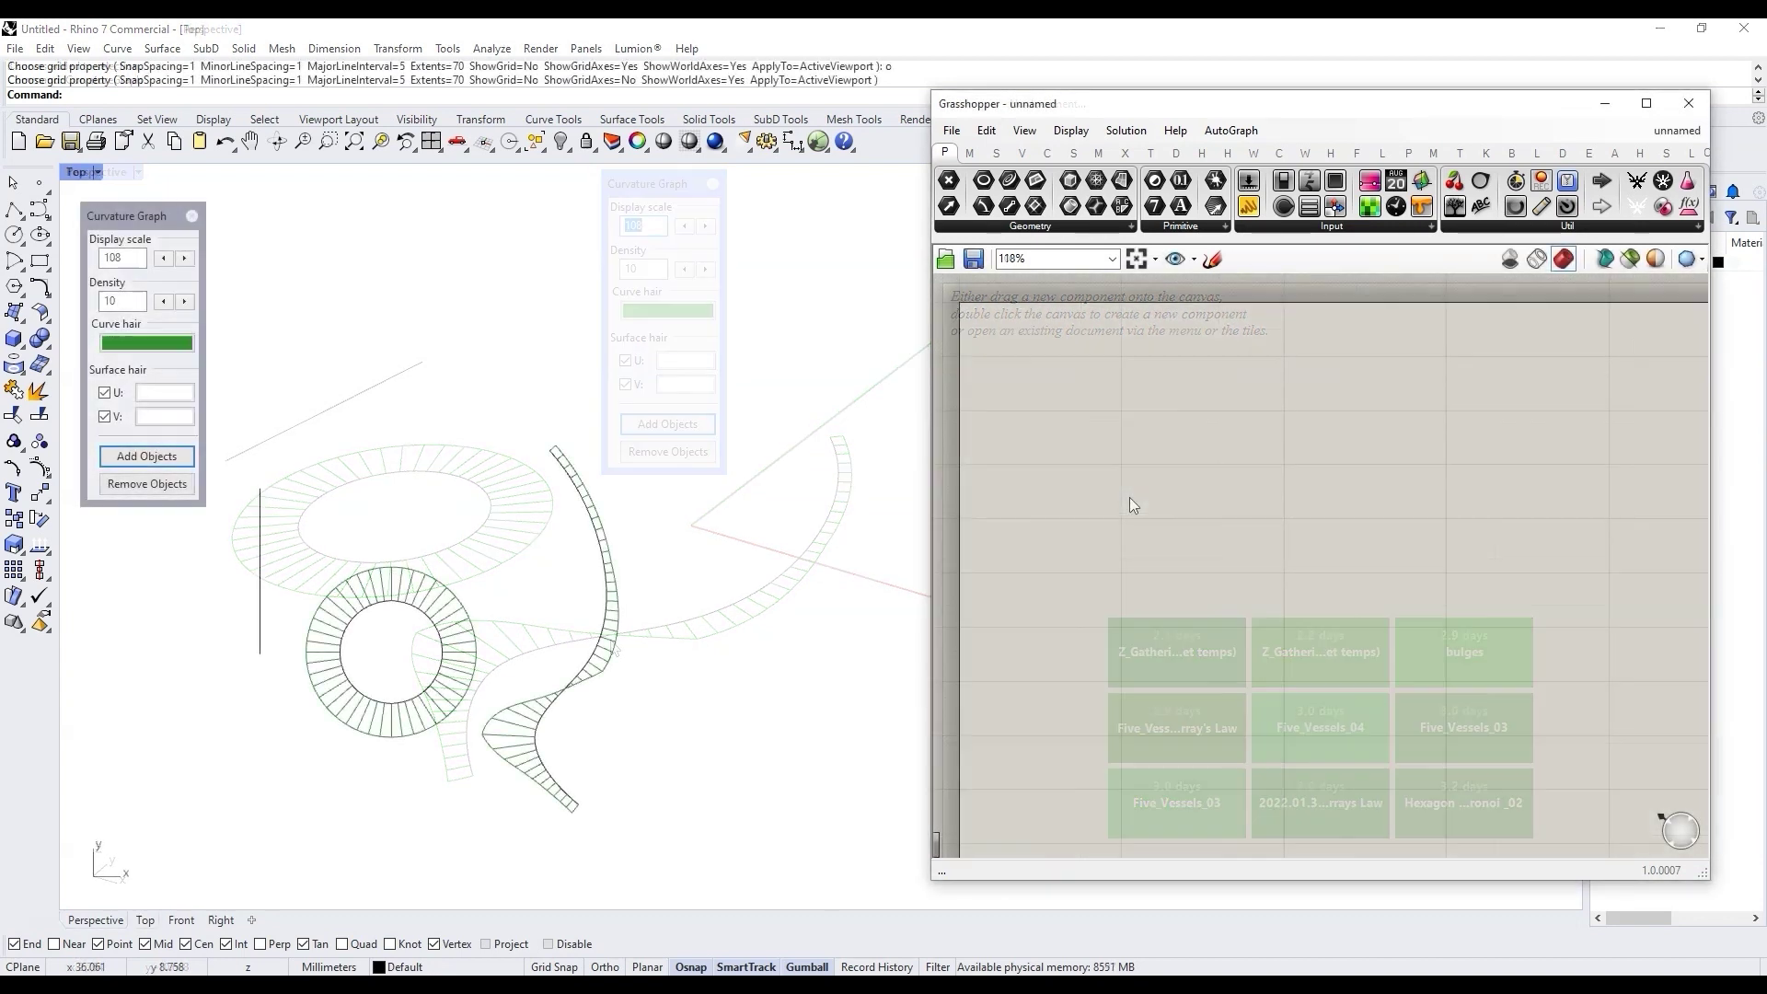
# Add a Construct Point component and a Move component to the new Grasshopper definition
pyautogui.doubleClick(1122, 466)
pyautogui.write('construct')
pyautogui.click(1128, 442)
pyautogui.doubleClick(1246, 461)
pyautogui.write('move')
pyautogui.click(1246, 438)
# Add Unit X, Power and a slider starting at 0.000, wiring 2 and the slider into Power and its result into Unit X
pyautogui.doubleClick(1217, 578)
pyautogui.write('x')
pyautogui.doubleClick(1147, 658)
pyautogui.write('pow')
pyautogui.doubleClick(1102, 699)
pyautogui.write('0.000<')
pyautogui.moveTo(1146, 656); pyautogui.dragTo(1243, 656)
pyautogui.moveTo(1079, 653); pyautogui.dragTo(1207, 665)
pyautogui.moveTo(1278, 583)
pyautogui.mouseDown()
pyautogui.moveTo(1340, 628)
pyautogui.moveTo(1302, 606)
pyautogui.mouseUp()
# Add a Circle centred on the Move output with Power's result as radius, and use the Unit X vector as Move's translation
pyautogui.doubleClick(1462, 521)
pyautogui.write('cir')
pyautogui.click(1432, 503)
pyautogui.moveTo(1413, 476); pyautogui.dragTo(1498, 486)
pyautogui.moveTo(1373, 489); pyautogui.dragTo(1374, 458)
pyautogui.moveTo(1375, 606); pyautogui.dragTo(1336, 470)
pyautogui.moveTo(1280, 655); pyautogui.dragTo(1498, 508)
pyautogui.moveTo(1374, 458); pyautogui.dragTo(1425, 497)
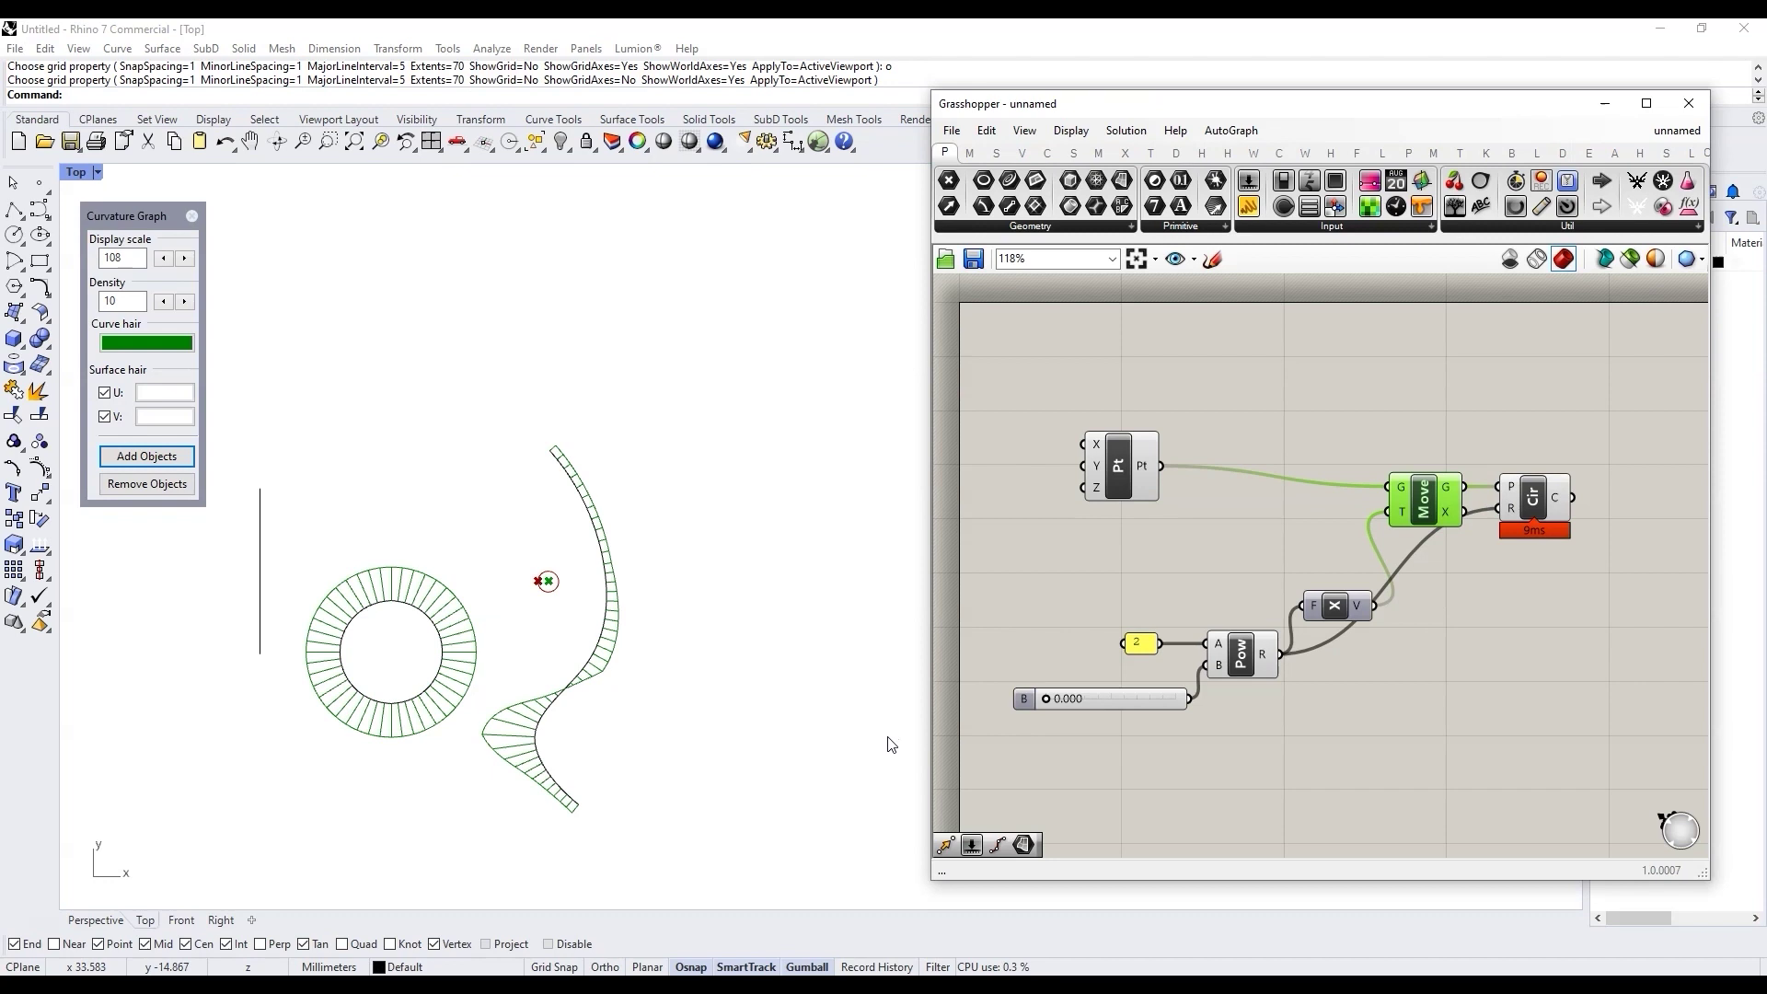
# Raise the exponent slider to 14.000 to enlarge the circle's radius while zoomed in on its fixed edge point
pyautogui.scroll(5, 522, 585)
pyautogui.scroll(10, 534, 571)
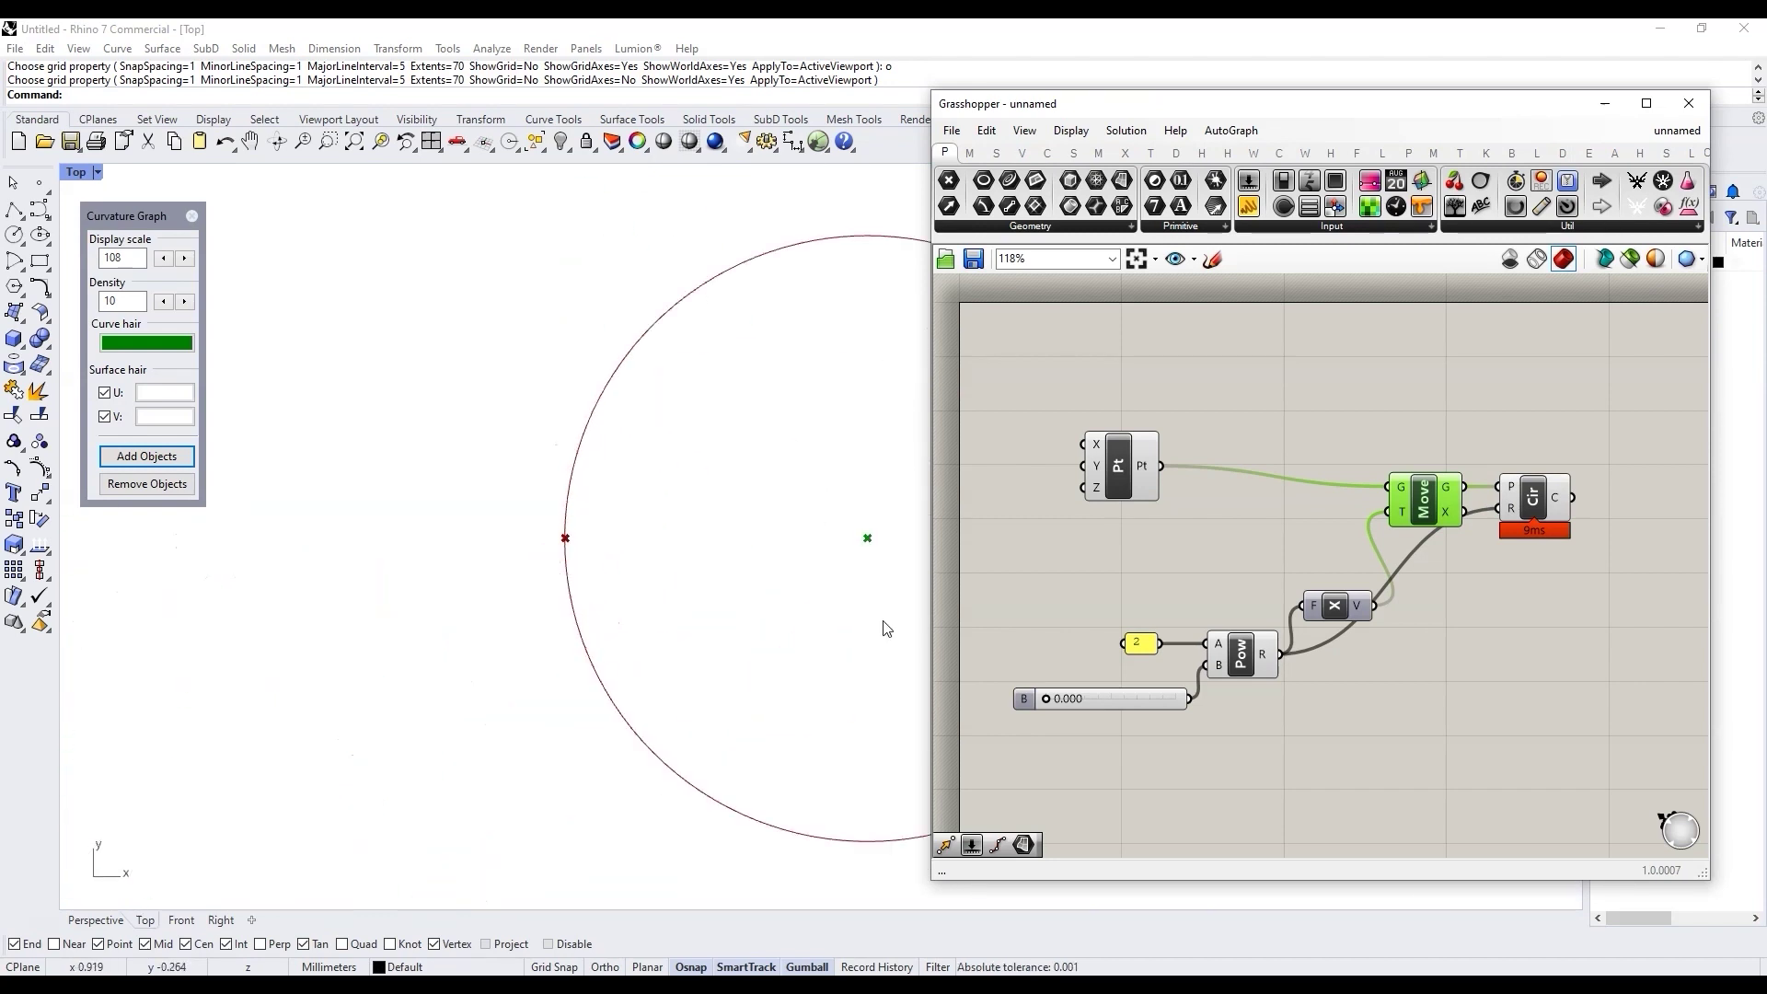
pyautogui.moveTo(1046, 698); pyautogui.dragTo(1187, 702)
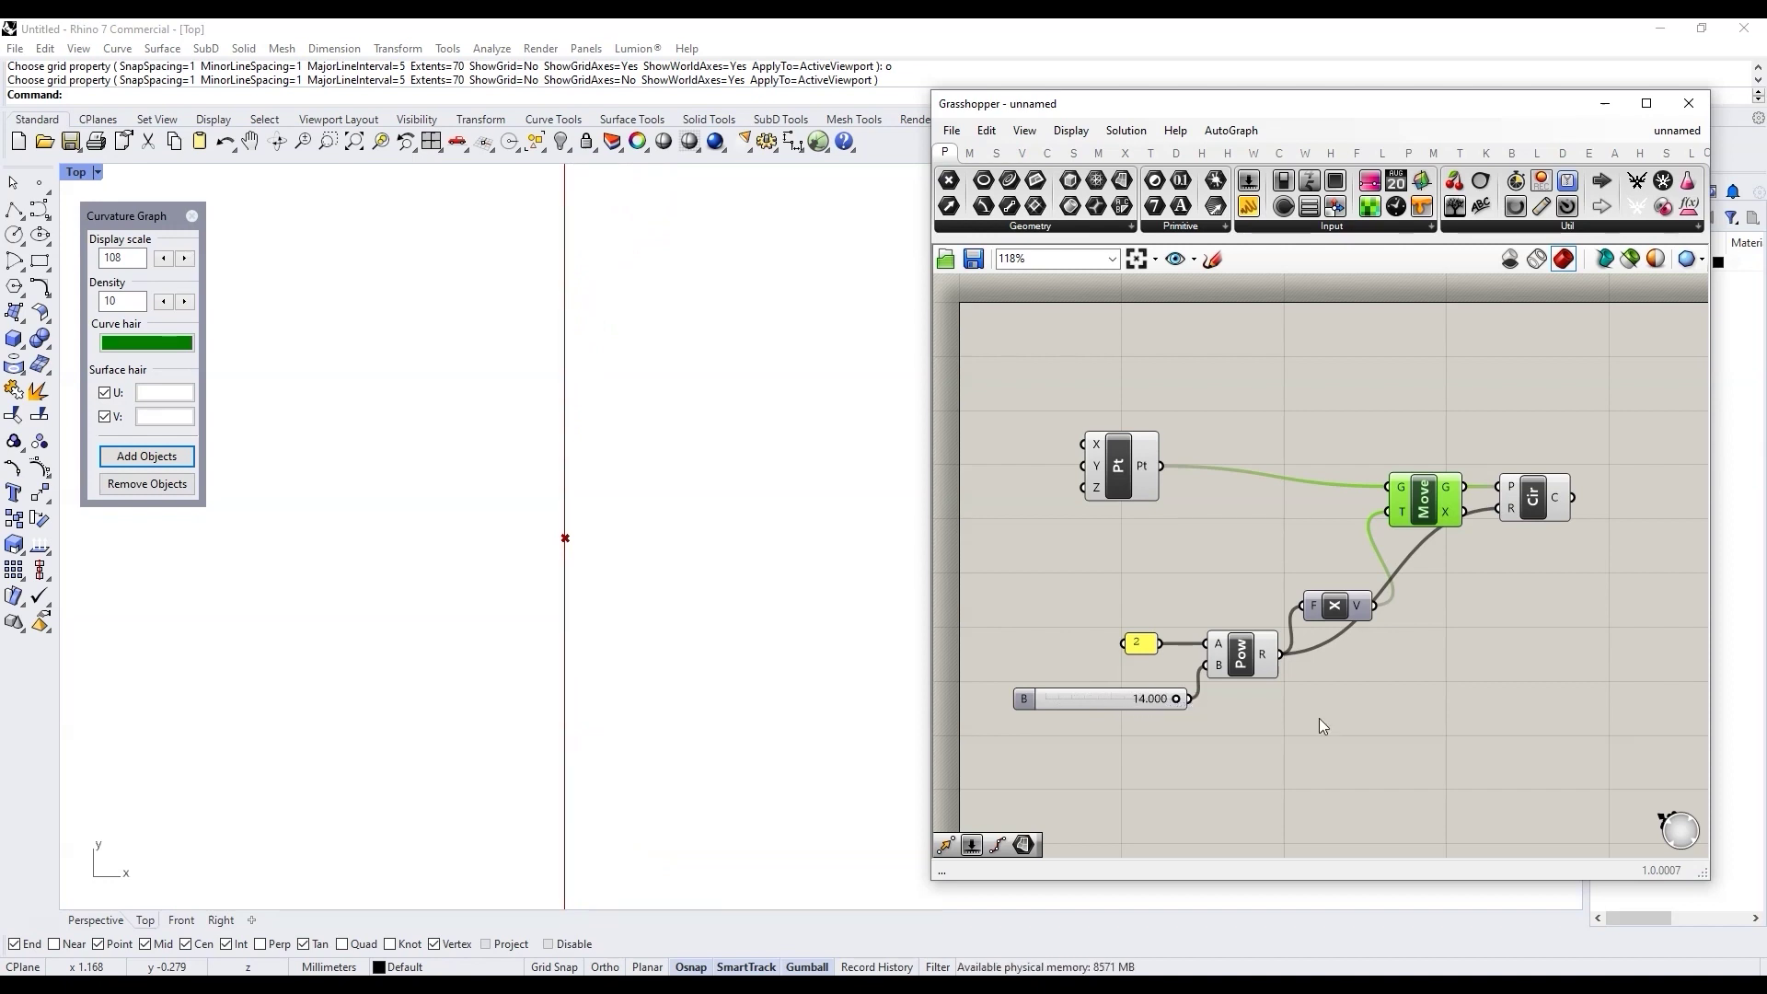